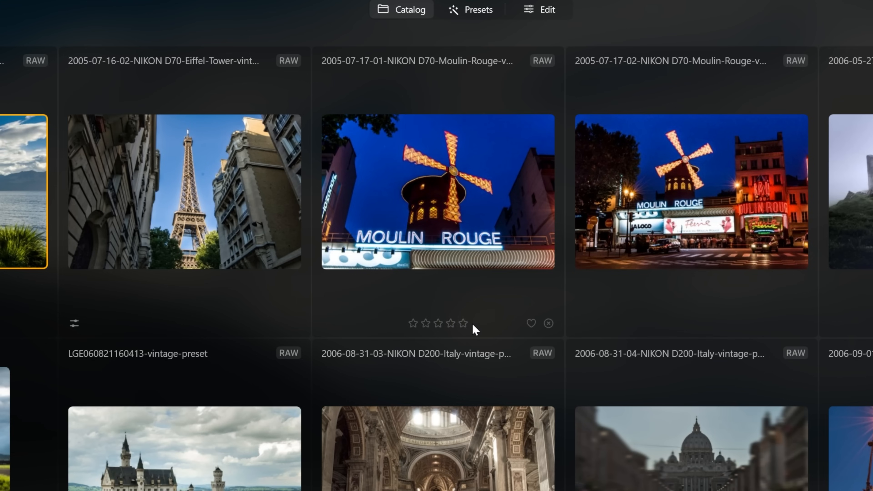
click(449, 324)
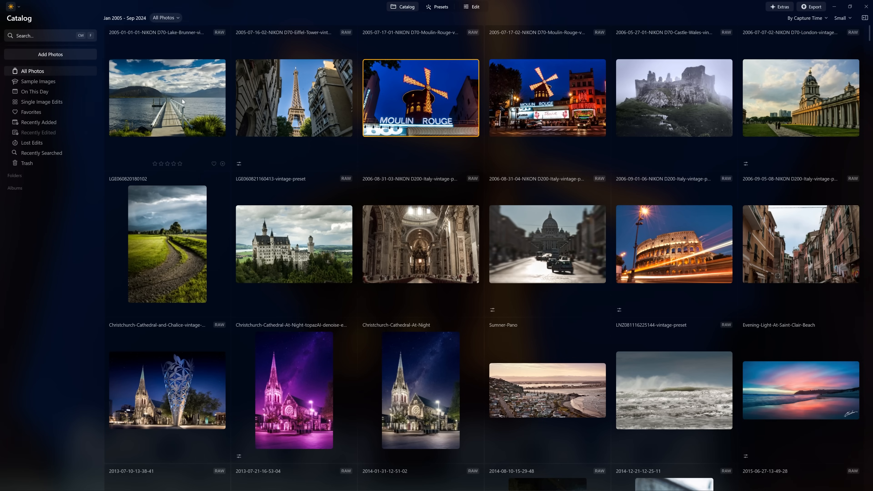
click(258, 98)
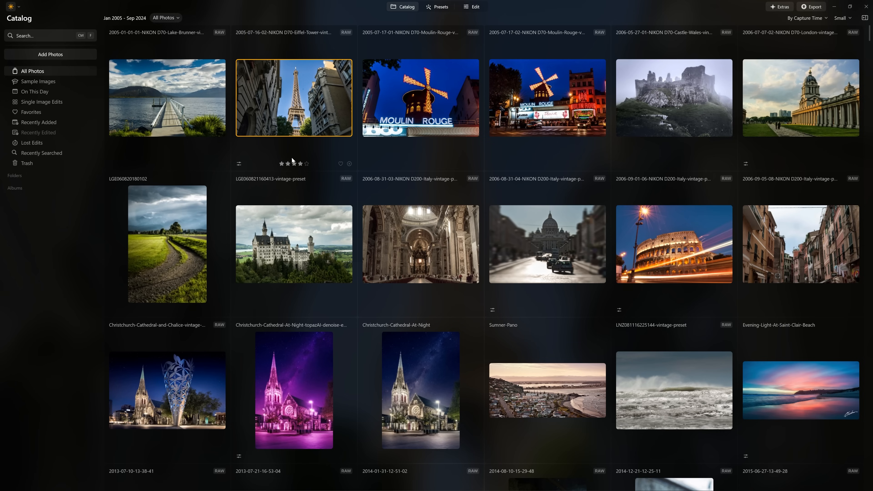
click(438, 118)
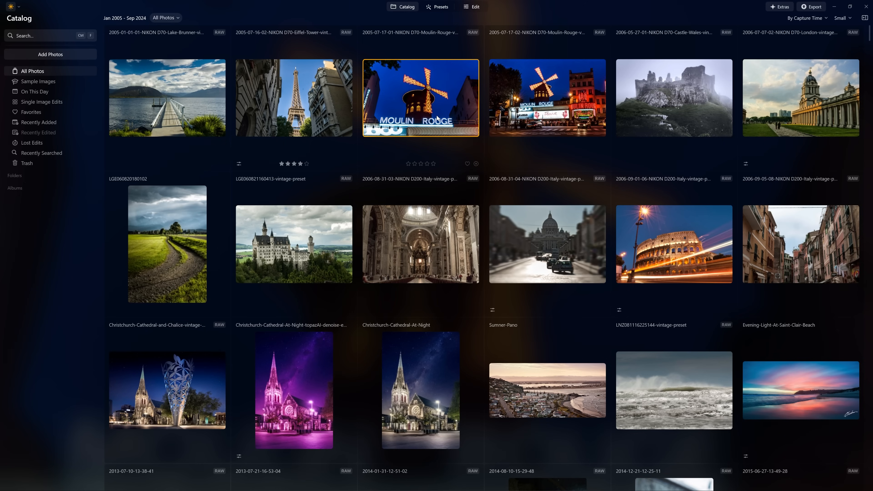
click(546, 117)
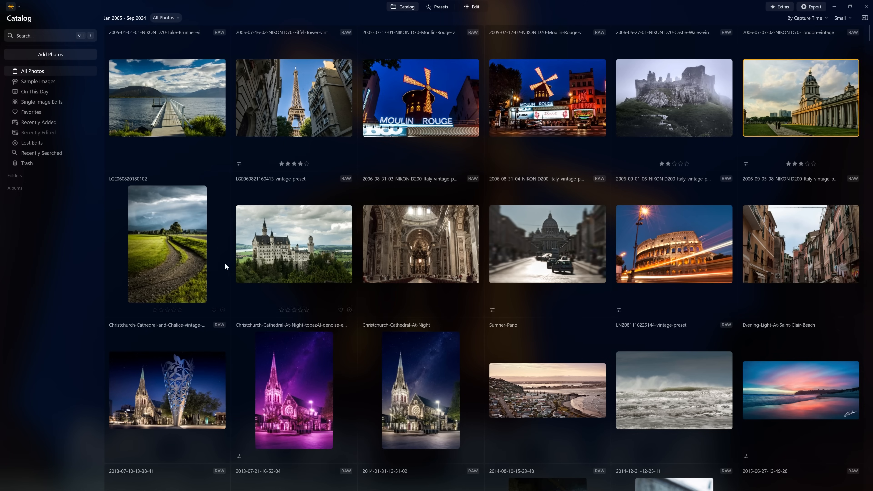
key(4)
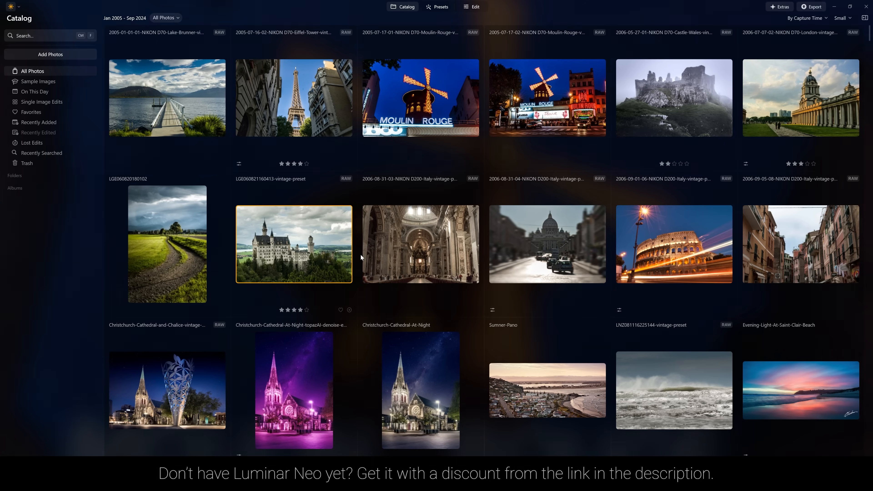
click(419, 263)
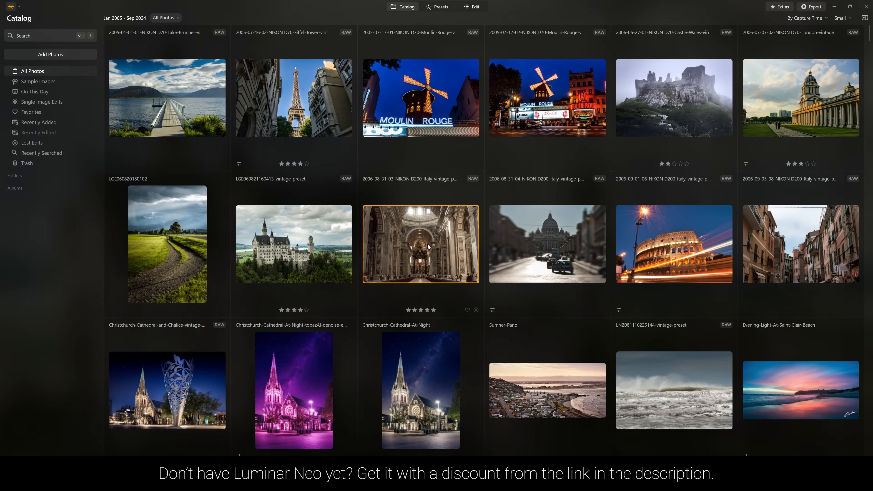
scroll(414, 244, down, 2)
scroll(429, 206, down, 6)
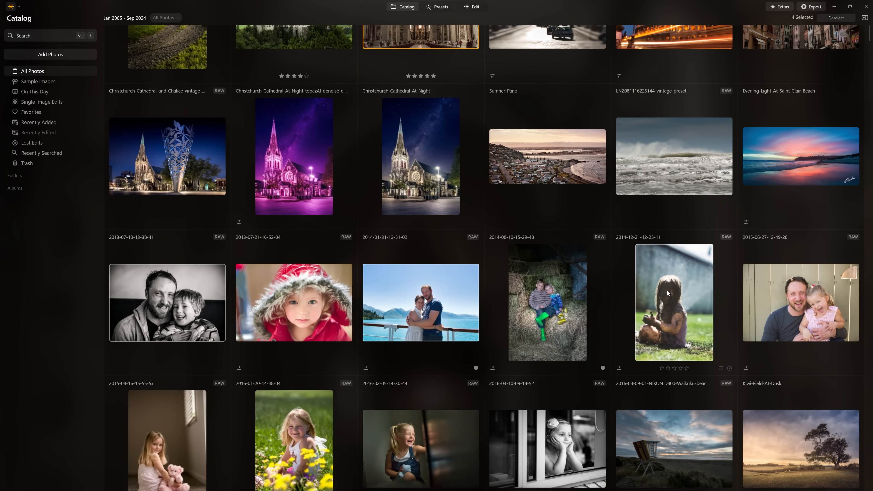
scroll(667, 293, down, 3)
ctrl+click(307, 356)
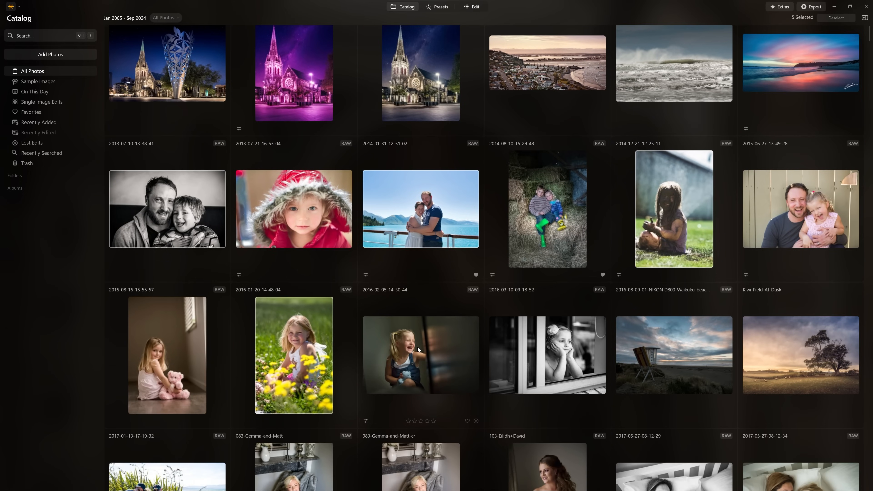
scroll(587, 353, down, 5)
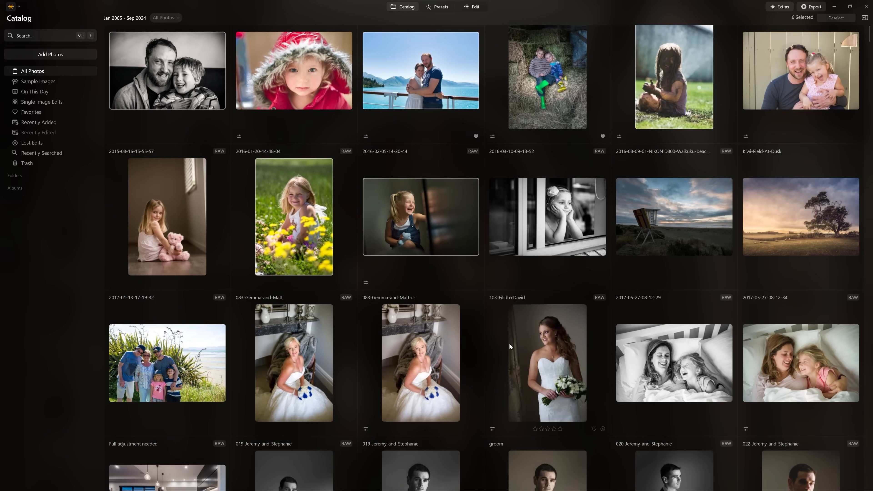
shift+click(406, 355)
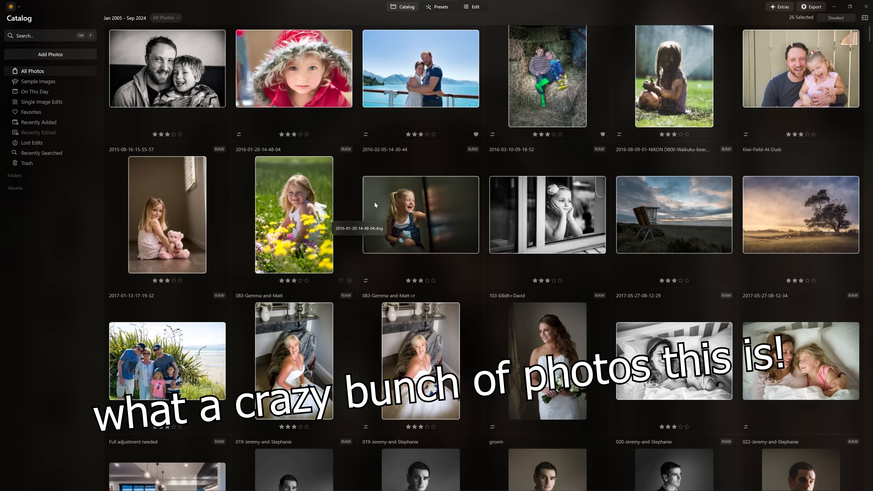
Mark all selected photos as favorites, and change their flag to rejected
scroll(406, 211, up, 1)
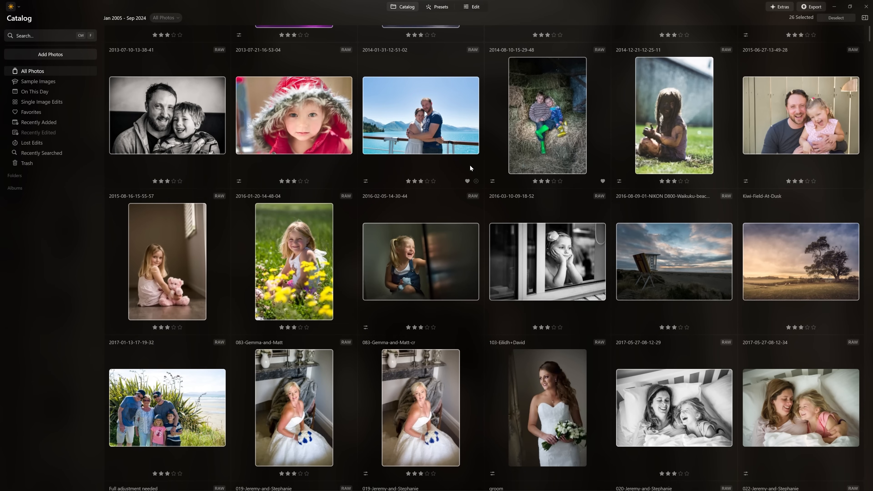
scroll(470, 166, down, 3)
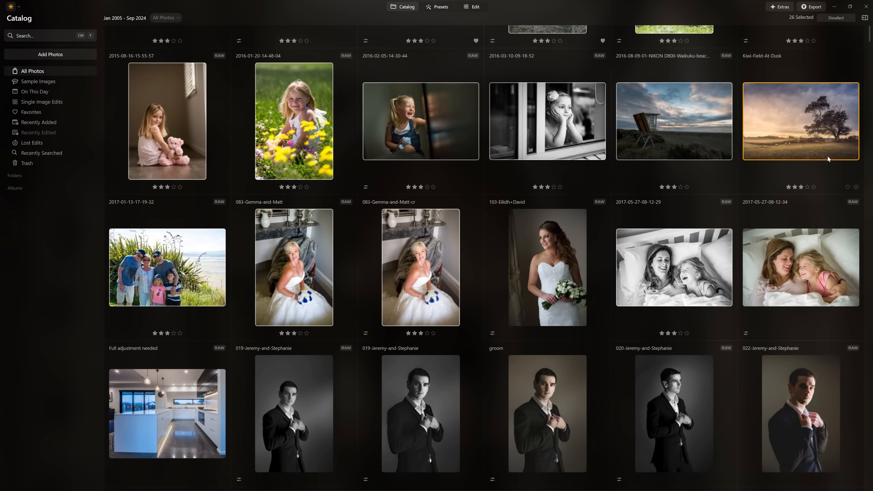
click(848, 186)
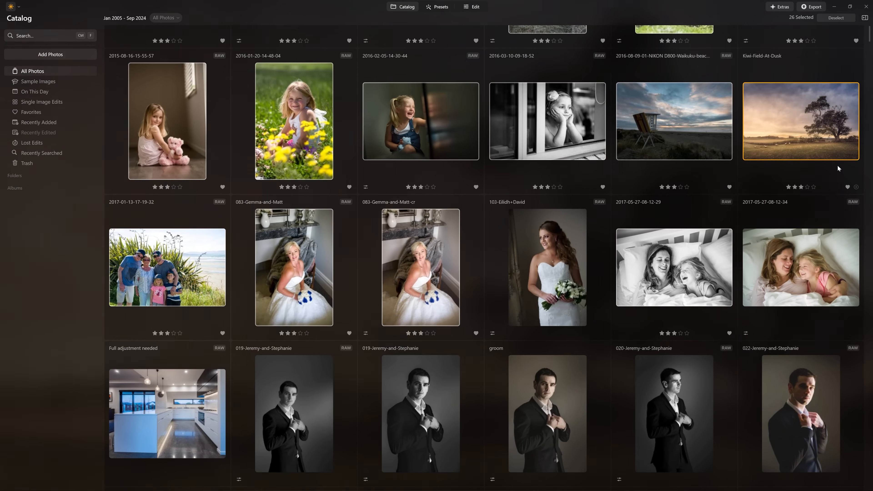
click(856, 187)
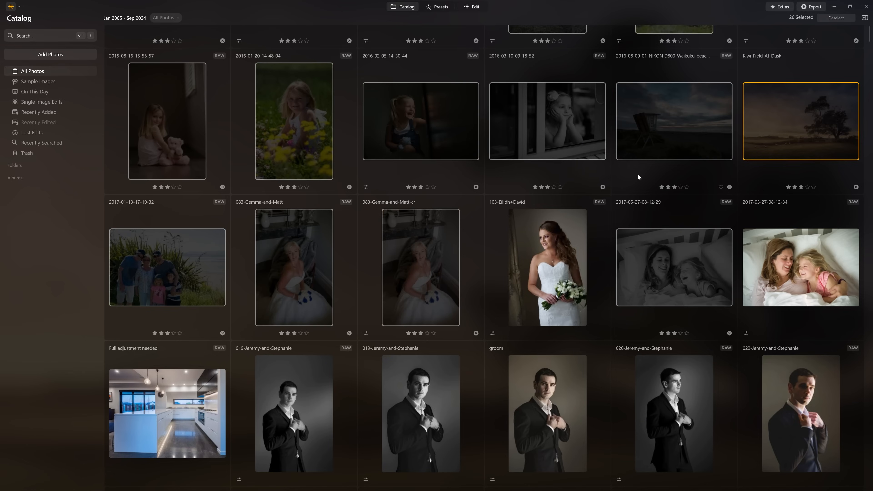
Search the catalog for "horses" and show the images that contain them
scroll(619, 176, up, 5)
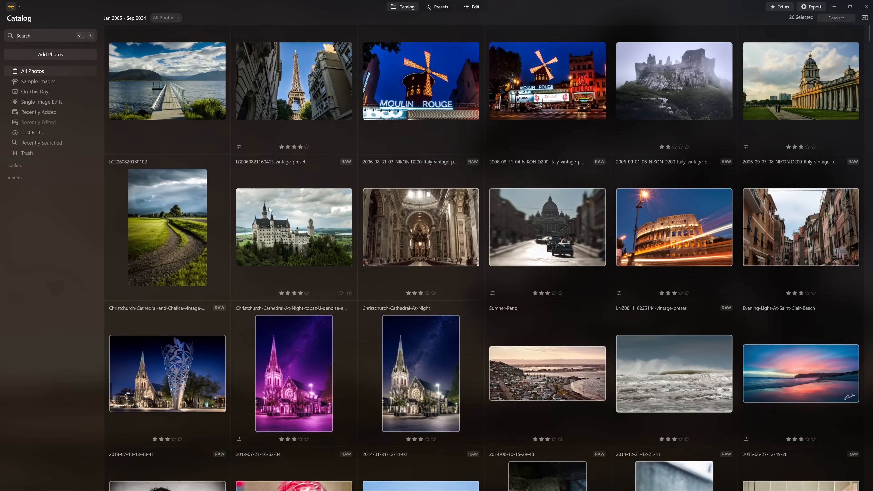
scroll(268, 207, up, 1)
click(56, 36)
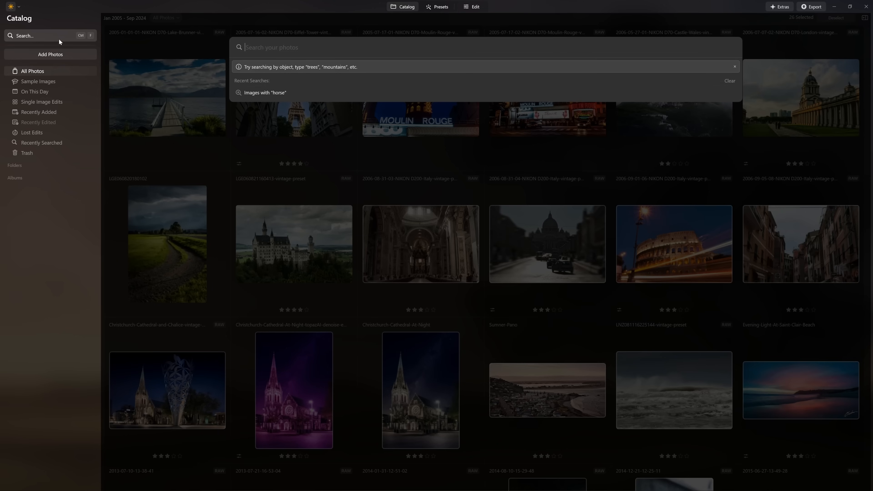
text(horse)
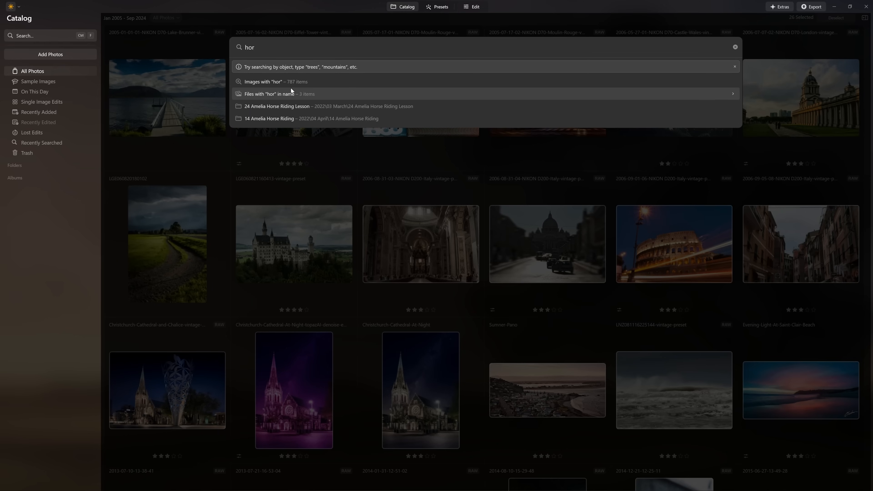
text(s)
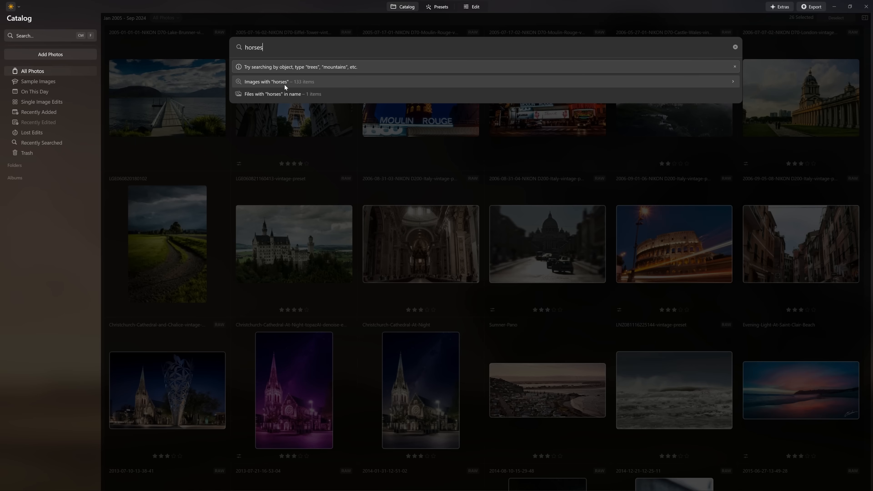
click(284, 85)
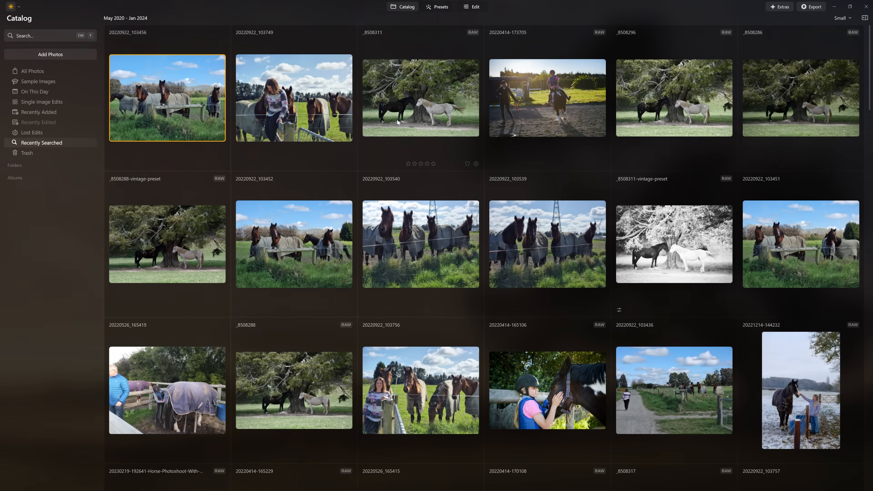
Browse the horse images, view the photo of the rider carrying the American flag at full size, and return to the catalog
scroll(478, 175, down, 5)
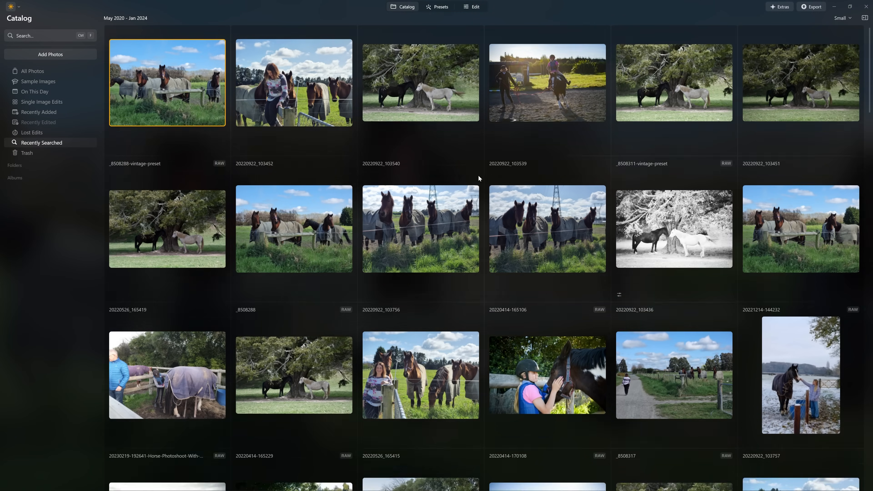
scroll(683, 141, down, 6)
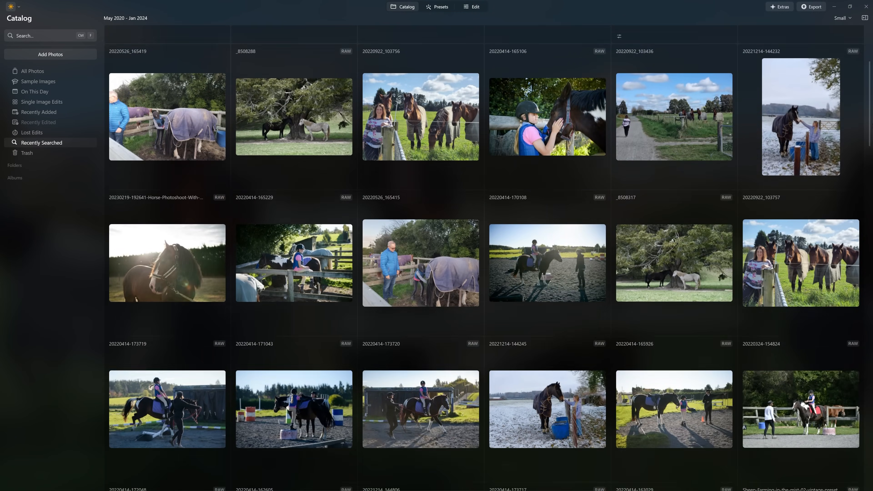
scroll(484, 258, down, 11)
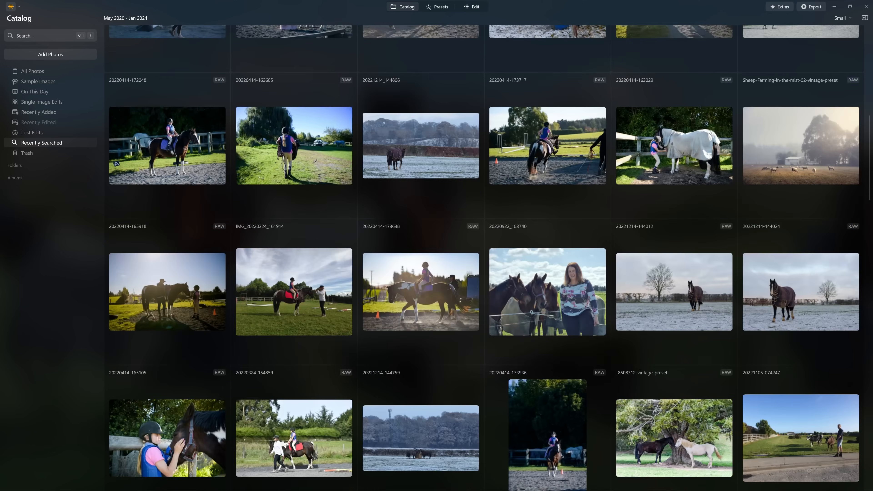
scroll(594, 344, down, 2)
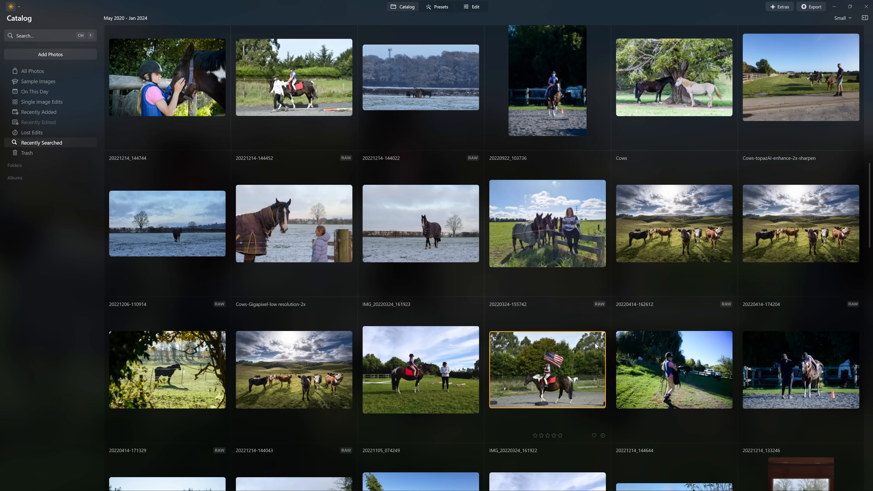
double_click(595, 344)
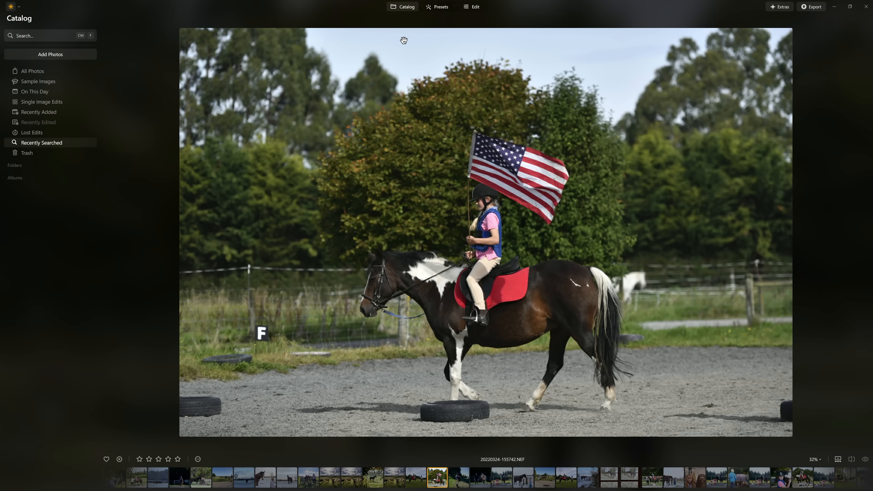
click(406, 8)
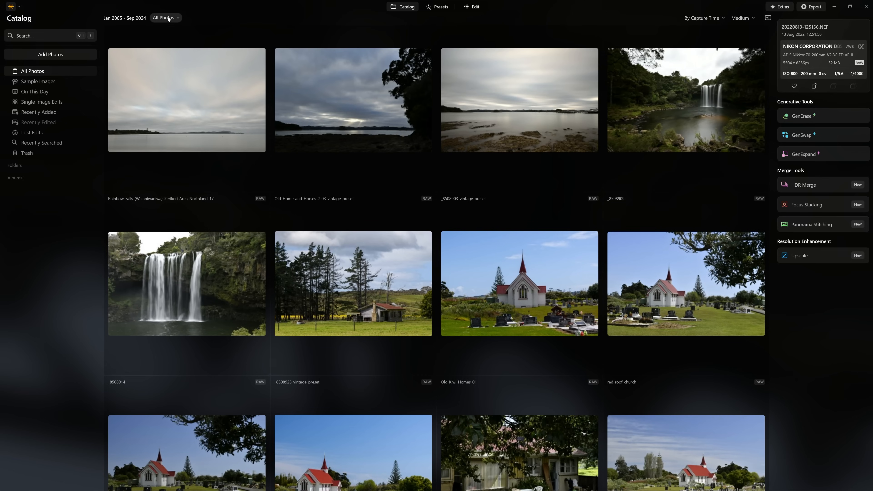
Filter all photos by camera to those taken with the NIKON CORPORATION Nikon D70
scroll(207, 85, up, 5)
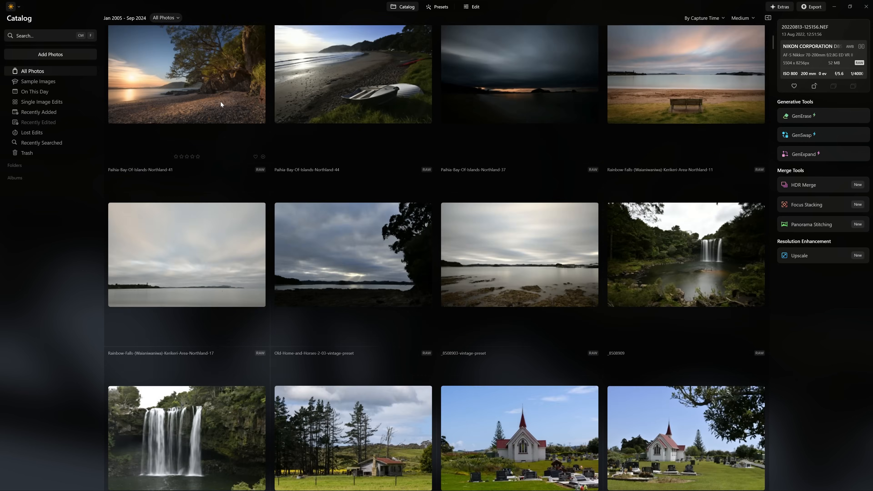
scroll(227, 103, up, 3)
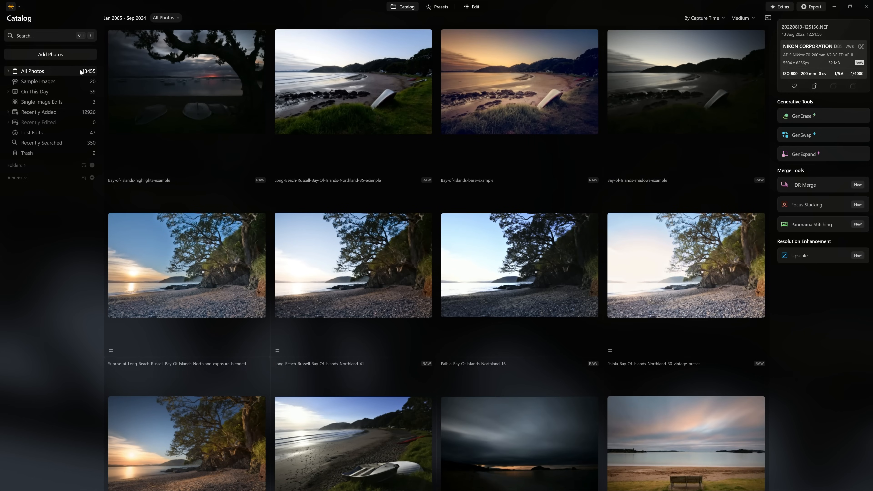
scroll(219, 274, up, 9)
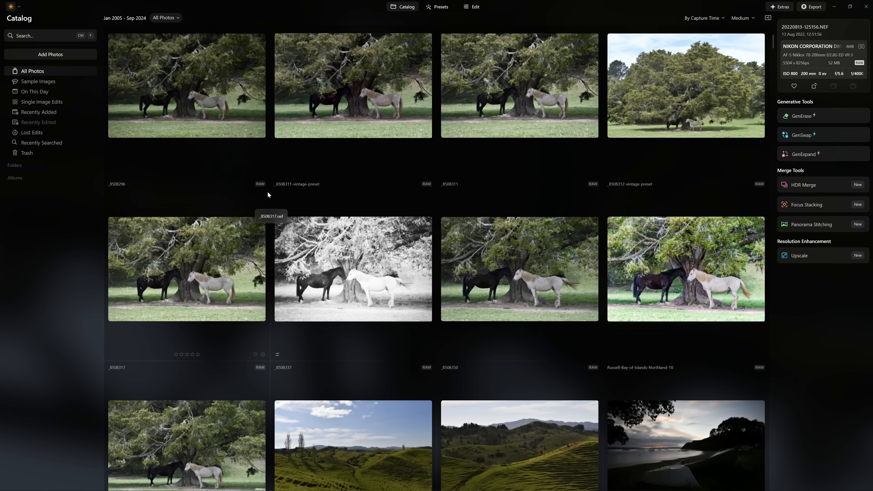
scroll(249, 149, up, 3)
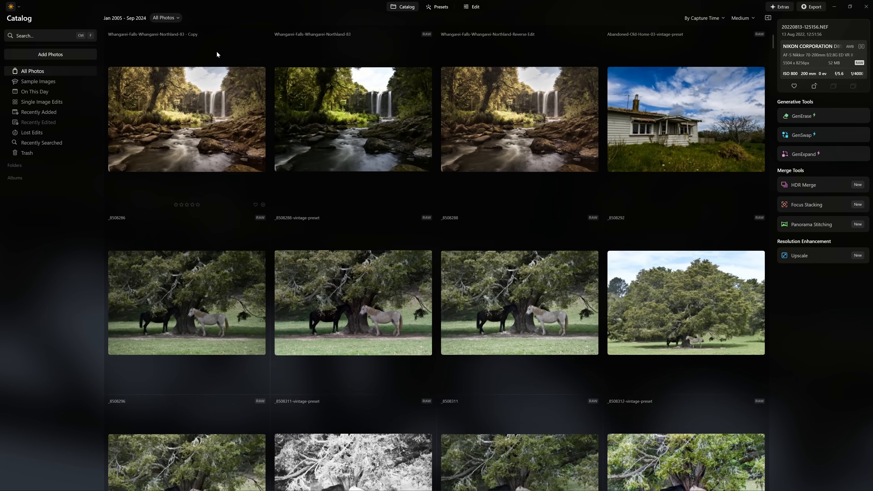
scroll(289, 212, up, 3)
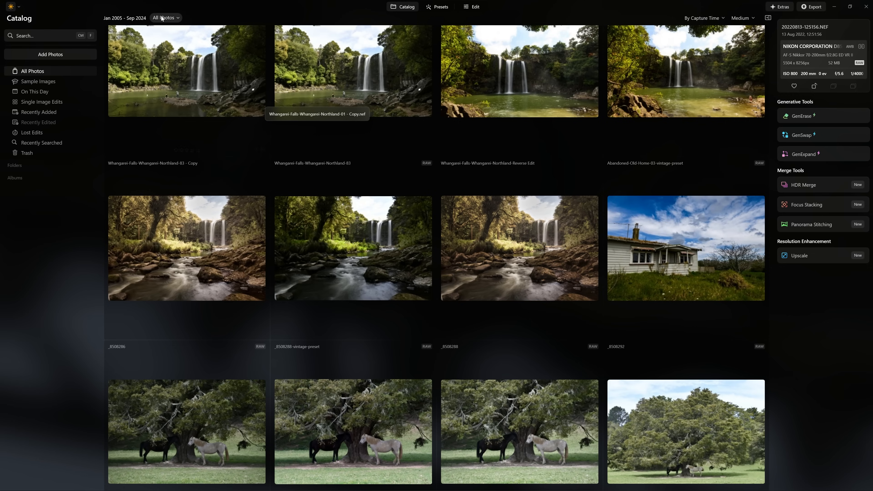
click(162, 18)
mouse_move(181, 82)
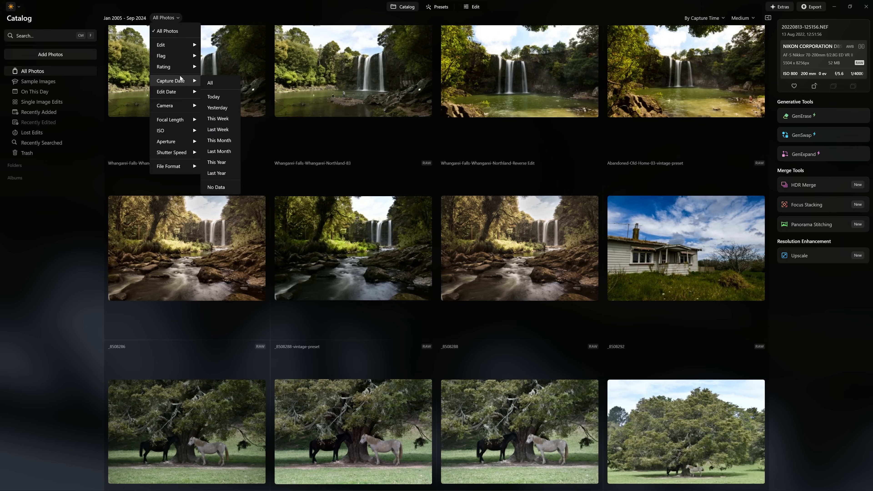
mouse_move(181, 106)
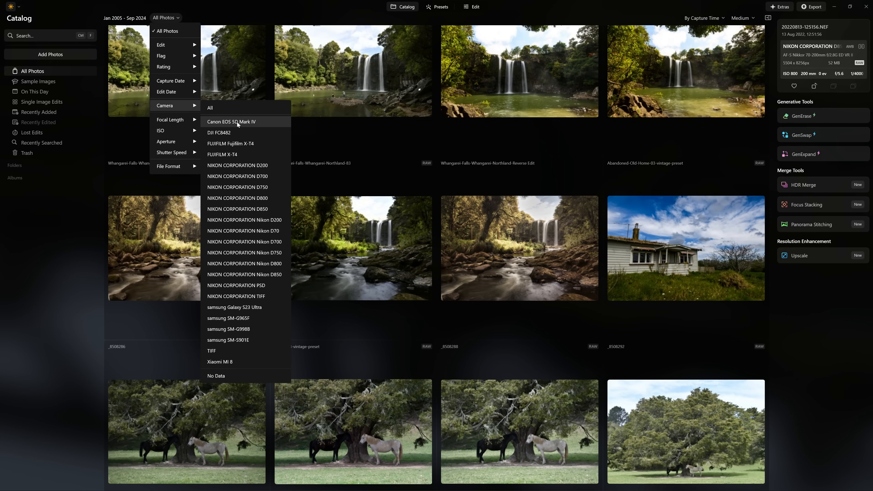
click(251, 233)
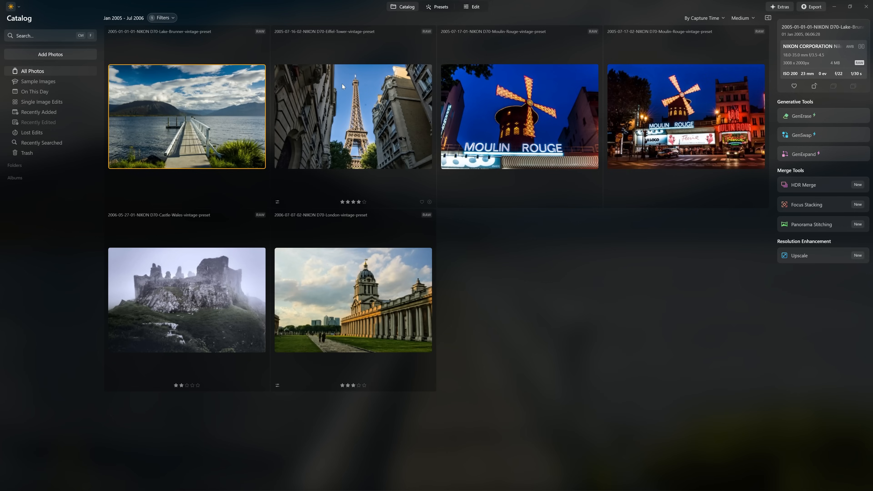
Check the shooting information of the Eiffel Tower photo and both Moulin Rouge photos
click(37, 127)
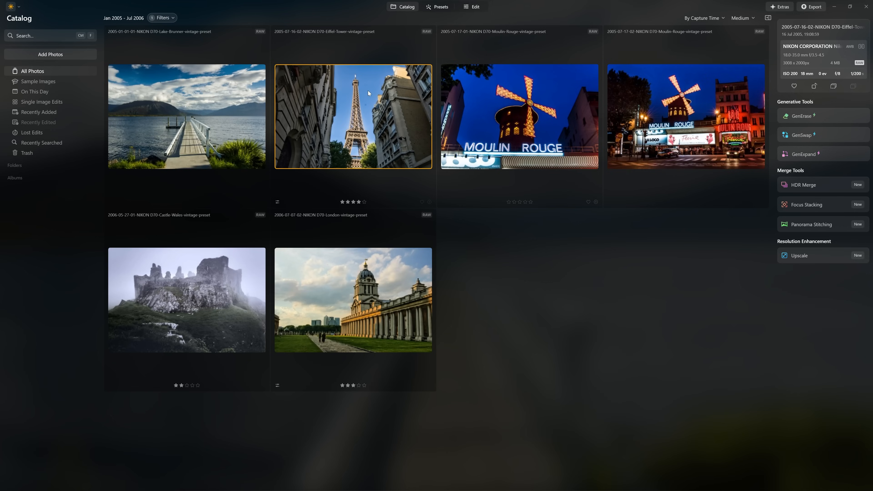
click(483, 104)
click(670, 101)
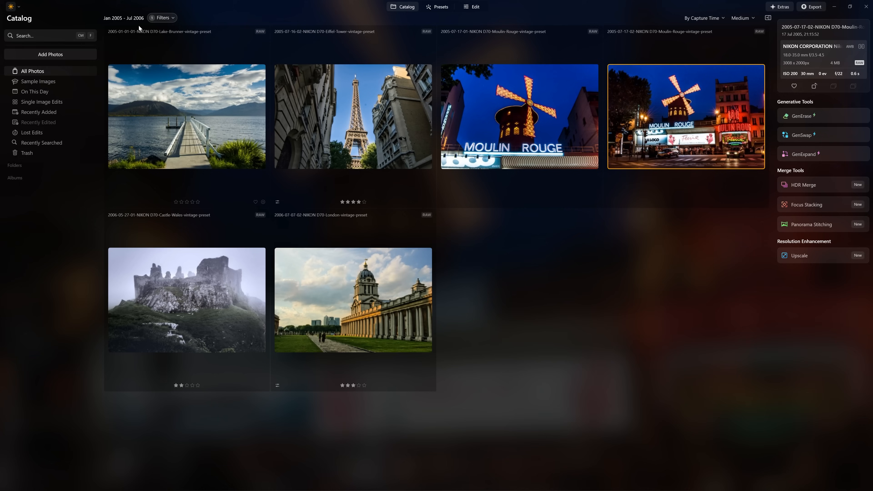
Clear the current camera filter and filter all photos by the NIKON CORPORATION D700 and NIKON CORPORATION D850 cameras
click(159, 19)
click(167, 18)
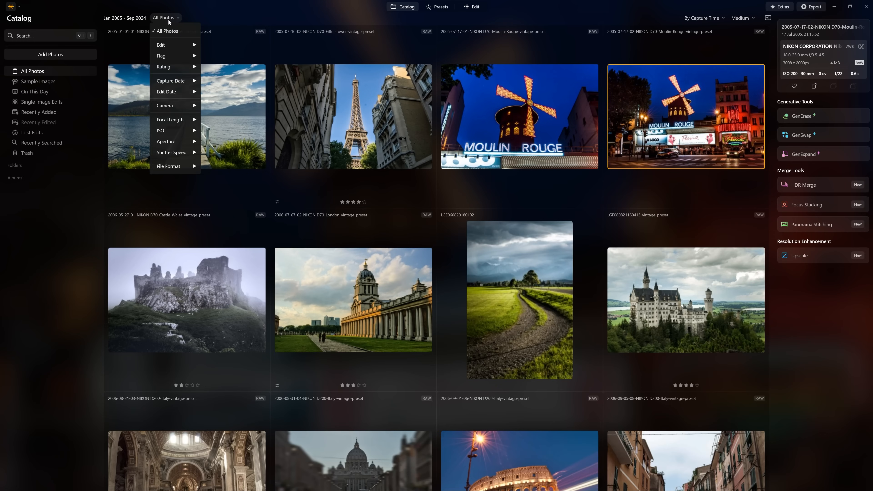
mouse_move(176, 105)
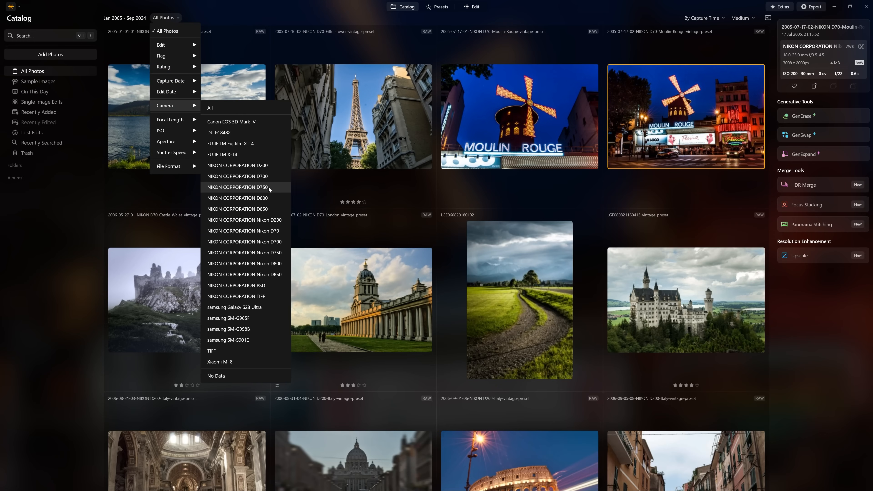
click(268, 176)
click(143, 17)
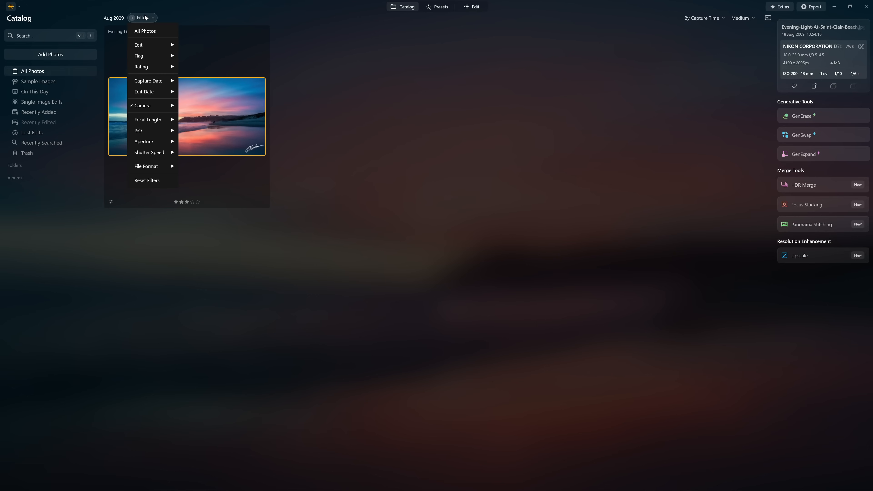
mouse_move(165, 108)
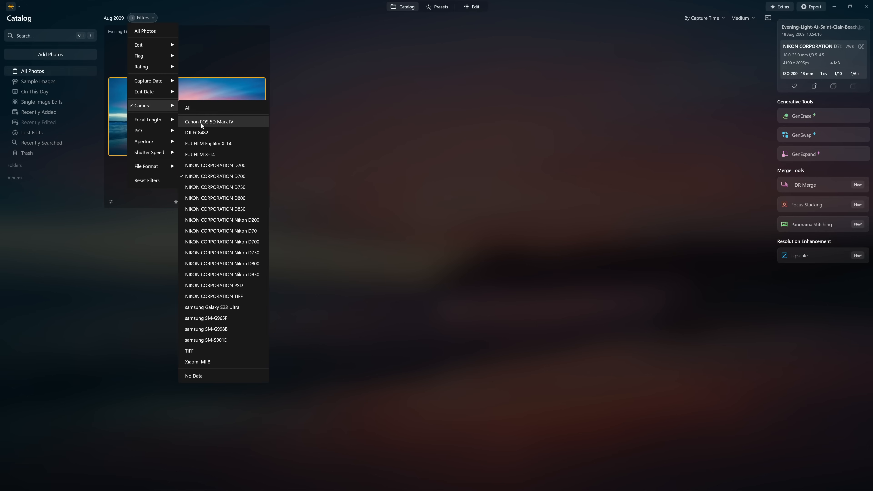
click(246, 208)
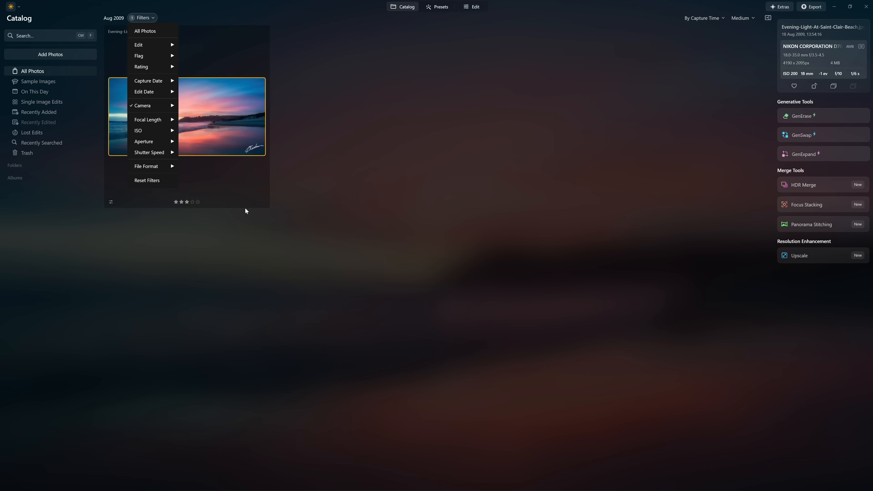
Narrow the camera-filtered photos to those shot at ISO 1600 or ISO 3200
click(168, 16)
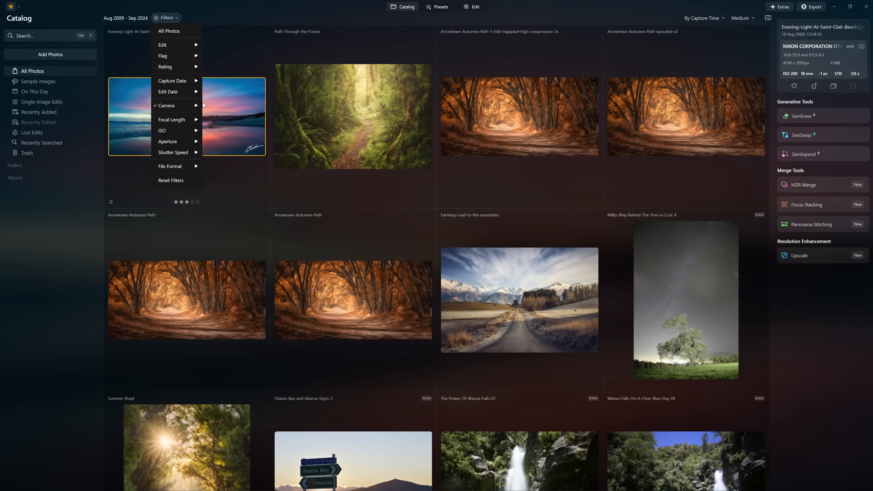
mouse_move(198, 108)
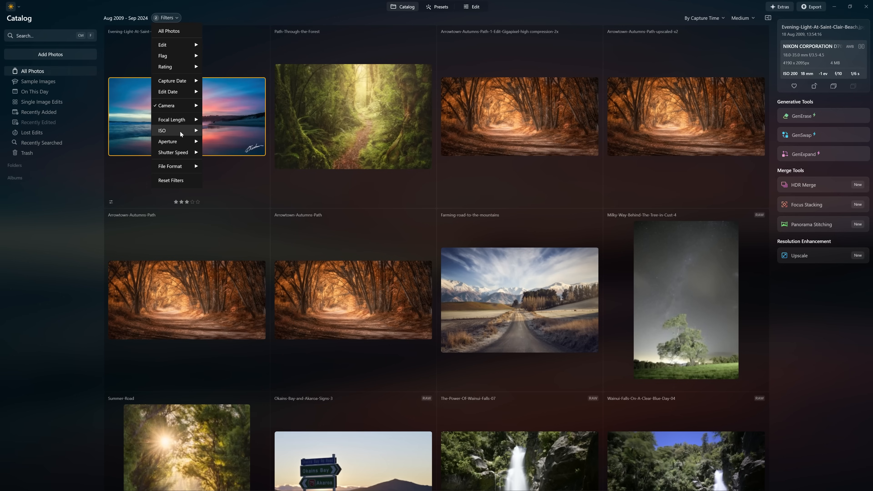
mouse_move(180, 131)
scroll(223, 358, down, 15)
scroll(222, 357, down, 15)
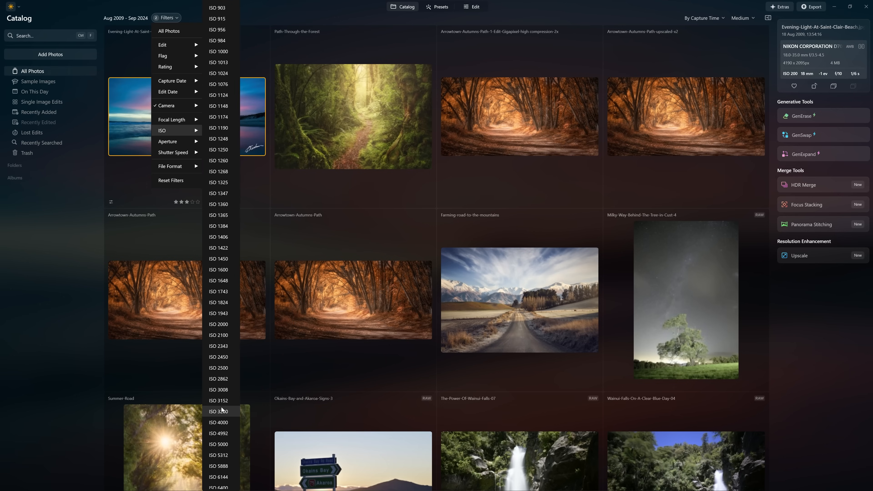
click(222, 270)
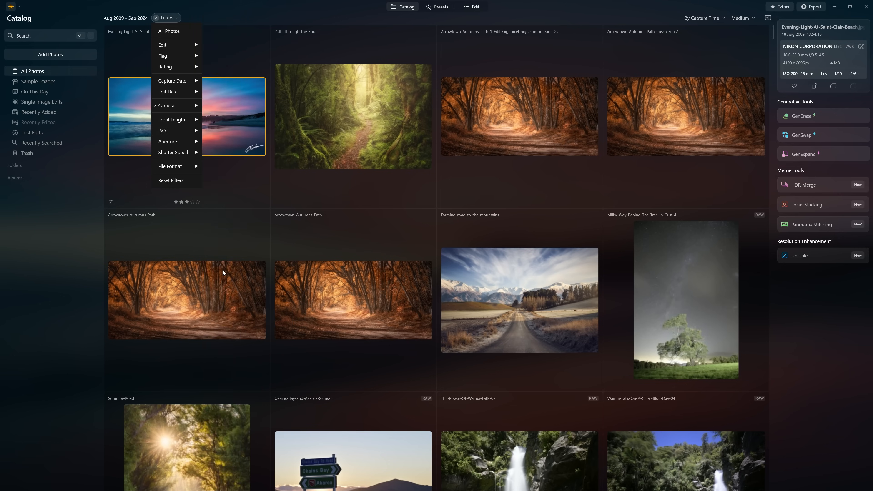
scroll(223, 410, down, 15)
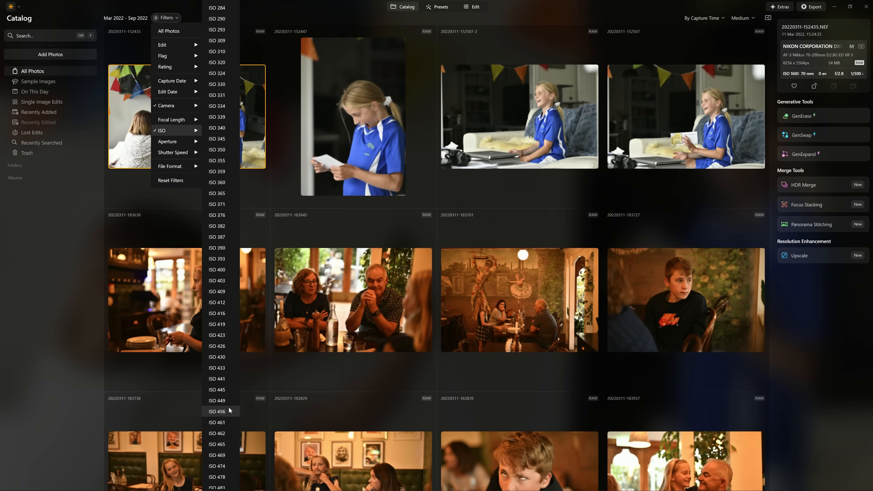
scroll(220, 422, down, 5)
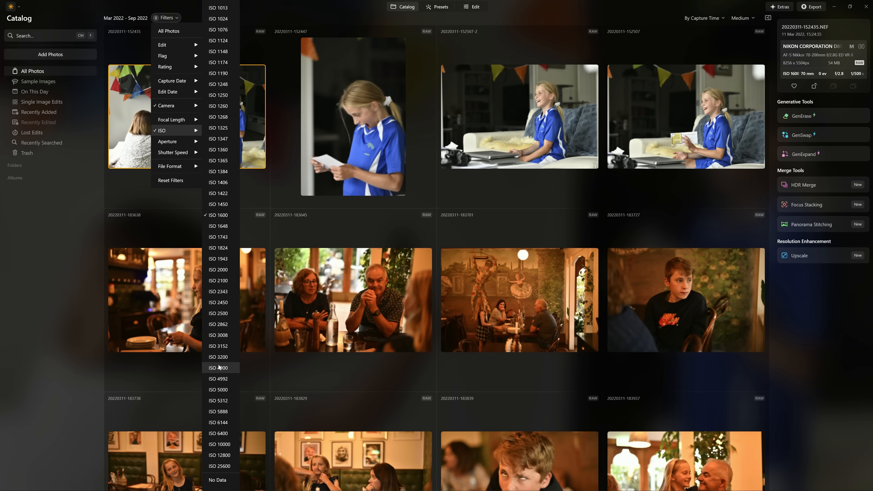
click(219, 358)
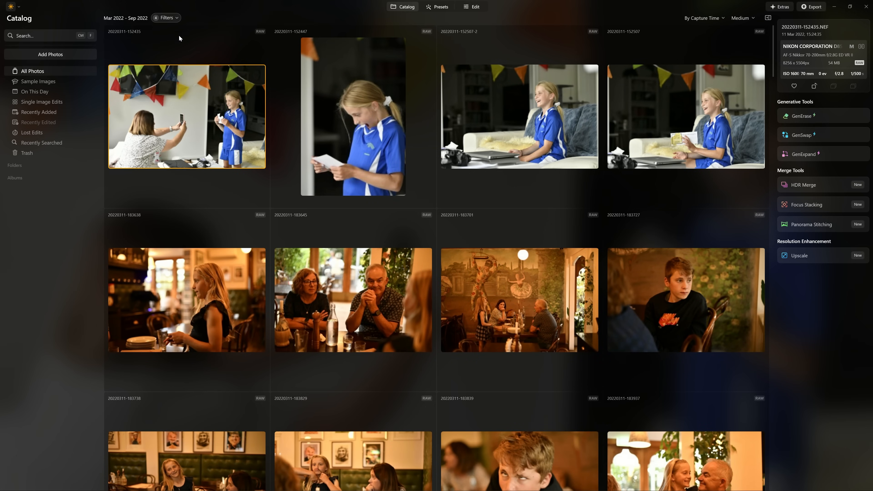
click(167, 17)
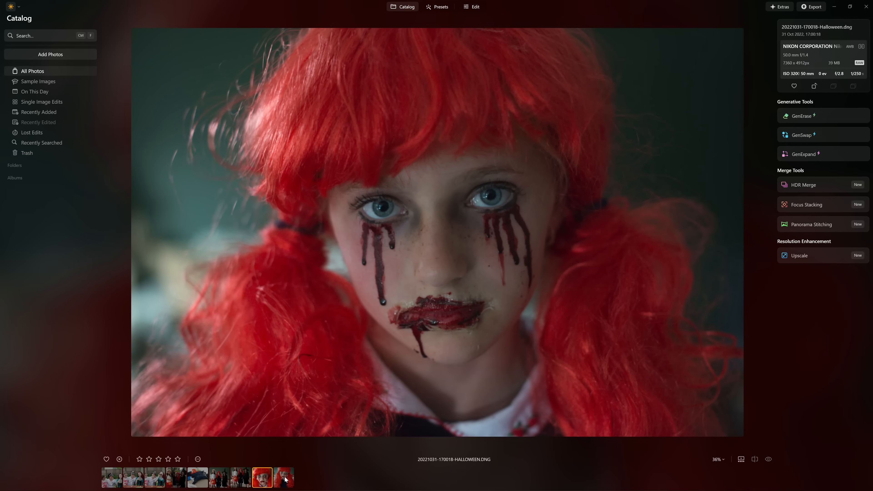
click(285, 479)
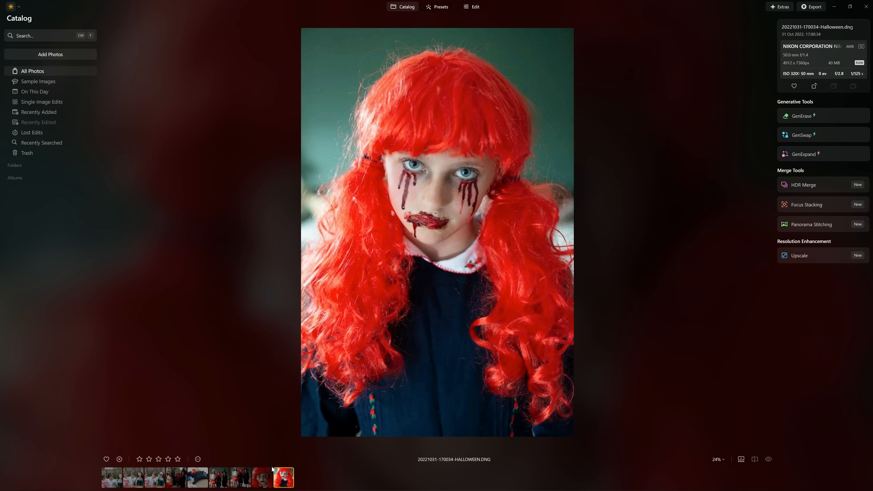
click(265, 478)
scroll(409, 185, up, 8)
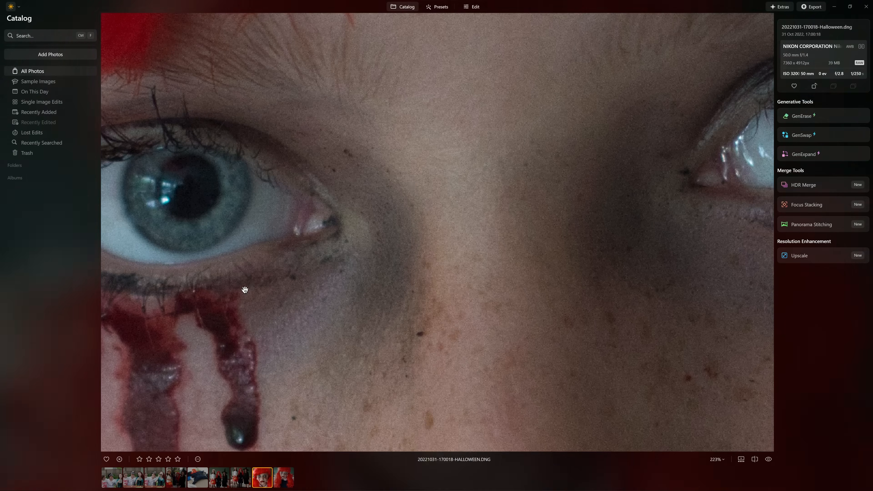
drag(462, 220, 852, 152)
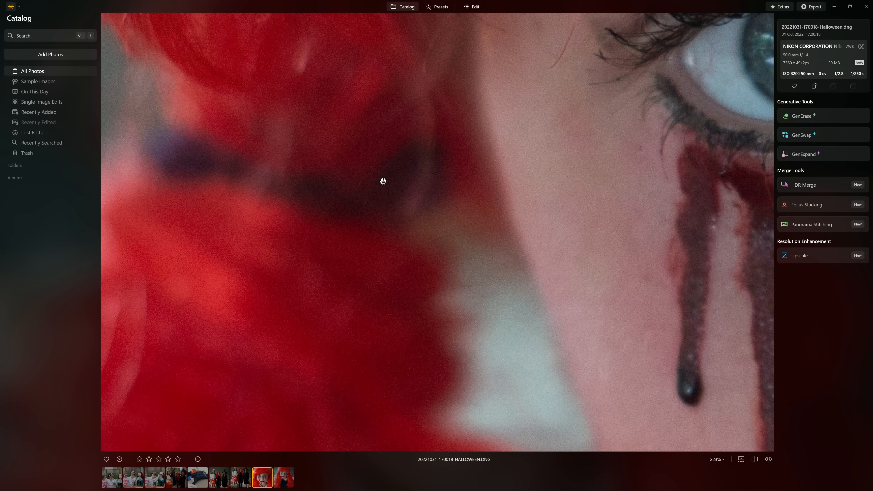
scroll(381, 186, up, 4)
scroll(441, 189, up, 1)
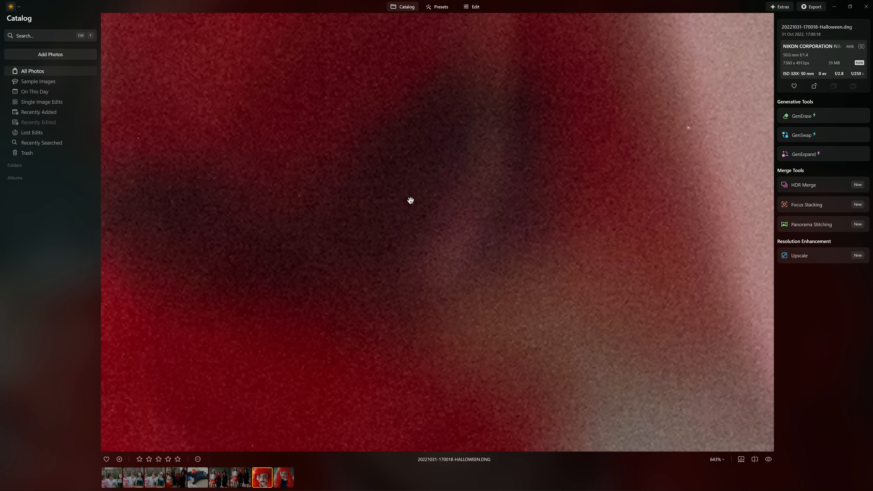
scroll(629, 178, up, 1)
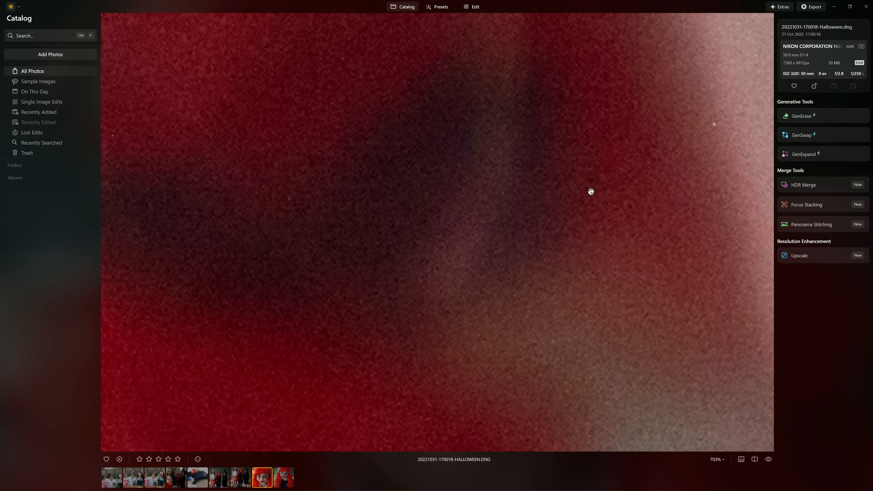
scroll(571, 198, down, 10)
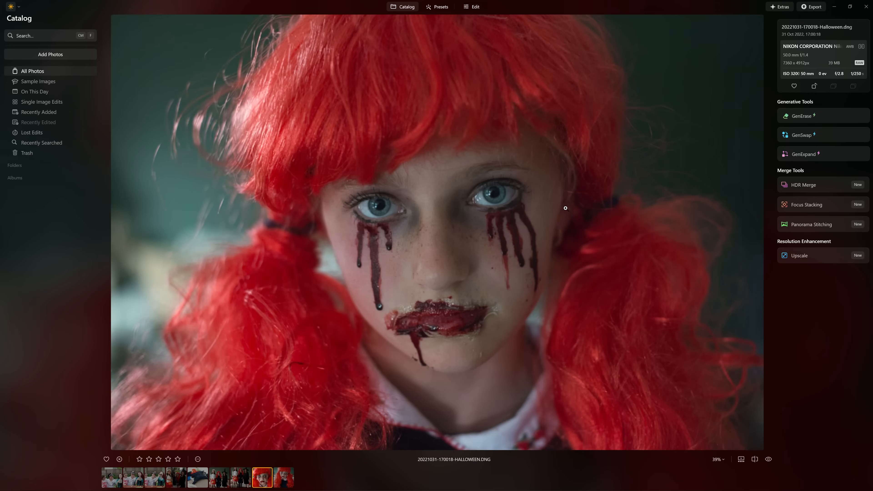
scroll(564, 208, down, 2)
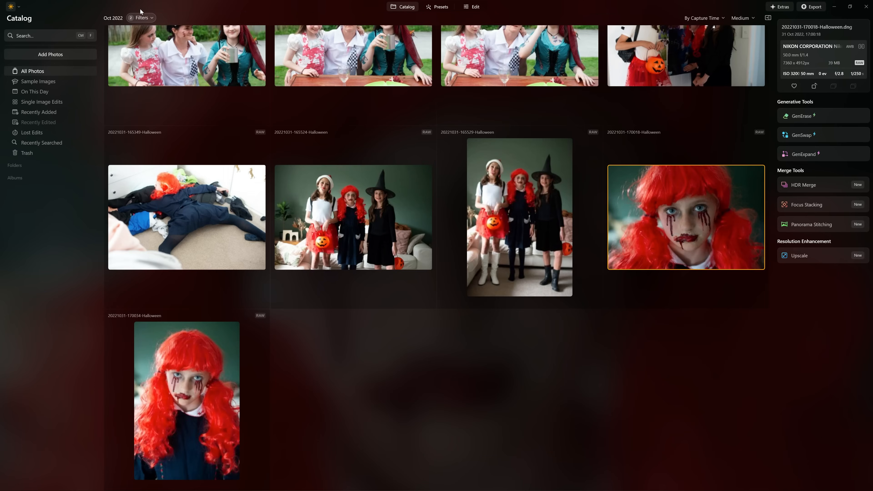
click(144, 18)
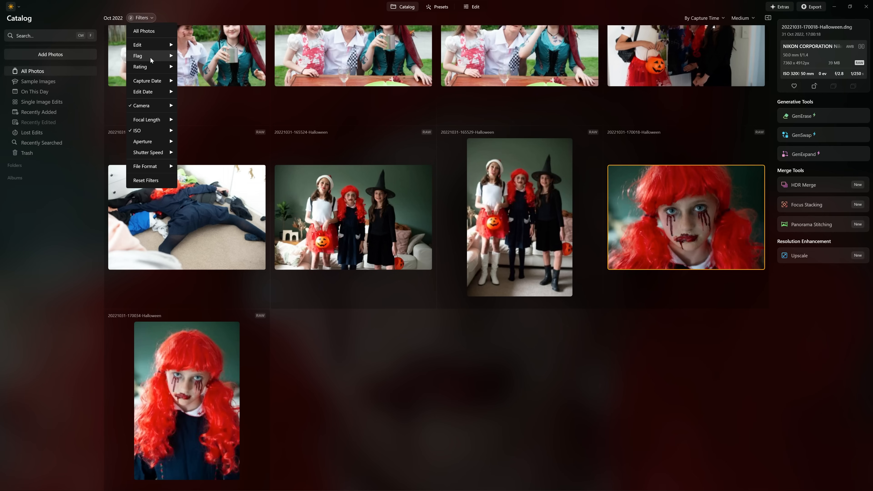
click(144, 182)
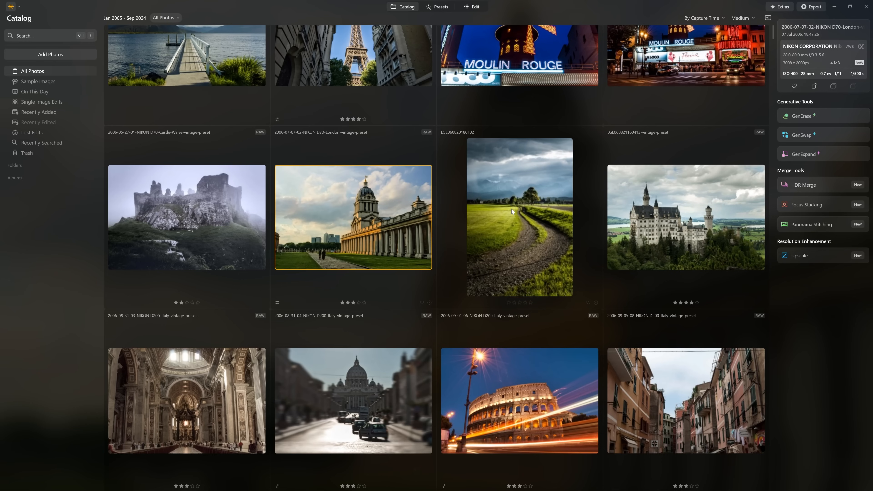
click(512, 209)
right_click(514, 200)
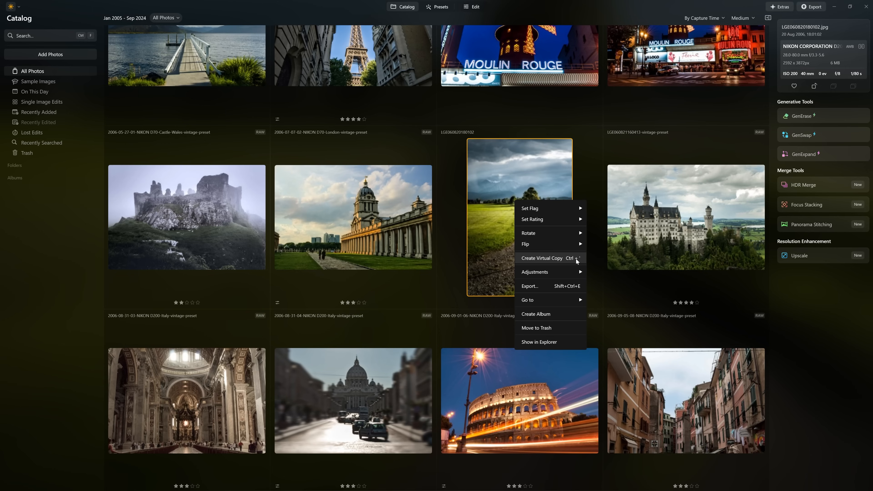
click(551, 174)
right_click(521, 192)
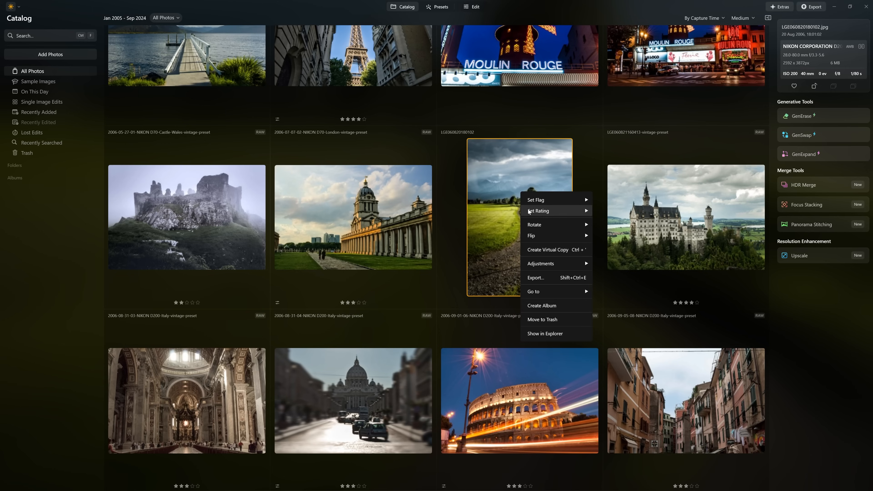
click(556, 253)
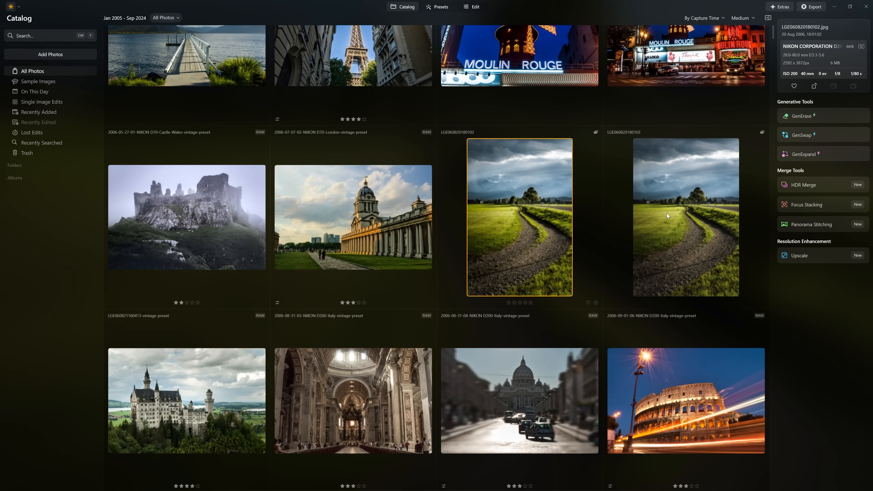
Create another virtual copy of the gravel road photo from its first virtual copy
click(593, 204)
click(673, 213)
right_click(673, 214)
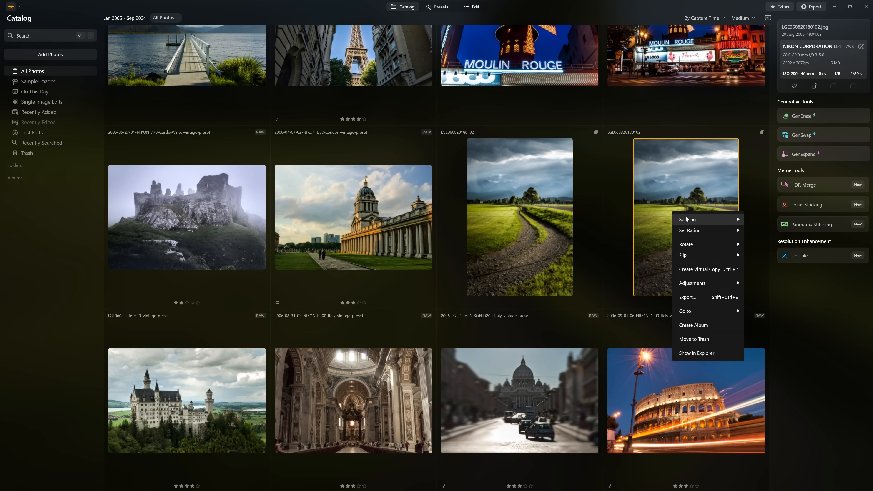
click(700, 270)
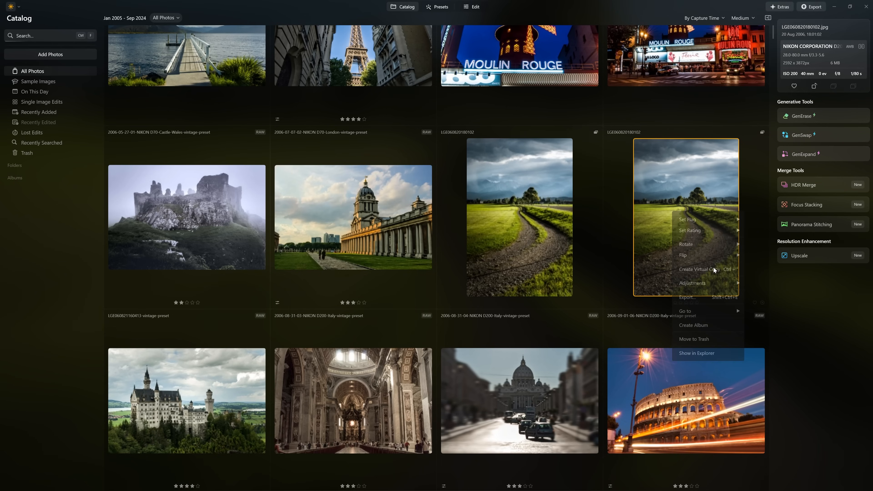
Open the first virtual copy of the gravel road photo for editing and set the Enhance Accent to 60
double_click(662, 220)
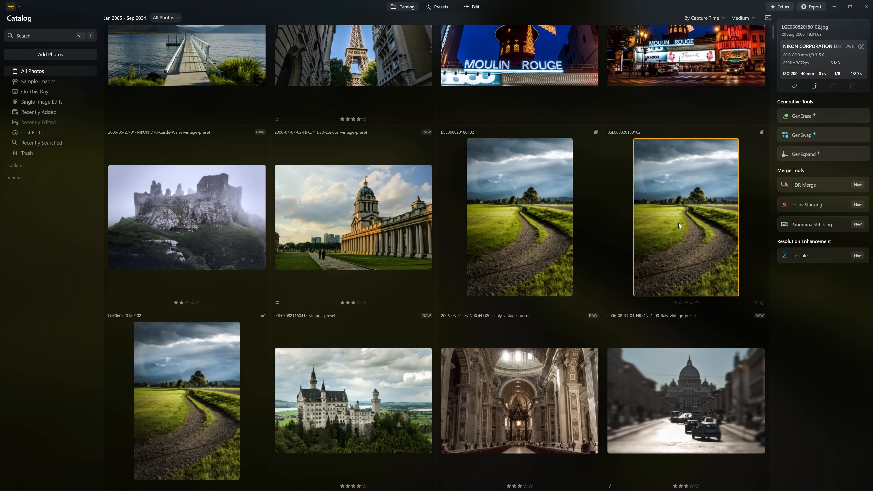
click(465, 7)
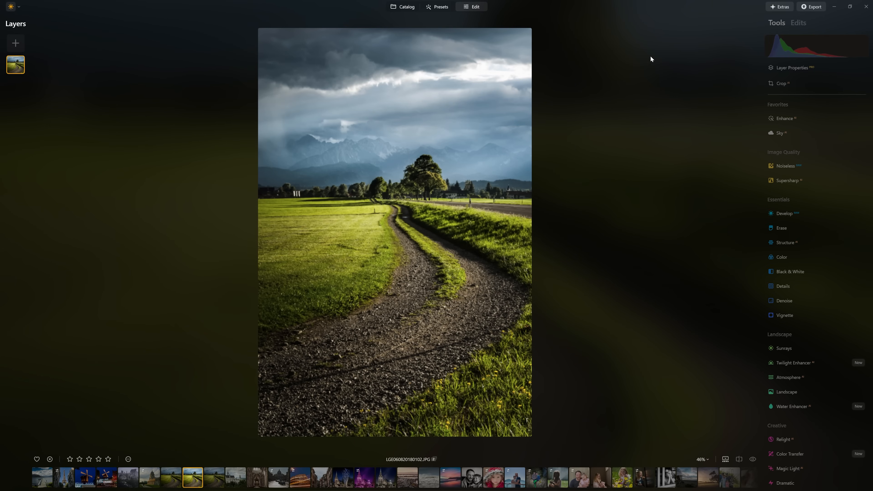
click(795, 118)
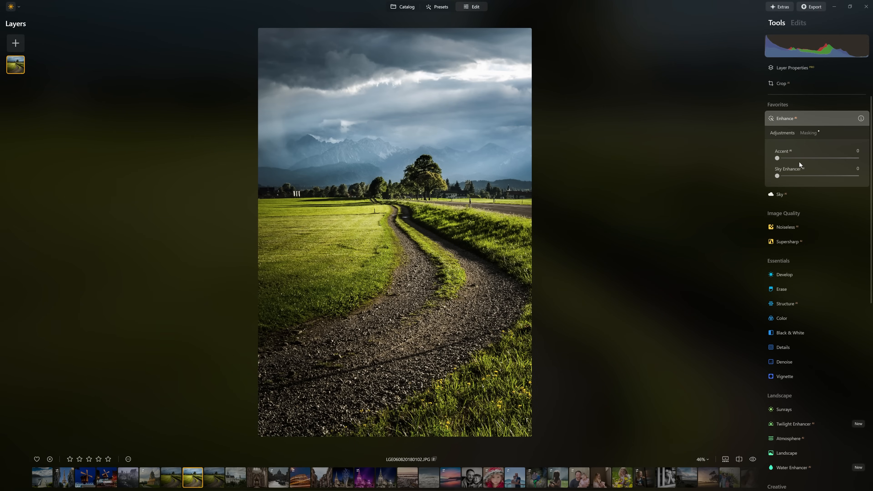
drag(776, 158, 825, 158)
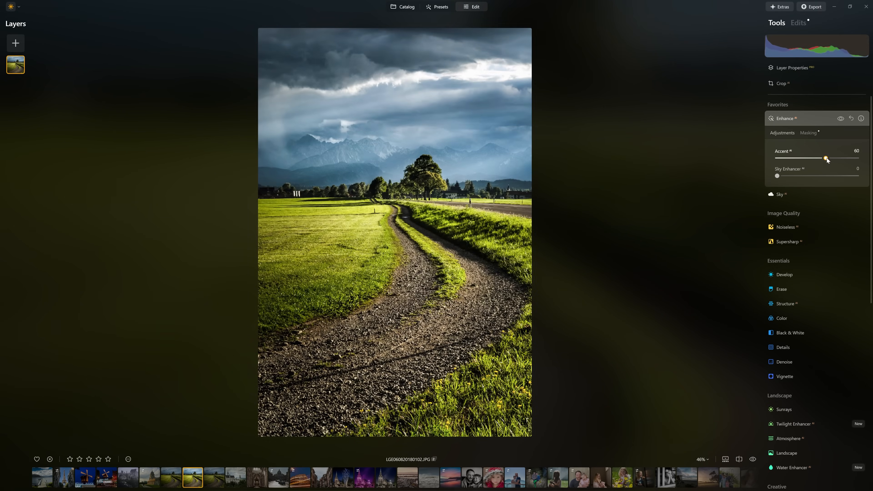
click(810, 119)
In Develop, raise the dark end and lower the bright end of the blue curve on the first virtual copy
click(796, 211)
click(778, 343)
click(853, 359)
drag(780, 440, 778, 425)
drag(854, 365, 862, 385)
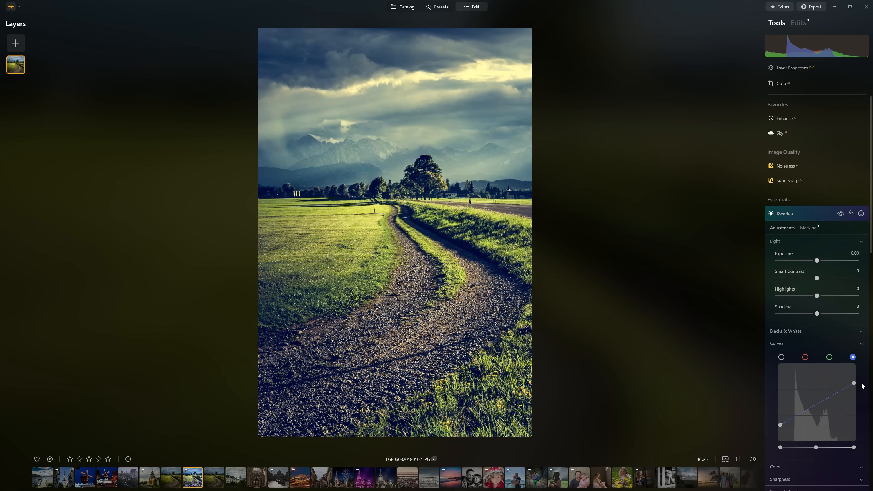
click(823, 203)
Edit the second virtual copy with Structure Amount at -57 and grade it with golden grass and a teal sky
click(215, 479)
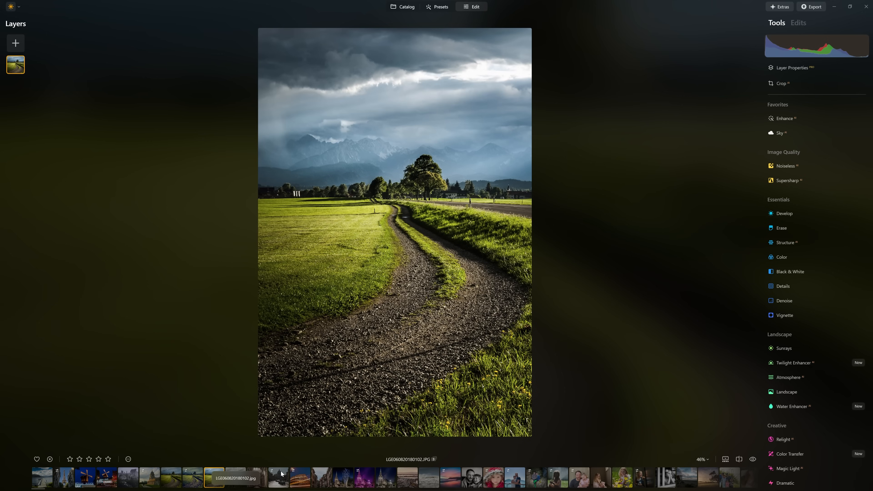
click(787, 243)
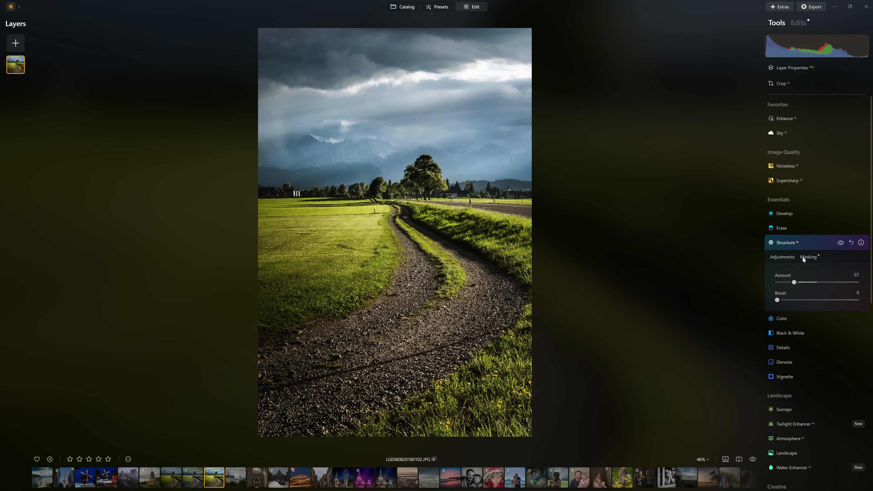
drag(848, 396, 835, 396)
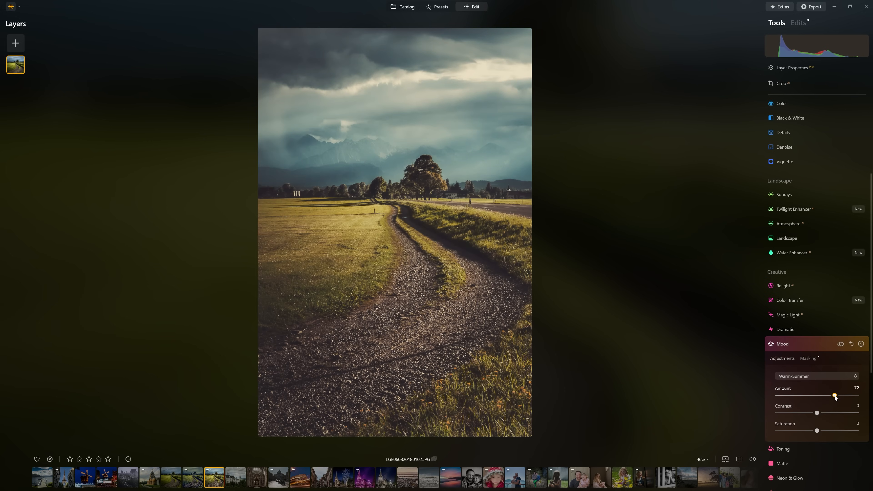
click(791, 344)
click(798, 399)
scroll(799, 400, down, 1)
click(815, 420)
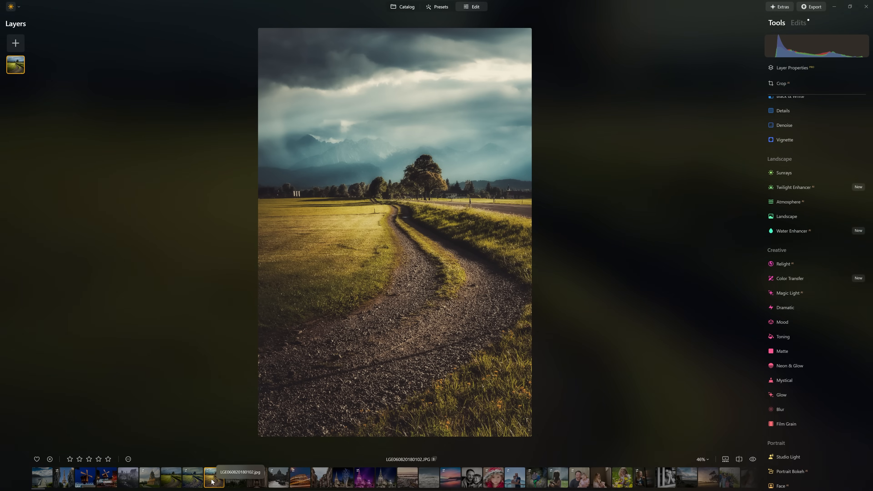
Compare the original gravel road photo with its two differently edited virtual copies
click(199, 481)
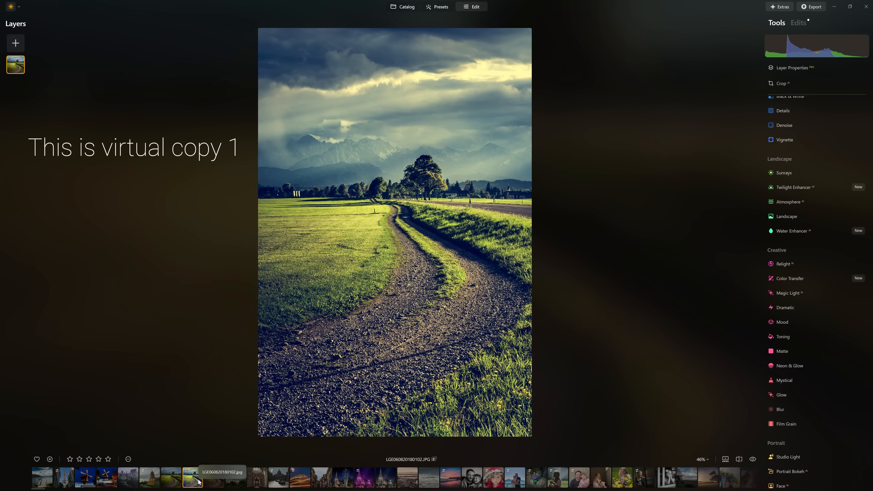
click(216, 483)
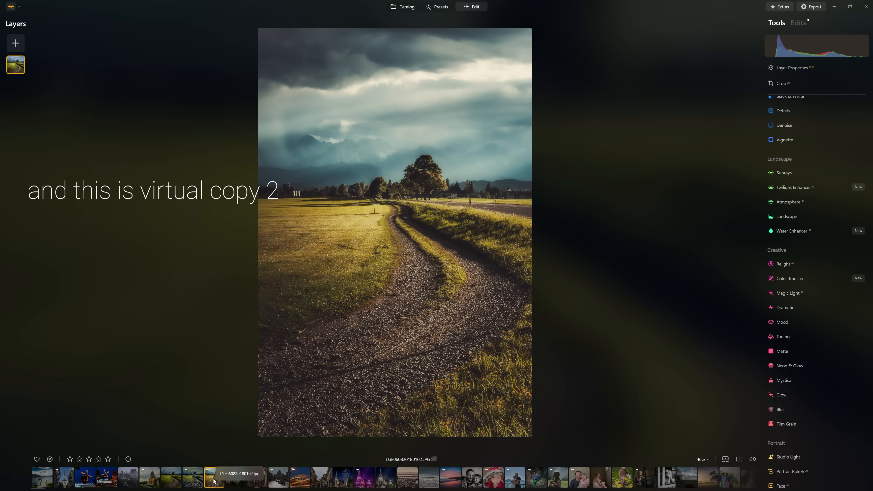
click(183, 482)
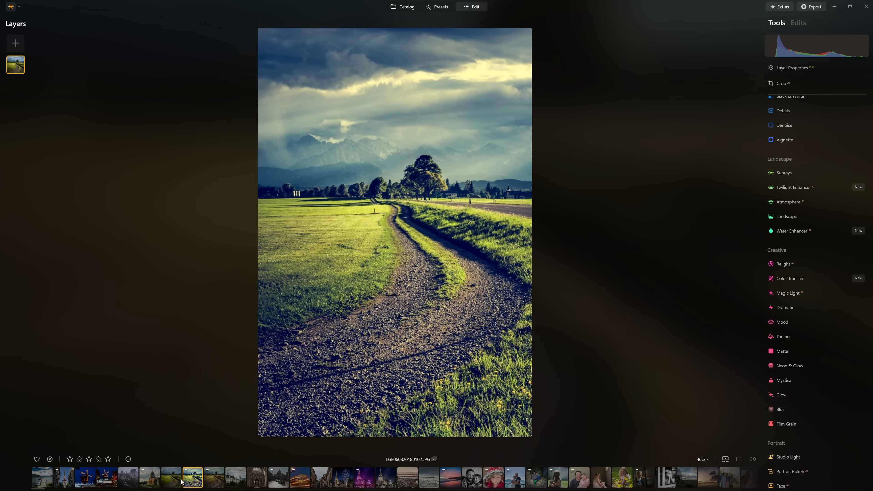
click(174, 481)
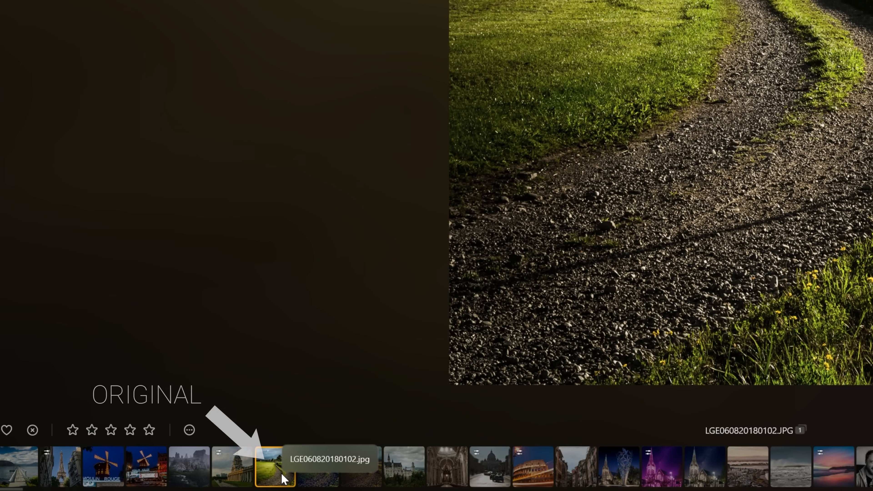
click(309, 478)
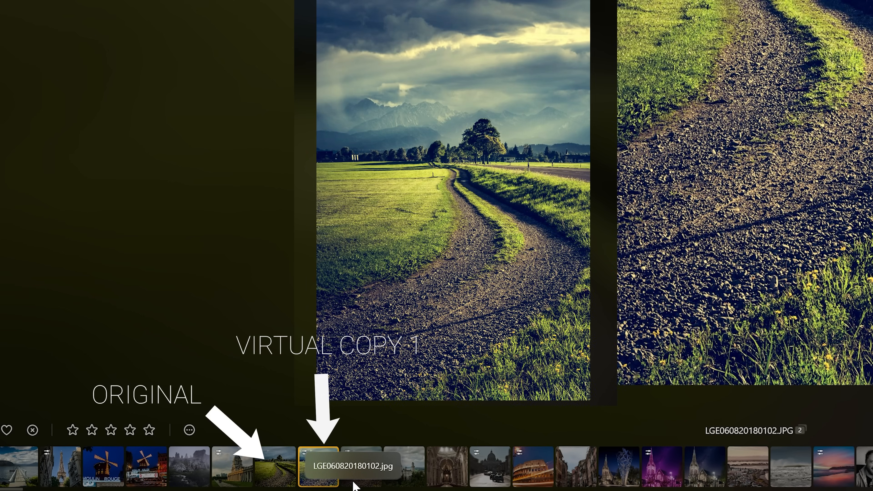
click(361, 478)
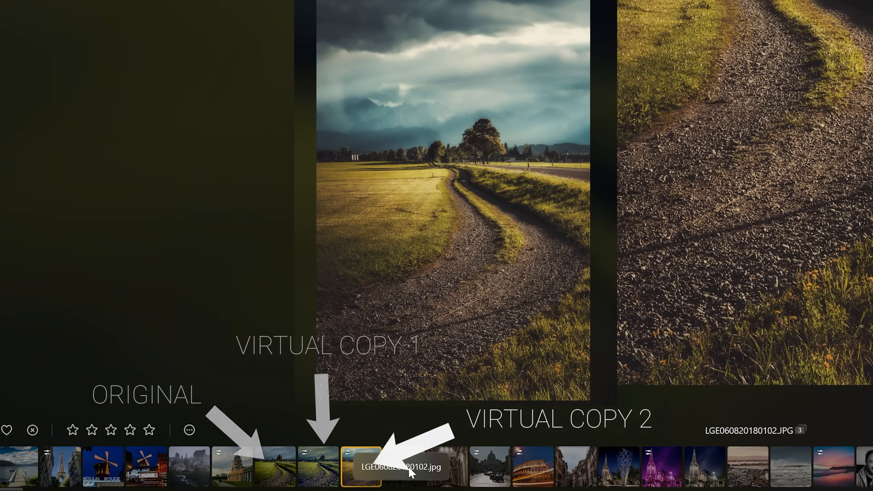
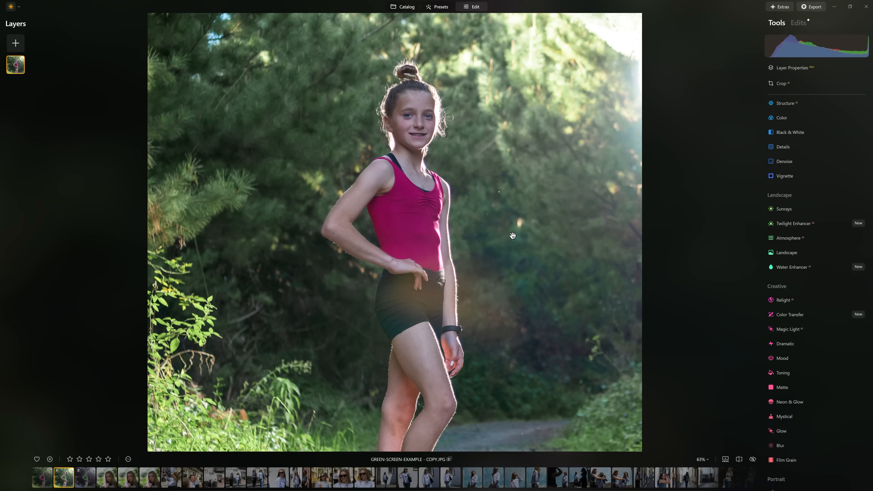
Compare the recolored virtual copy of the portrait with its unedited look and return to the original with the pink top
key(backslash)
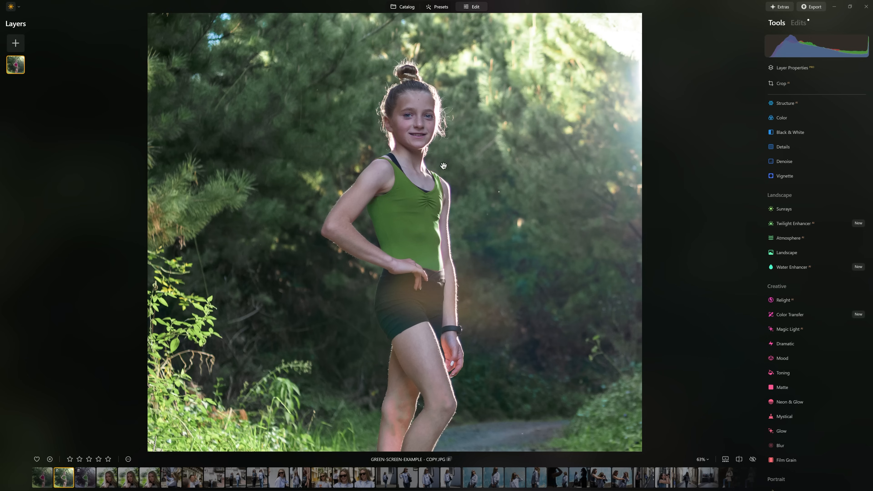
key(backslash)
key(backslash)
key(Left)
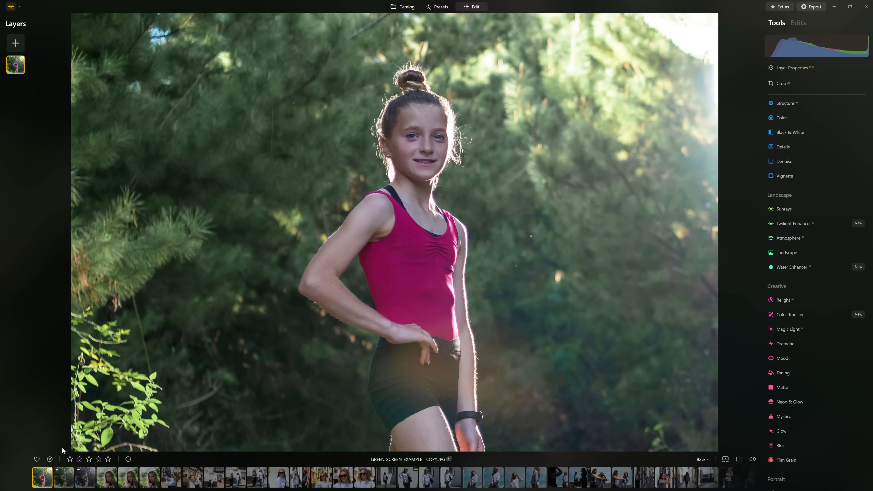
click(58, 481)
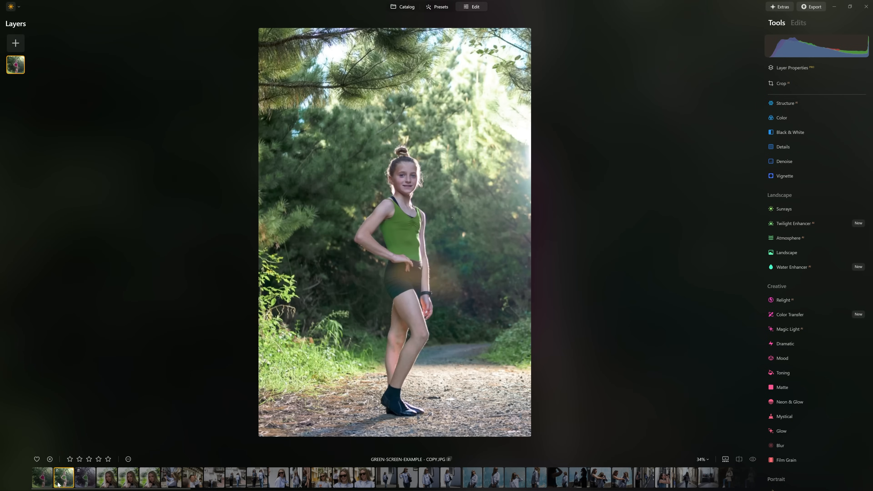
click(42, 481)
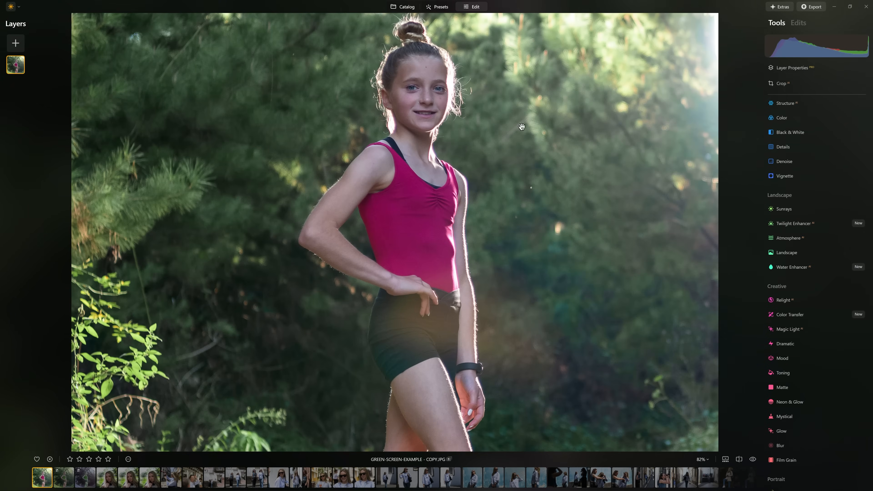
Try the Magenta hue at 100 and -100 in the Color tool's HSL settings and reset it to 0
click(781, 118)
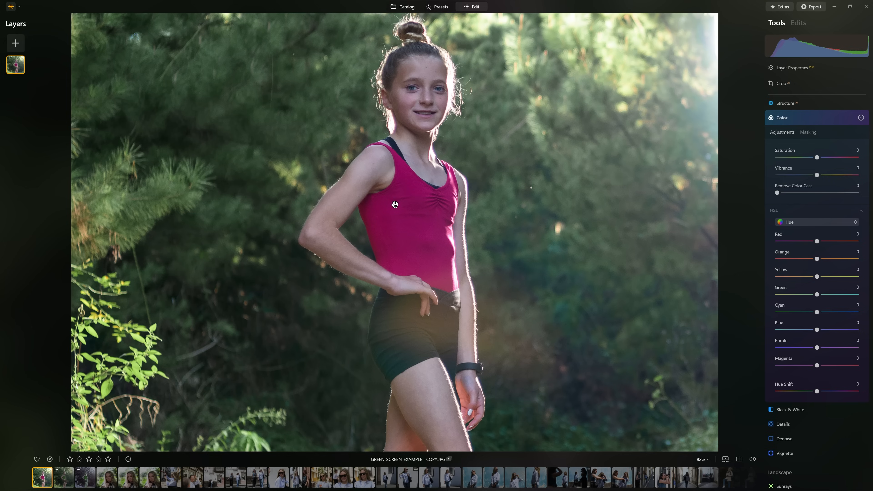
click(813, 211)
click(825, 209)
drag(821, 366, 808, 378)
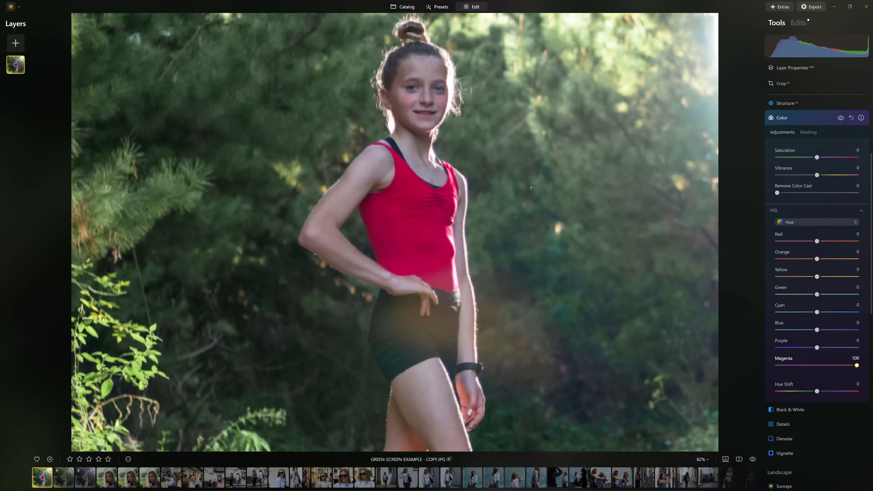
drag(797, 377, 773, 367)
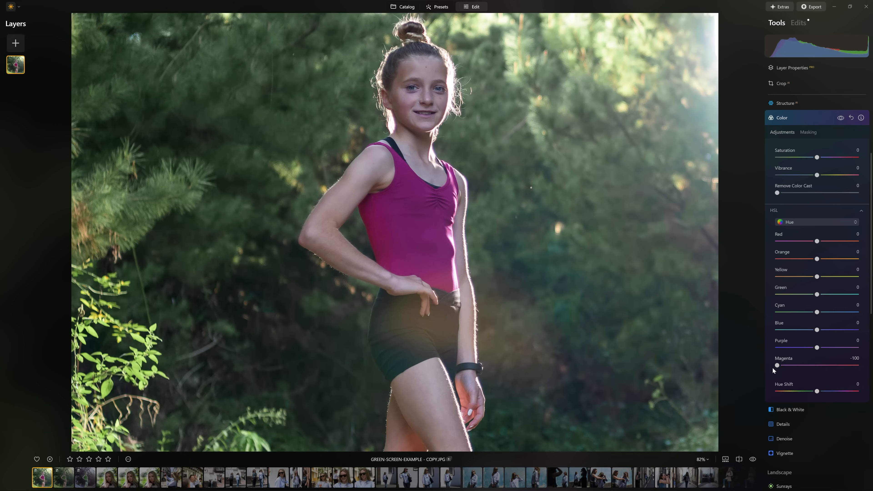
double_click(778, 366)
mouse_move(817, 241)
mouse_down()
mouse_move(787, 243)
mouse_move(817, 241)
mouse_up()
Recolor the whole photo with the Color tool, using Hue Shift 156, Saturation -38 and Vibrance -33
scroll(817, 302, down, 3)
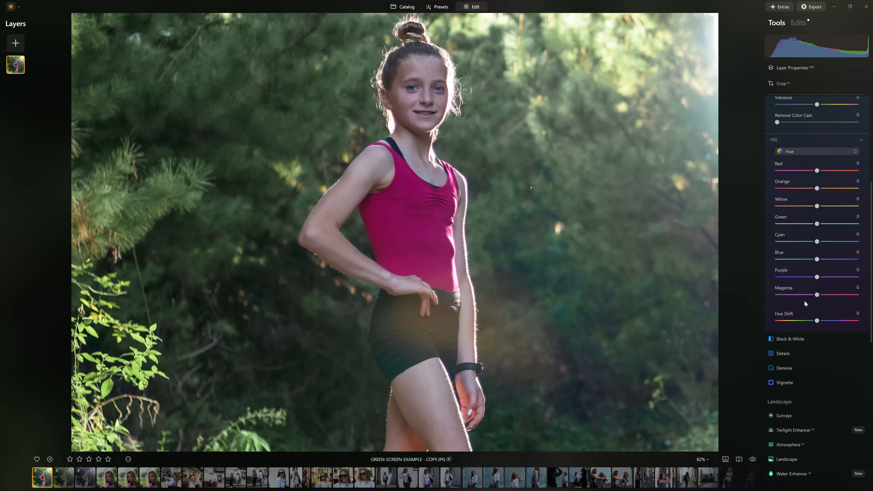
drag(818, 310, 852, 313)
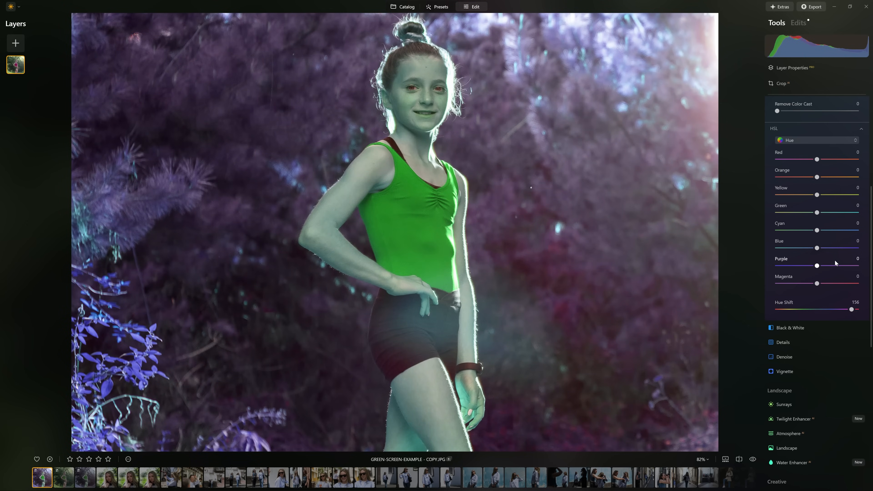
scroll(846, 275, up, 3)
drag(817, 158, 804, 175)
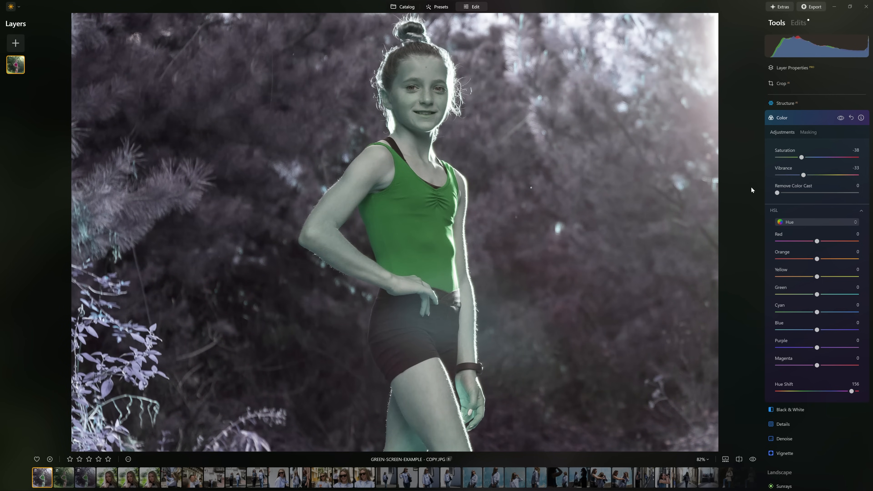
scroll(571, 235, down, 5)
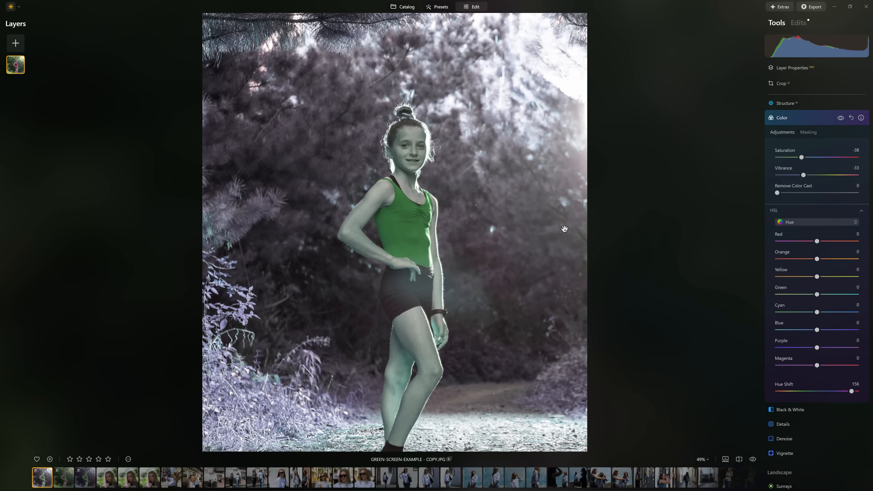
scroll(424, 174, down, 2)
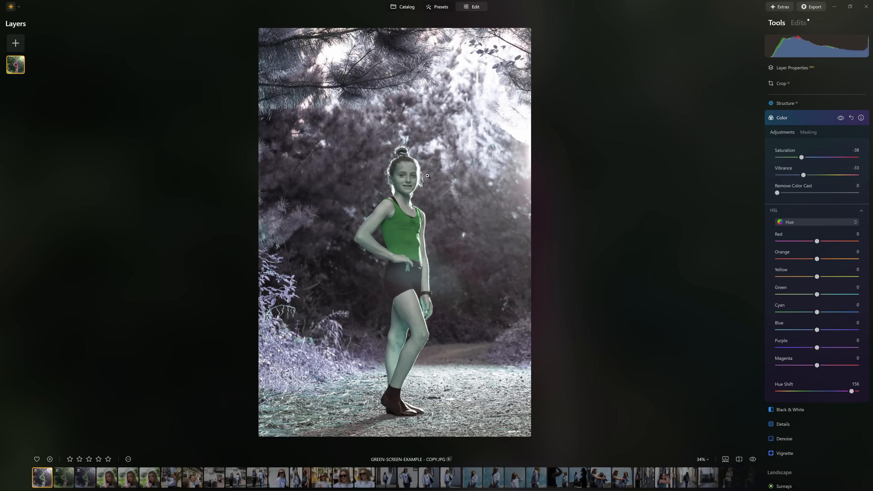
Open the photo's applied edits and toggle the Color edit off and on to compare the result
click(839, 121)
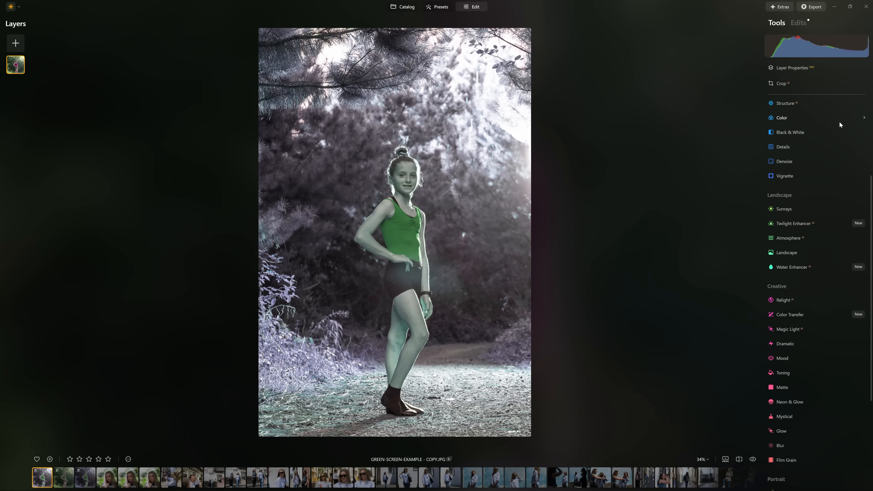
click(803, 22)
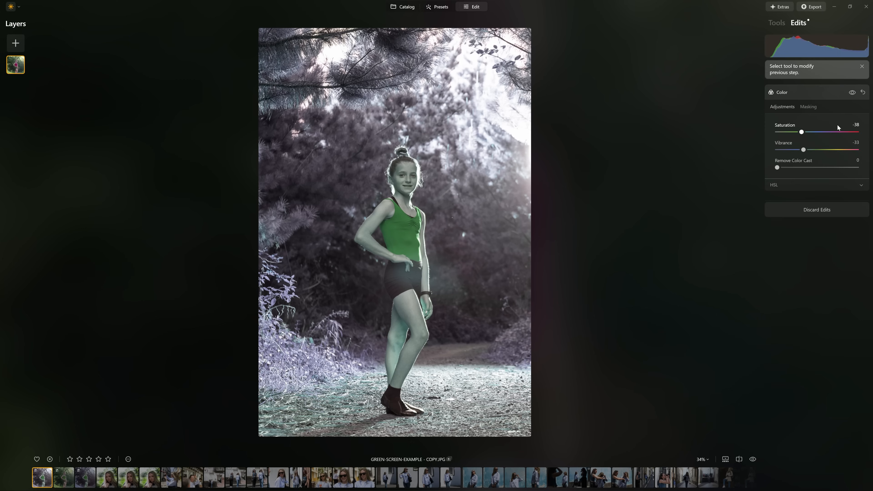
click(853, 94)
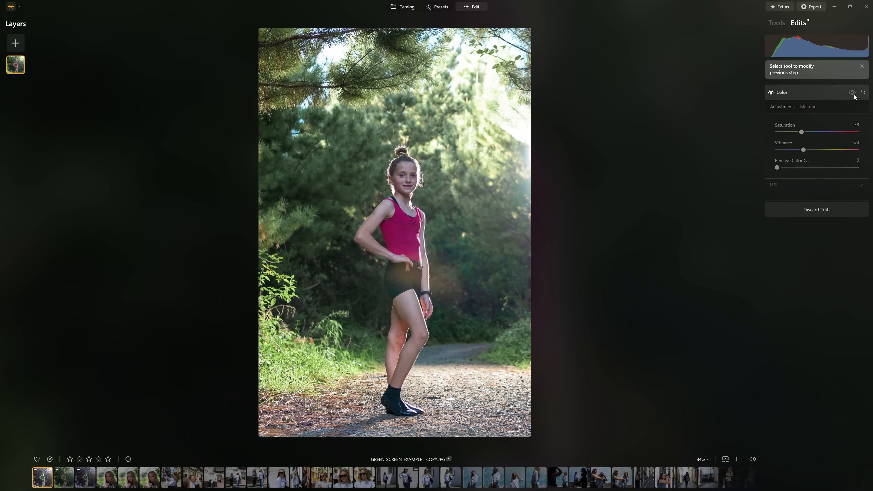
click(853, 93)
click(853, 95)
click(854, 95)
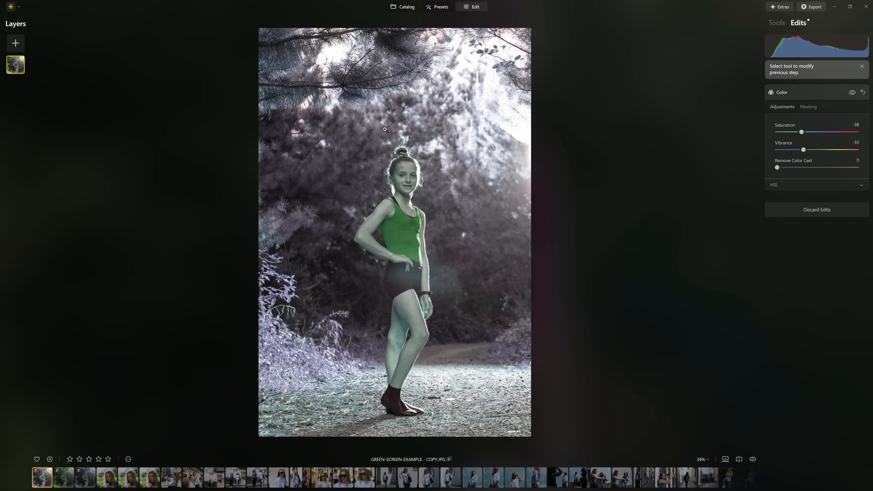
Mask the Color edit to the girl's top with Object Select and try to refine the mask at the shoulder strap
click(413, 197)
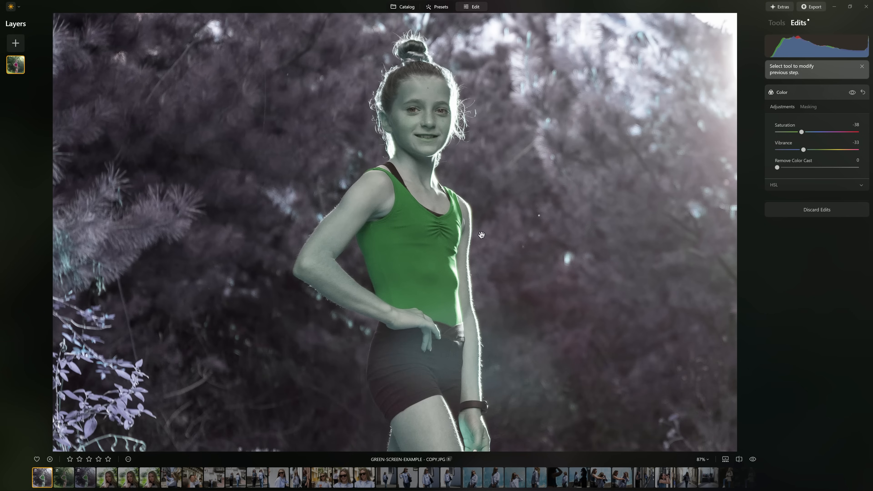
click(811, 108)
click(798, 186)
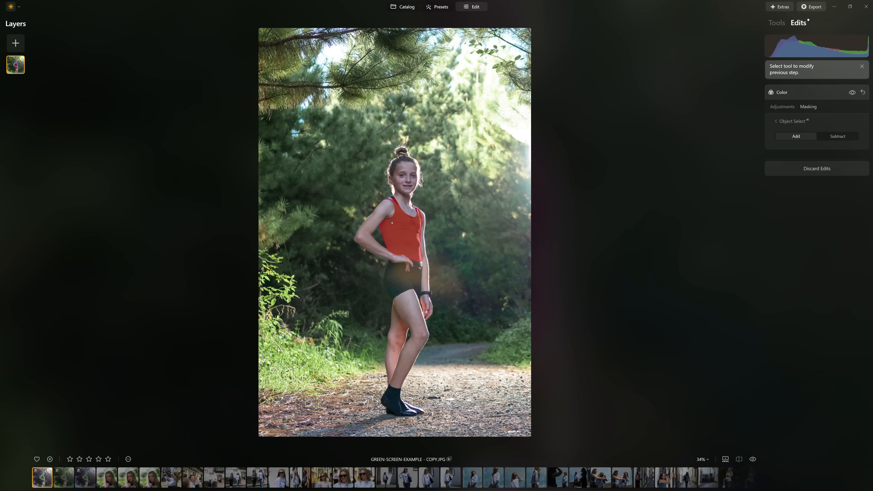
scroll(440, 192, up, 6)
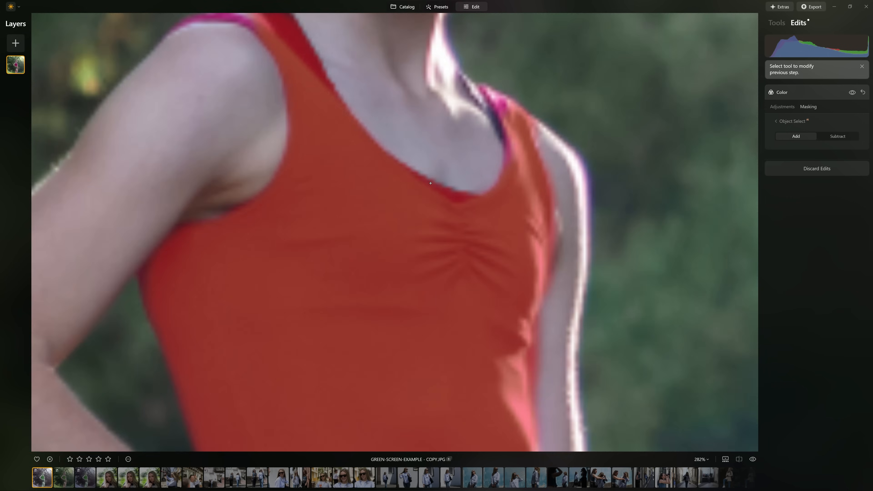
scroll(326, 105, down, 2)
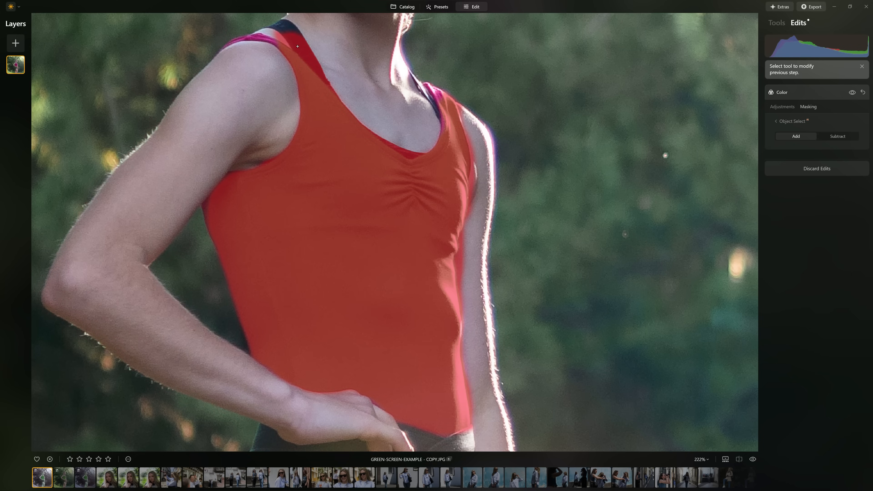
click(308, 51)
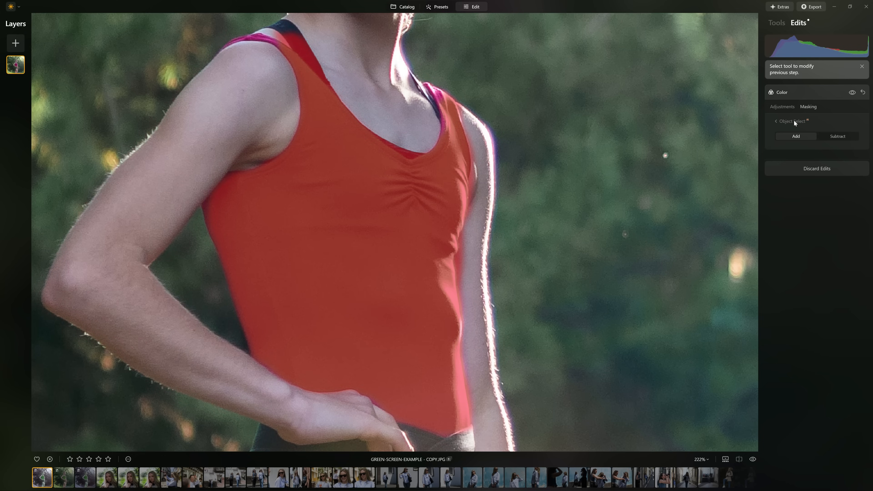
click(794, 120)
Examine the mask edges around the shoulder straps, neckline and sides of the recolored top
scroll(407, 174, down, 3)
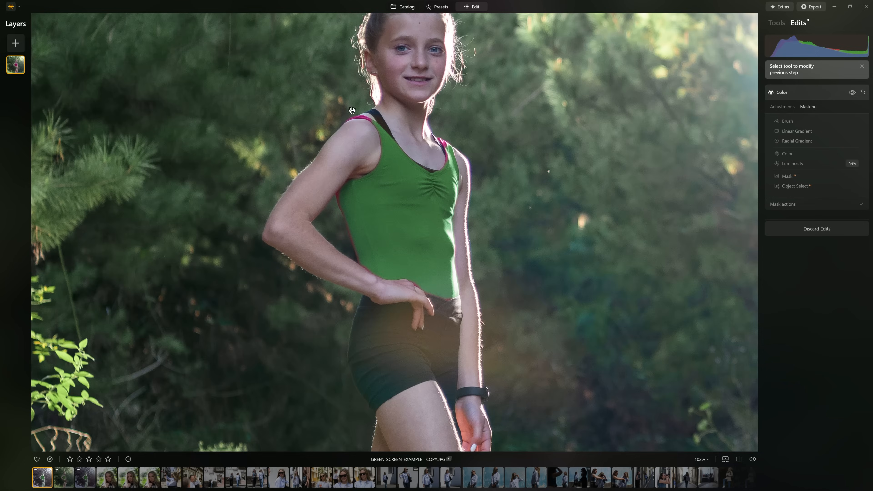
scroll(352, 110, up, 5)
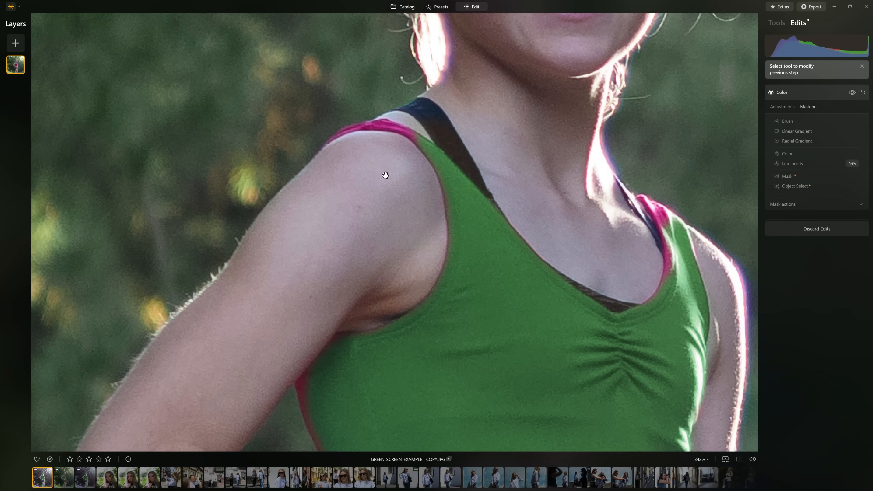
scroll(350, 129, down, 6)
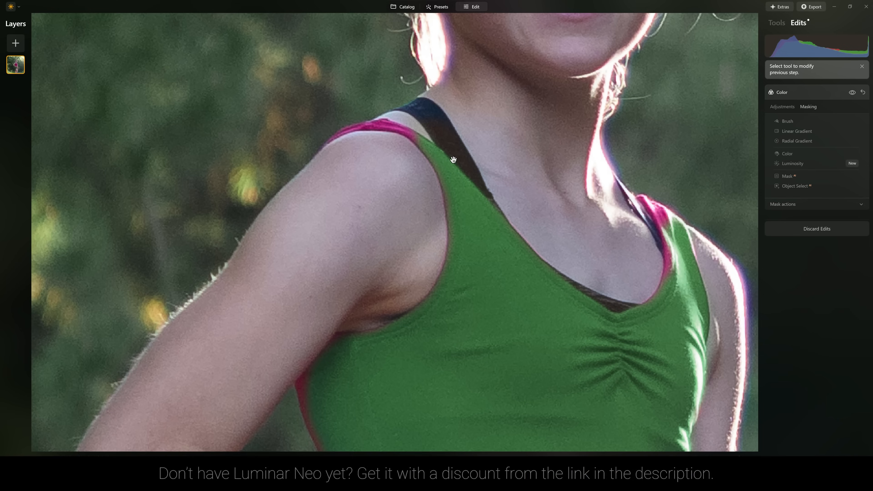
scroll(369, 212, up, 5)
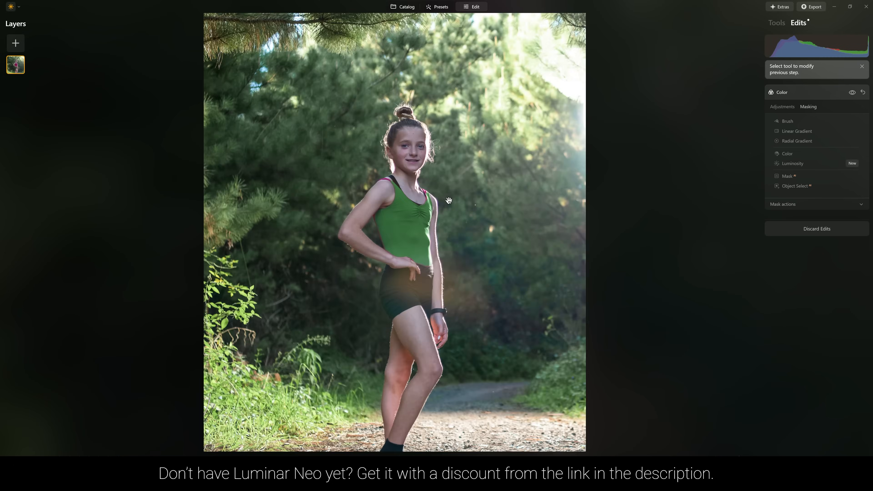
scroll(369, 212, up, 1)
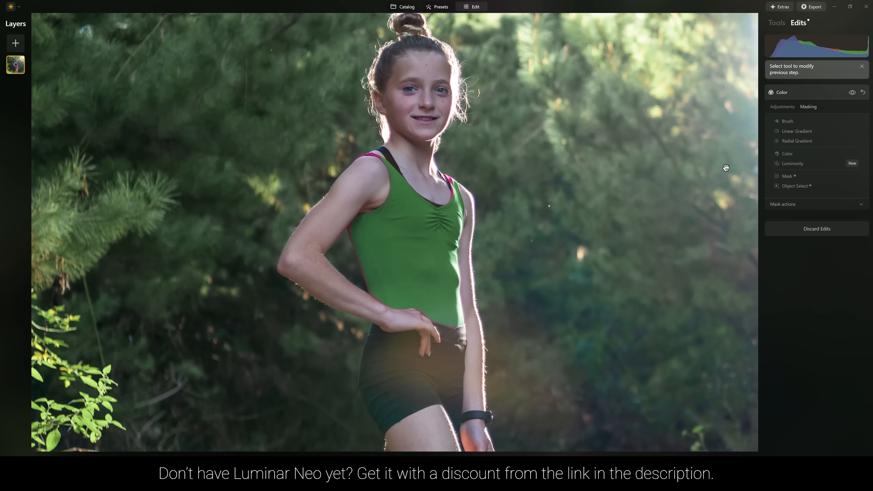
Clear the object mask from the Color edit and mask by color instead, sampling the pink of the top
click(825, 205)
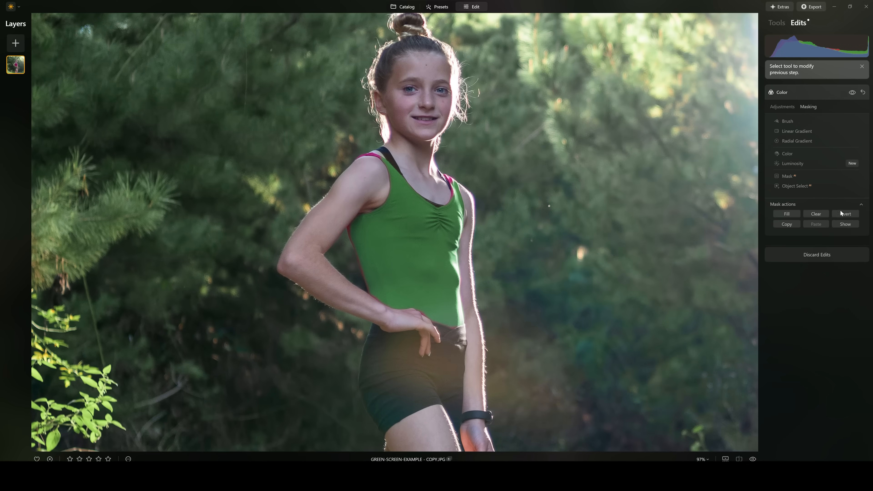
click(823, 216)
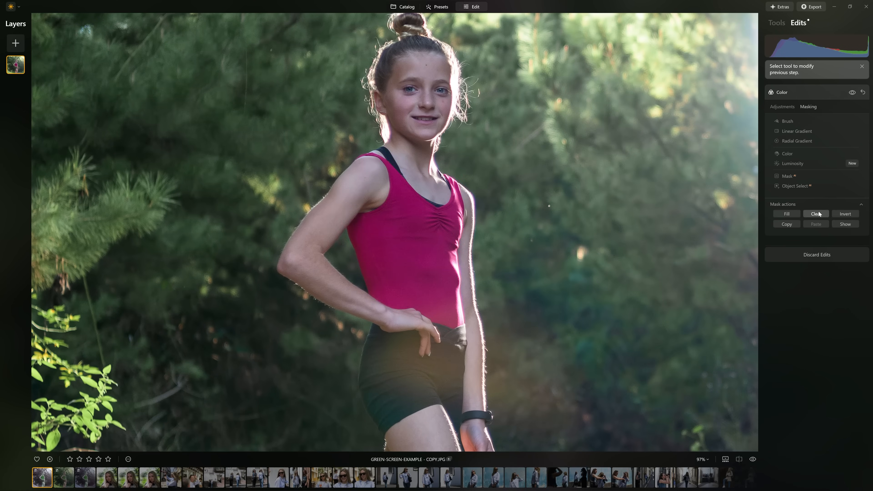
click(788, 154)
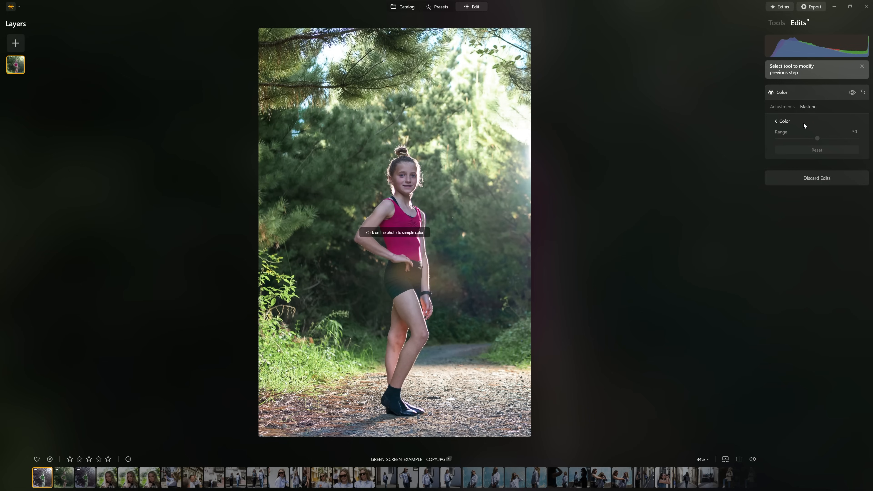
scroll(423, 196, up, 5)
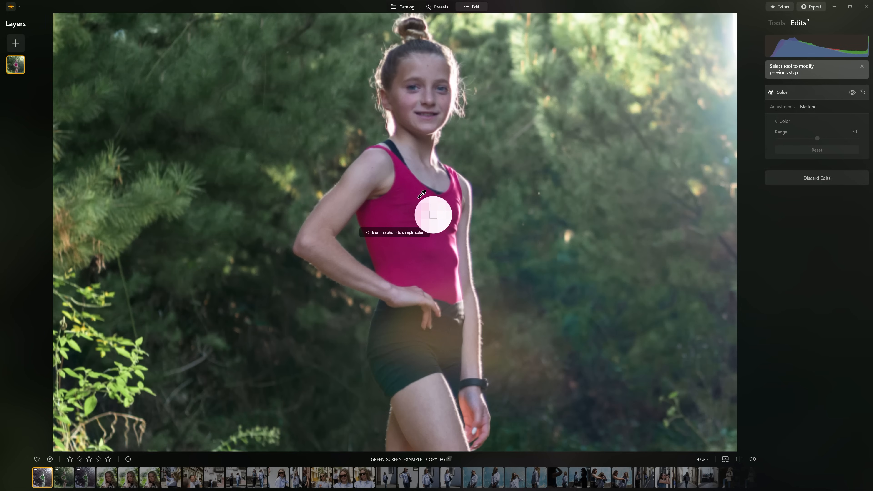
scroll(422, 196, up, 3)
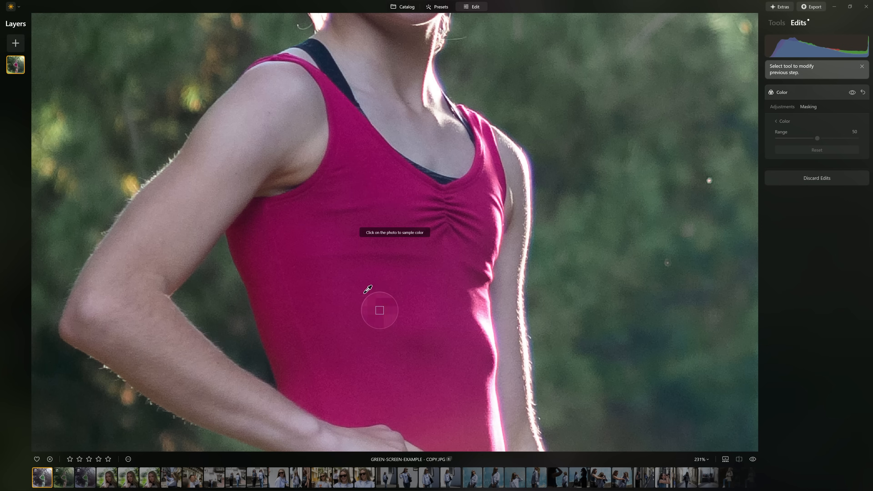
scroll(365, 289, down, 3)
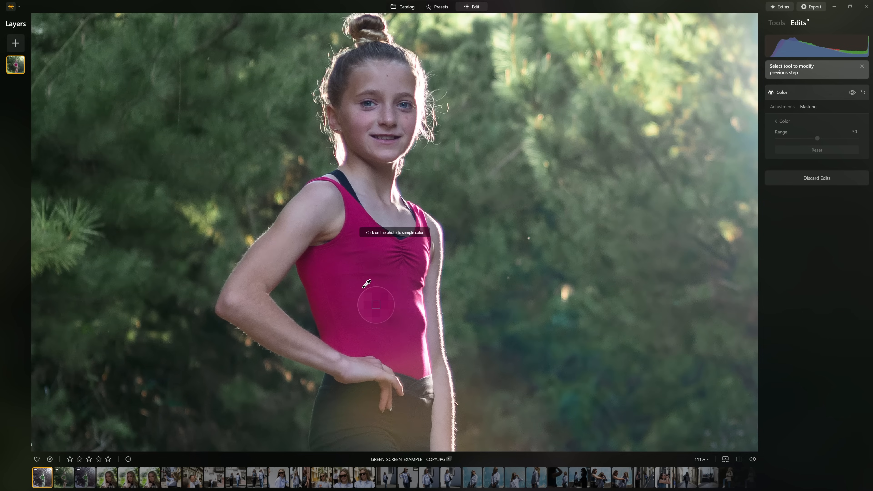
click(373, 306)
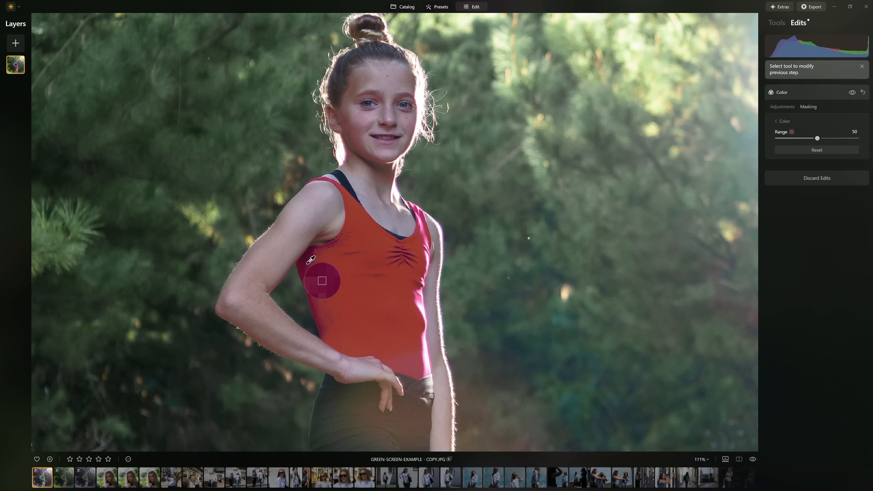
Sample the pink top, background foliage, bright highlights and dark shadows in turn to compare each color mask's coverage
click(383, 261)
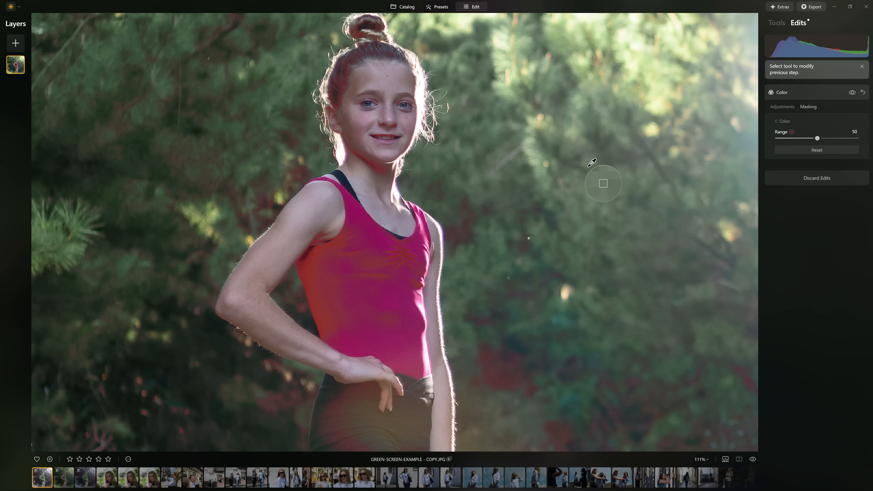
click(596, 160)
click(679, 81)
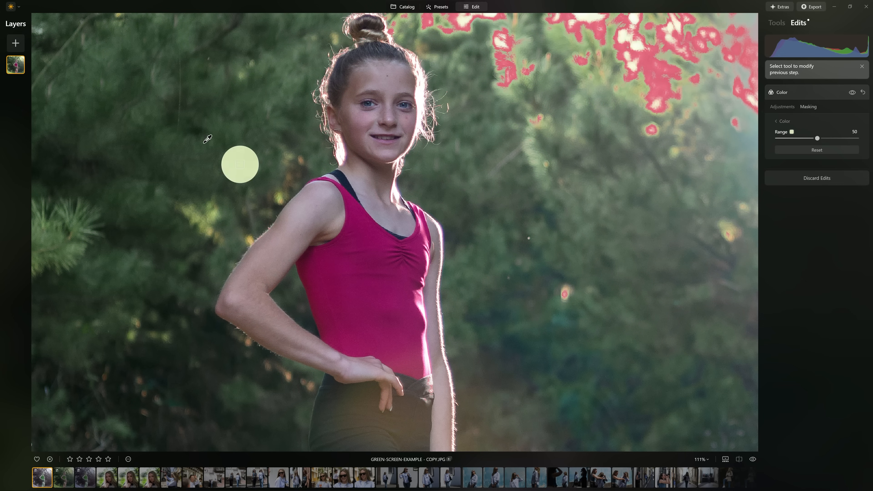
click(141, 138)
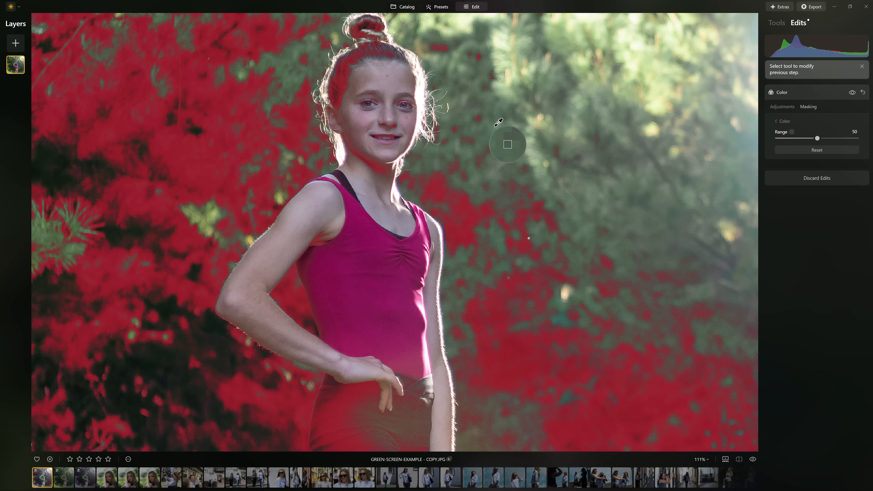
click(504, 137)
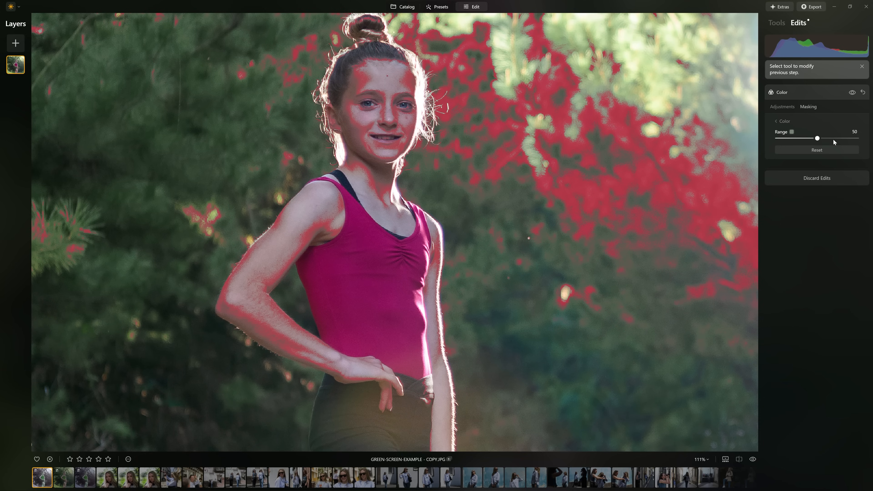
Vary the color mask's range on the sampled foliage to 98, 13 and 49 to compare its coverage
drag(820, 138, 848, 138)
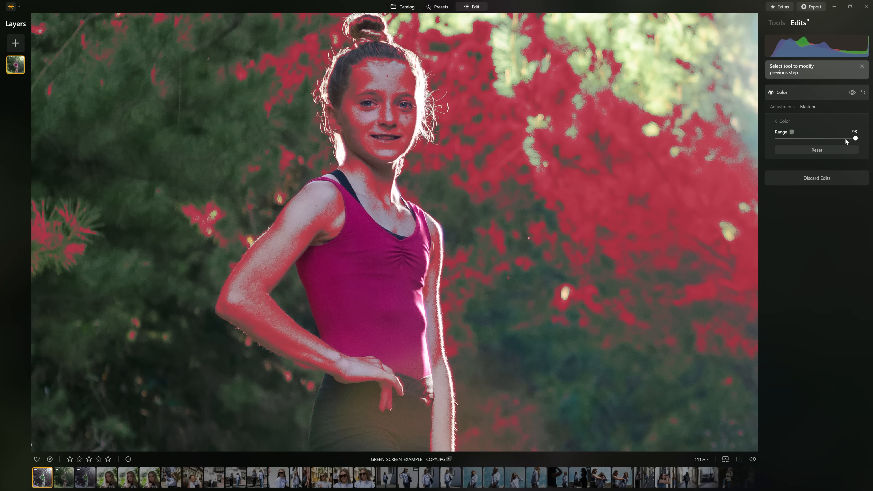
drag(800, 139, 788, 138)
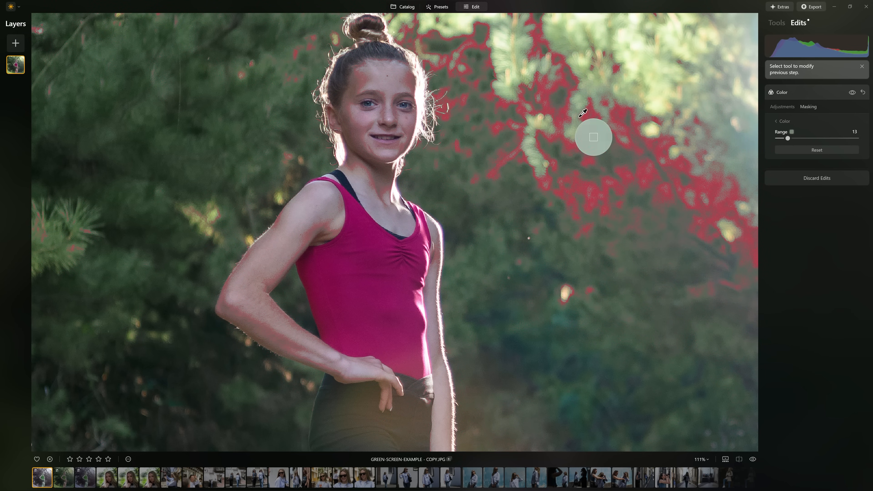
mouse_move(806, 138)
mouse_down()
mouse_move(797, 137)
mouse_move(817, 139)
mouse_up()
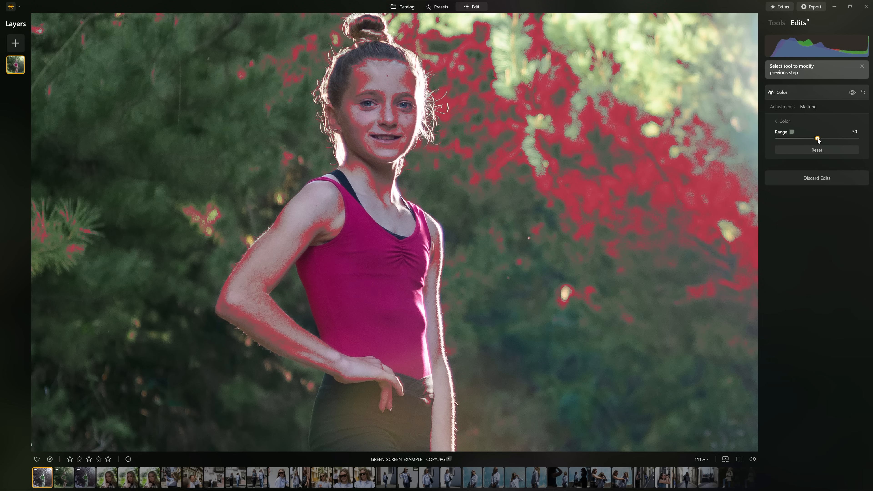
Resample the pink at the middle of the top for the color mask and inspect the recolored fabric with the adjustments open
click(377, 286)
click(789, 108)
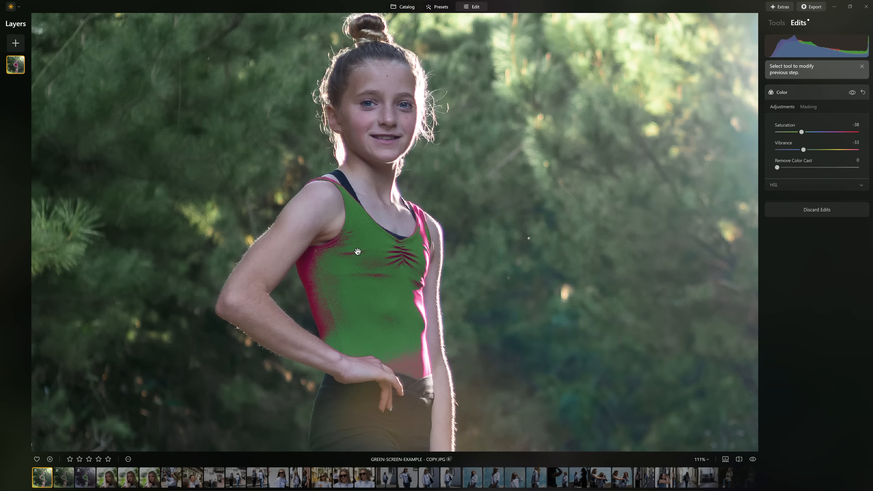
scroll(357, 252, up, 5)
scroll(360, 252, down, 2)
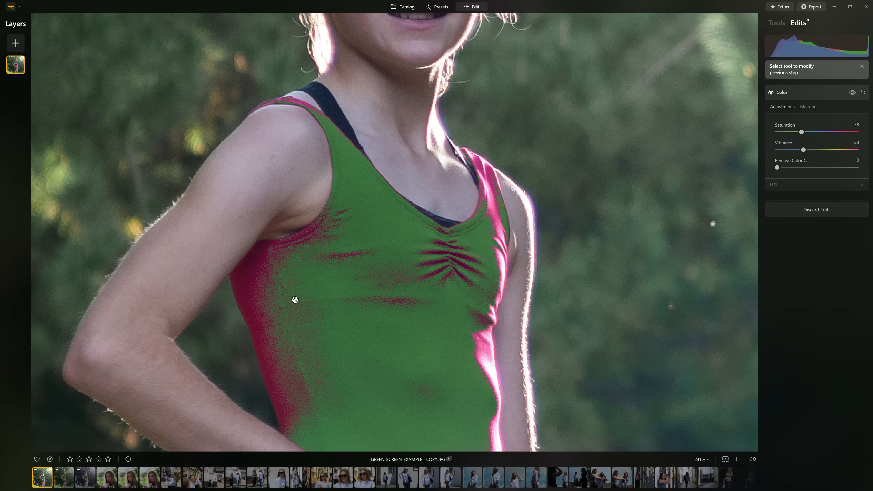
Add a second color sample to the mask from the dark pink shadow area along the side of the top
click(811, 109)
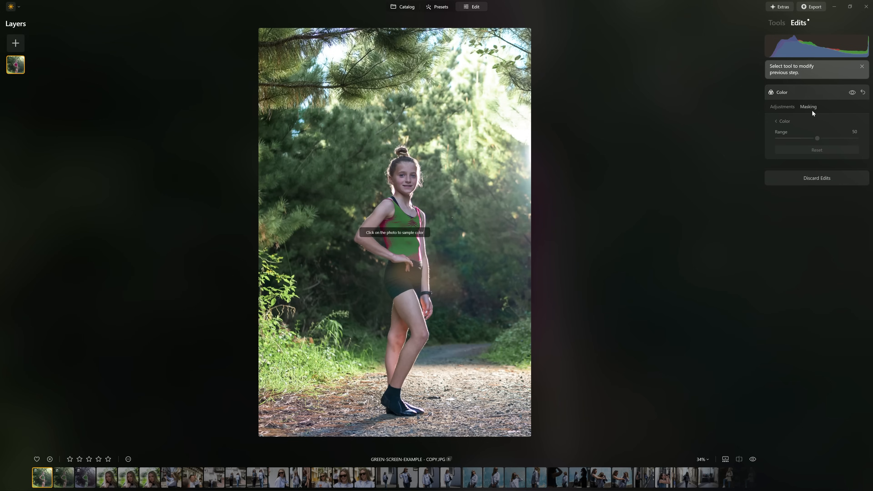
scroll(406, 220, up, 8)
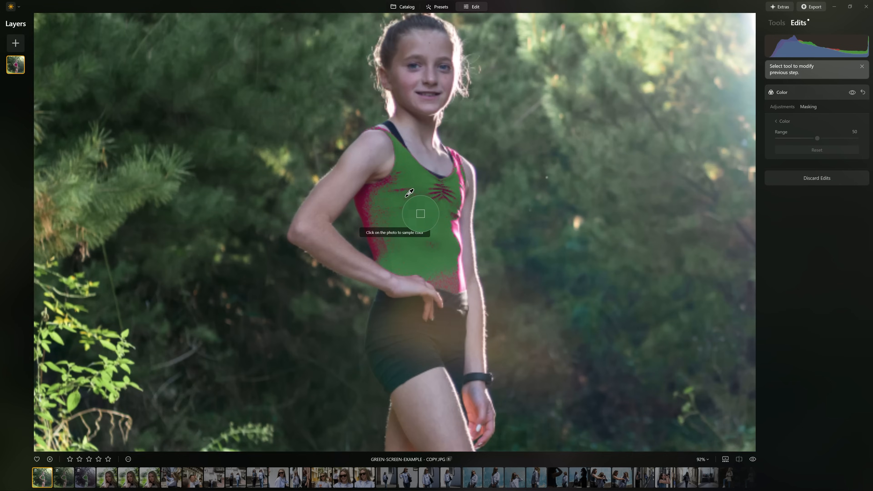
scroll(413, 197, down, 1)
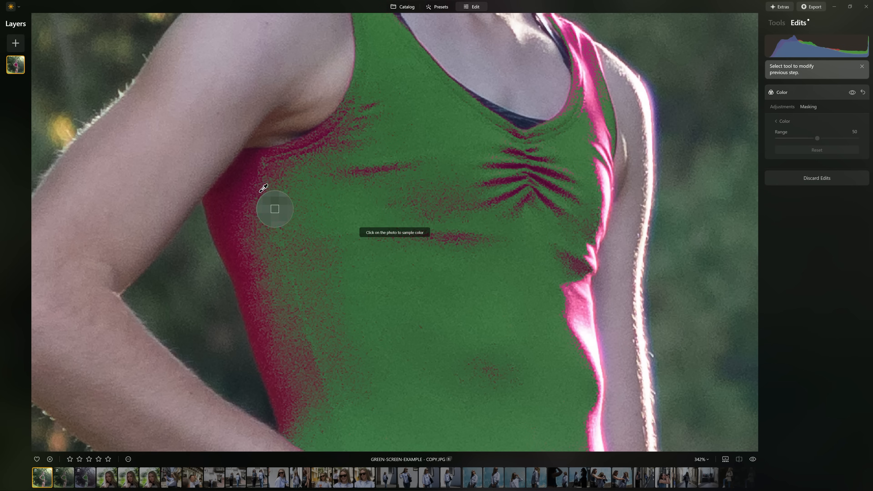
click(254, 190)
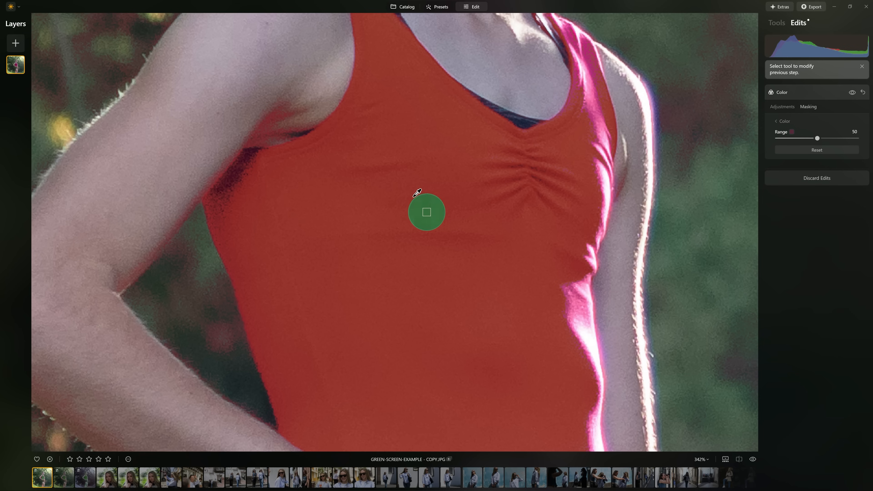
click(788, 121)
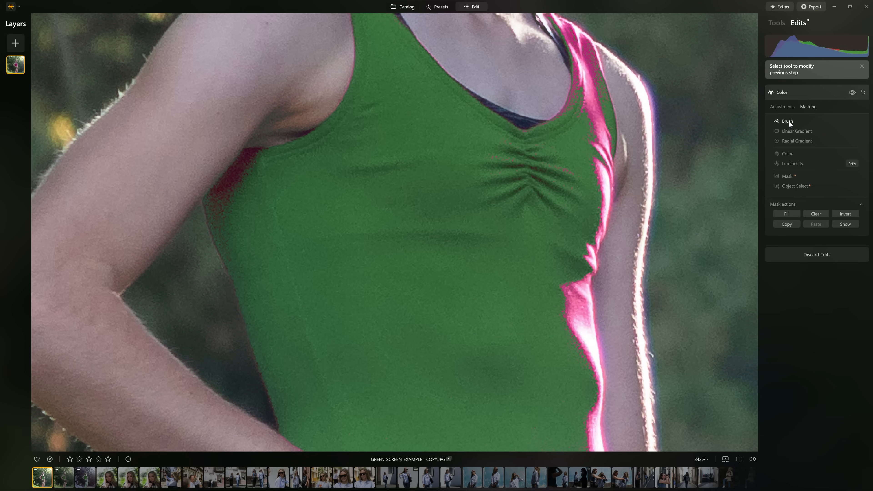
Add a third color sample to the mask from the bright pink edge low on the top, beside the far arm
click(785, 158)
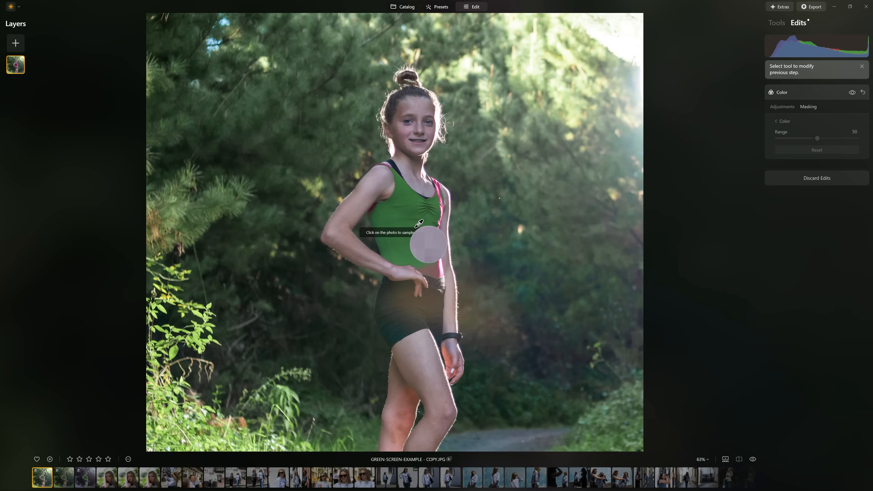
scroll(419, 224, up, 5)
click(468, 330)
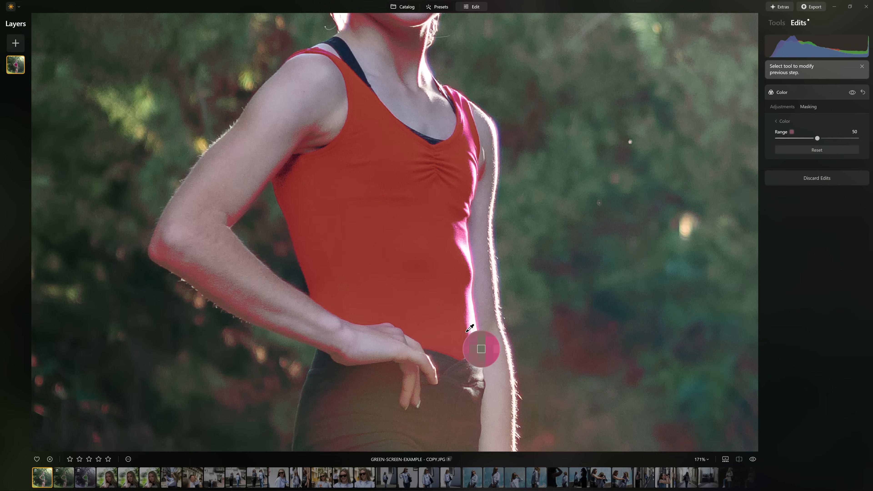
scroll(470, 329, up, 5)
scroll(464, 328, down, 4)
click(790, 121)
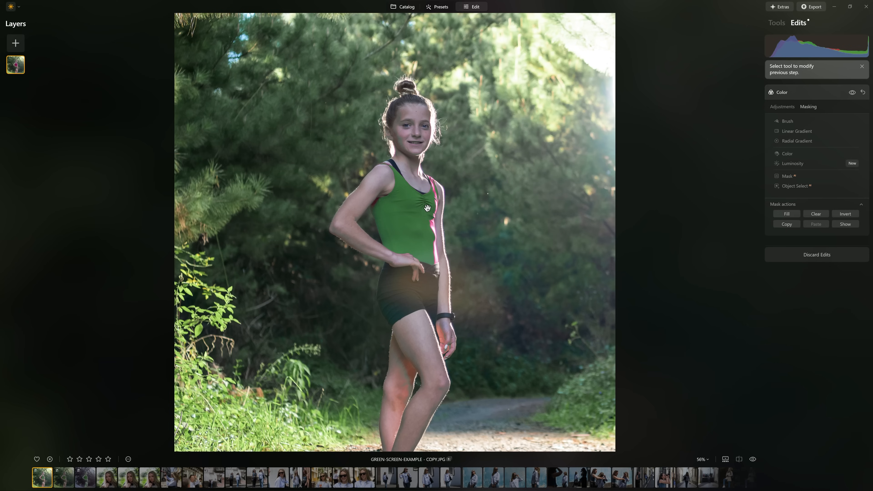
scroll(428, 207, up, 3)
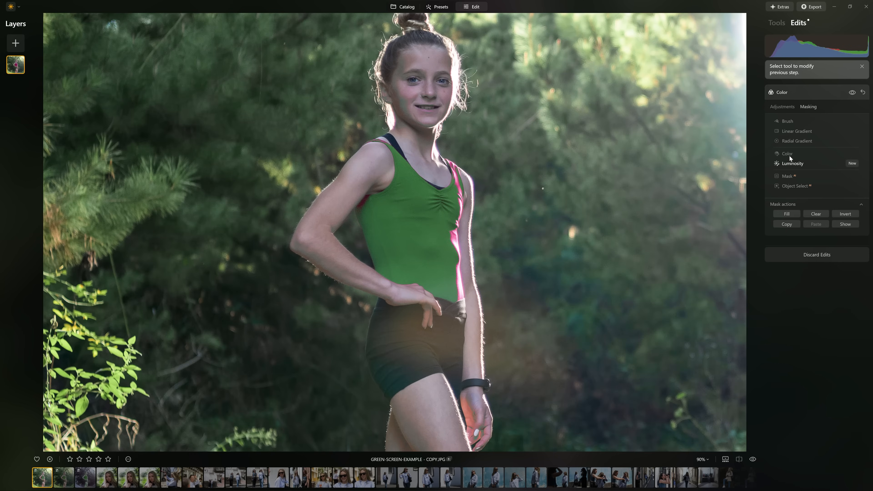
Erase the Color mask from the girl's face with the masking brush and check the whole photo
click(788, 121)
scroll(414, 52, up, 6)
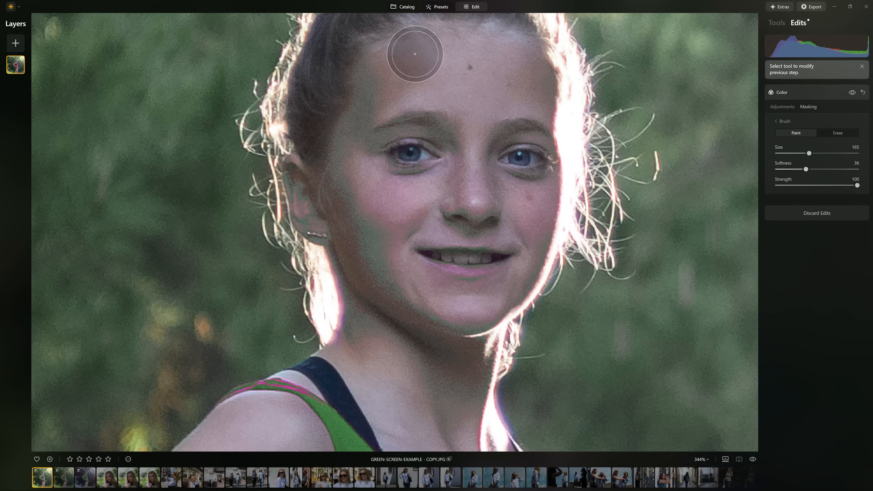
scroll(406, 258, down, 5)
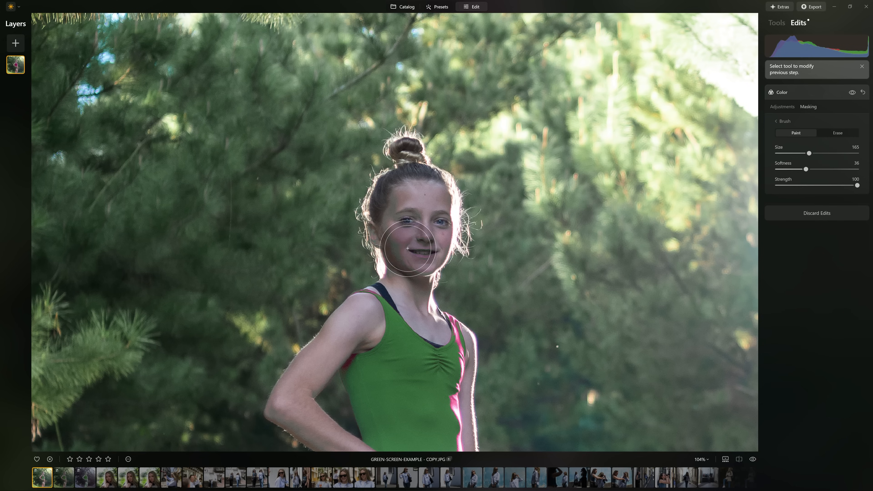
click(831, 135)
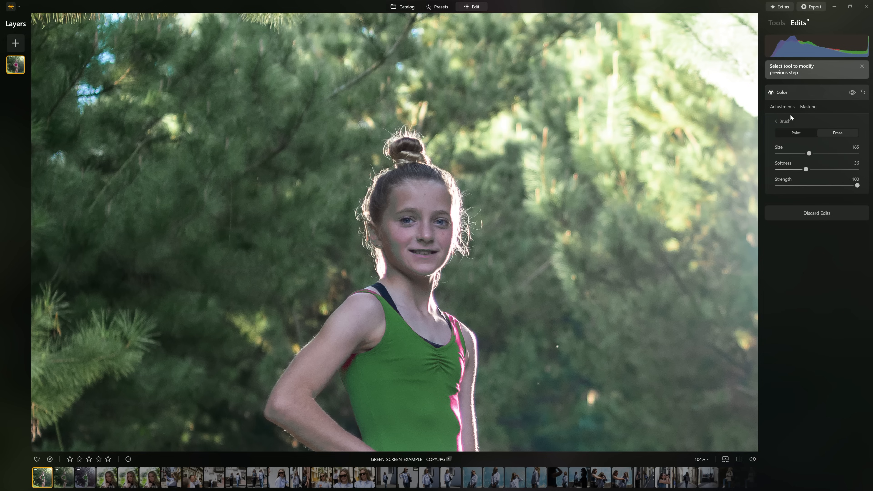
mouse_move(412, 259)
mouse_down()
mouse_move(381, 237)
mouse_move(382, 188)
mouse_move(447, 220)
mouse_up()
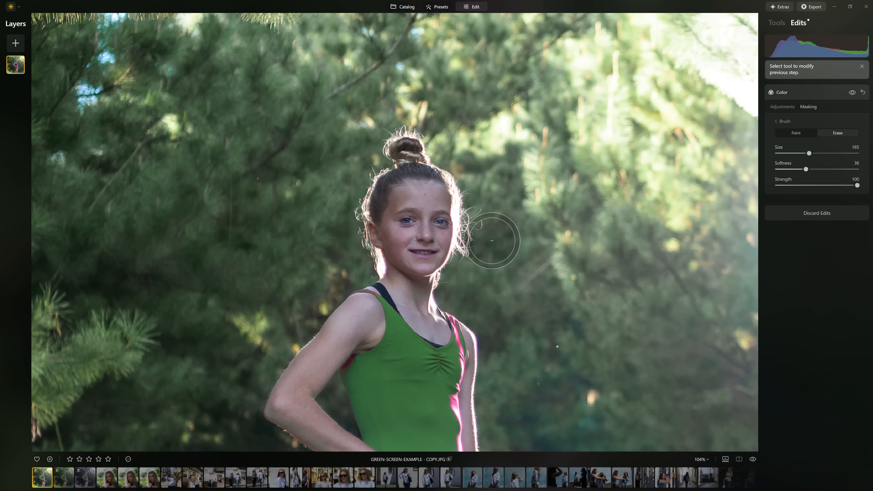
key(ctrl+0)
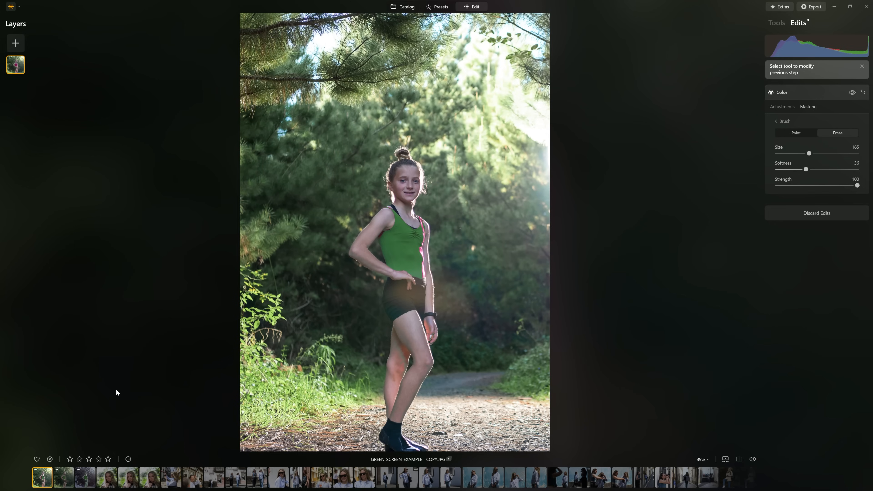
Open the second copy of the portrait, examine its recolored top and compare it with the unedited original
click(58, 475)
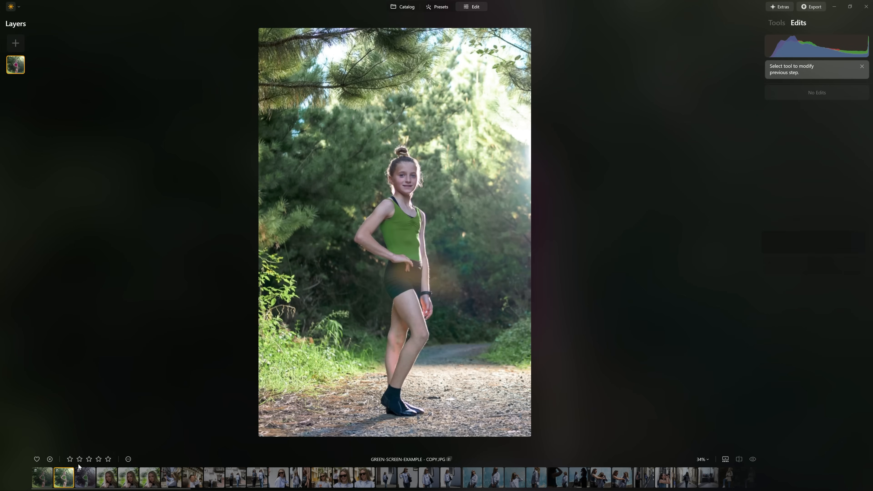
scroll(428, 163, up, 3)
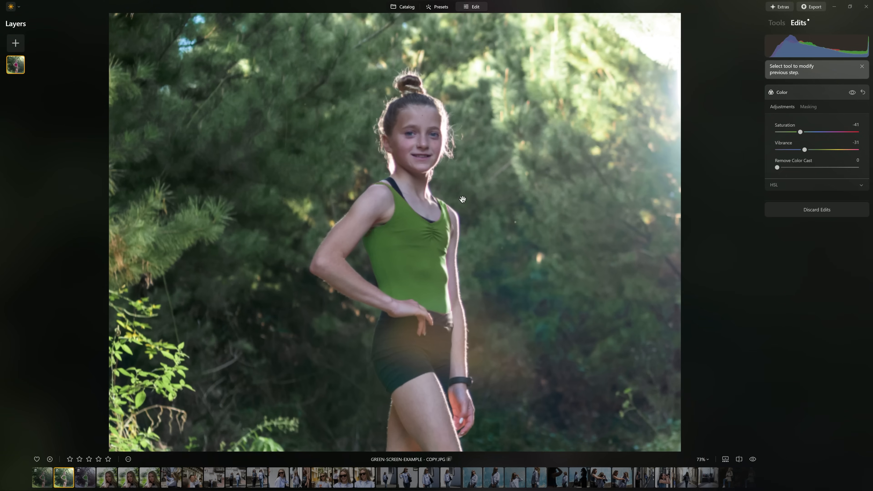
scroll(421, 235, up, 1)
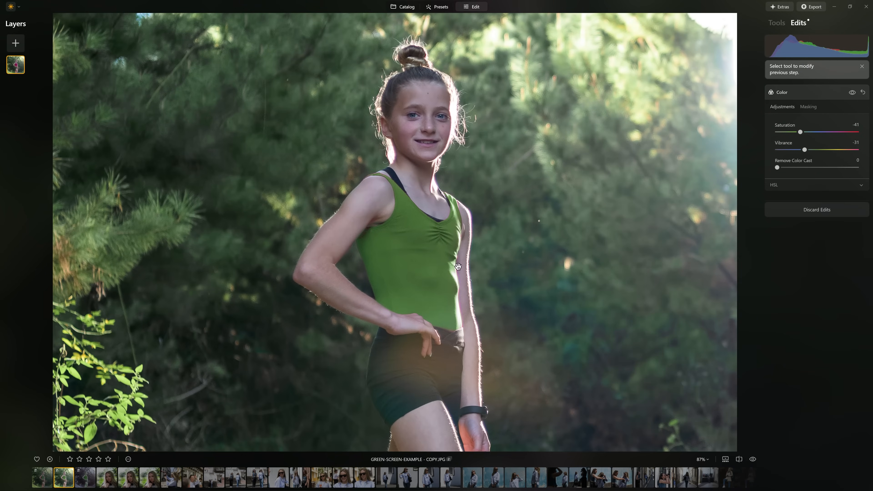
scroll(441, 266, down, 1)
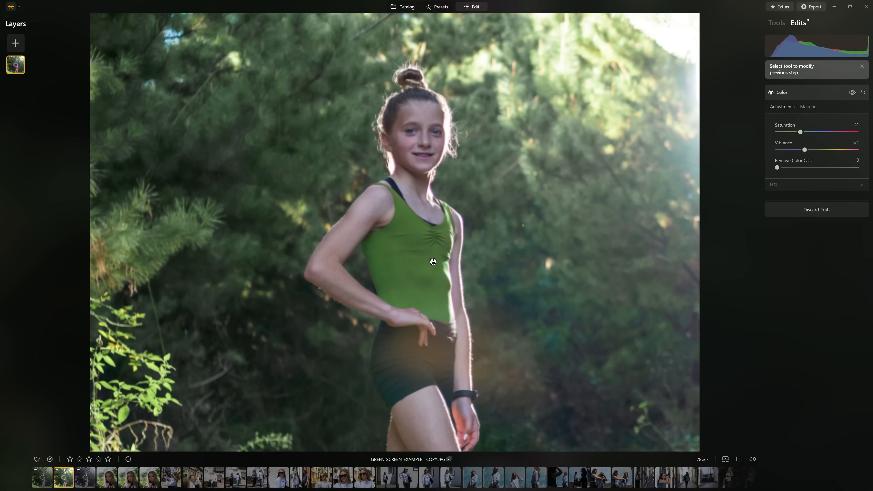
key(backslash)
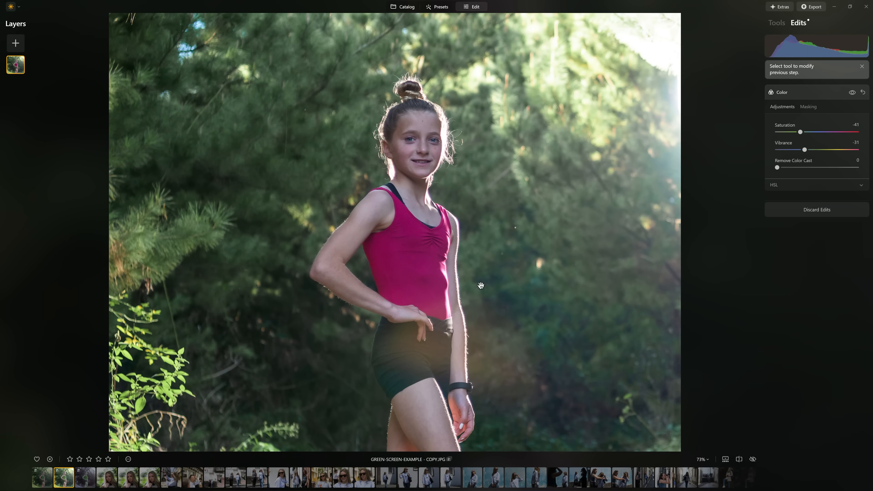
key(backslash)
scroll(495, 300, down, 1)
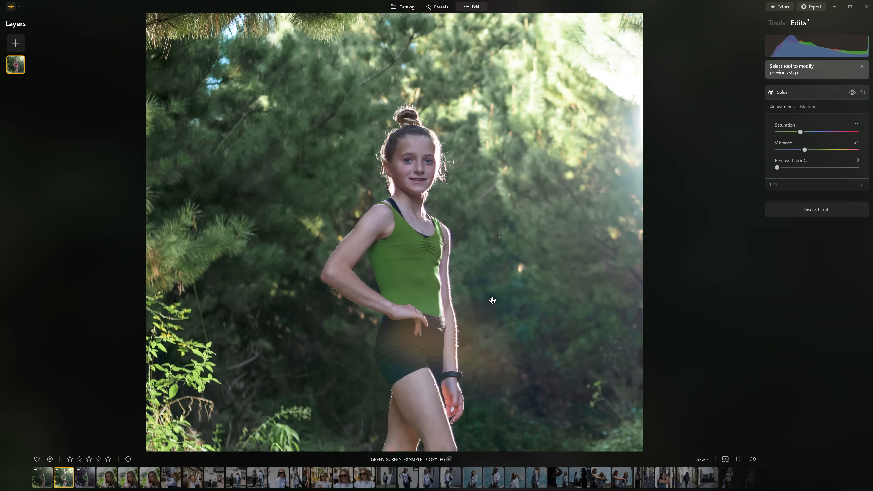
key(backslash)
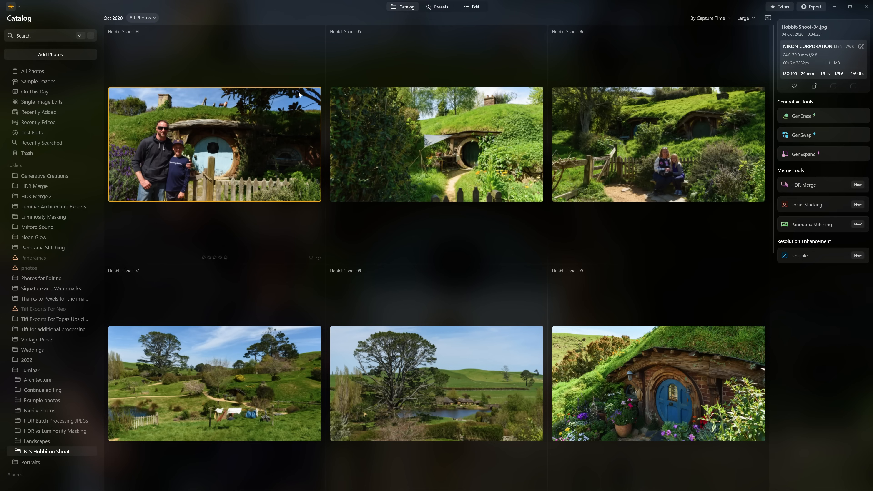
Open Hobbit-Shoot-04.jpg from the BTS Hobbiton Shoot folder and view each following photo through Hobbit-Shoot-08.jpg
double_click(298, 94)
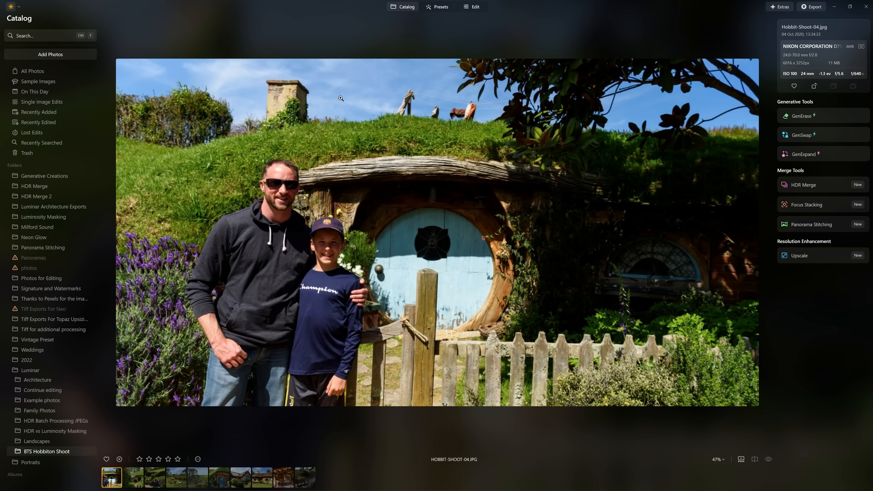
click(139, 478)
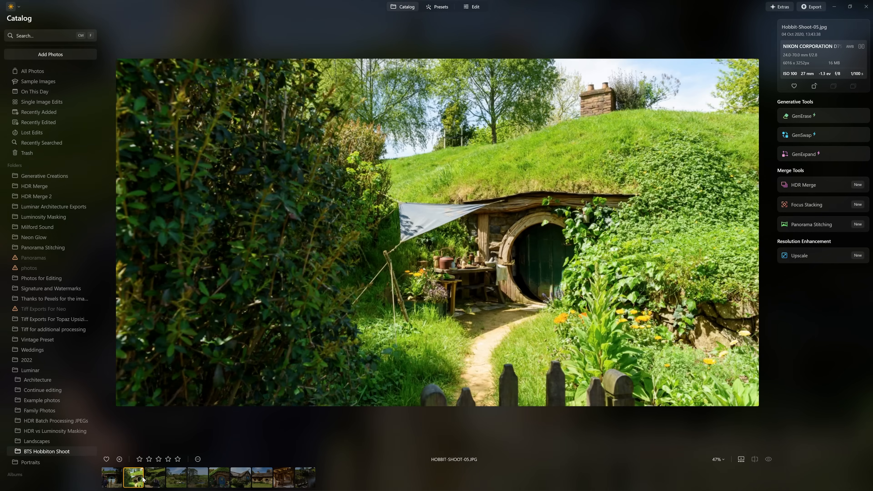
click(161, 481)
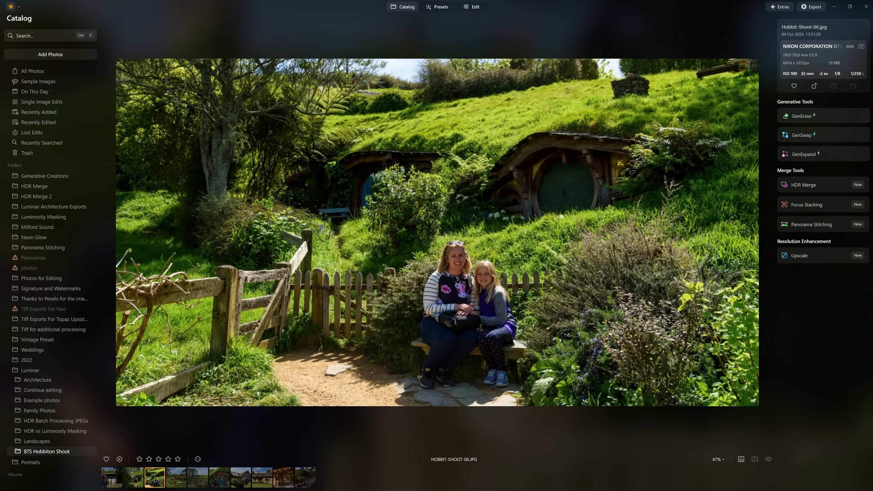
click(182, 477)
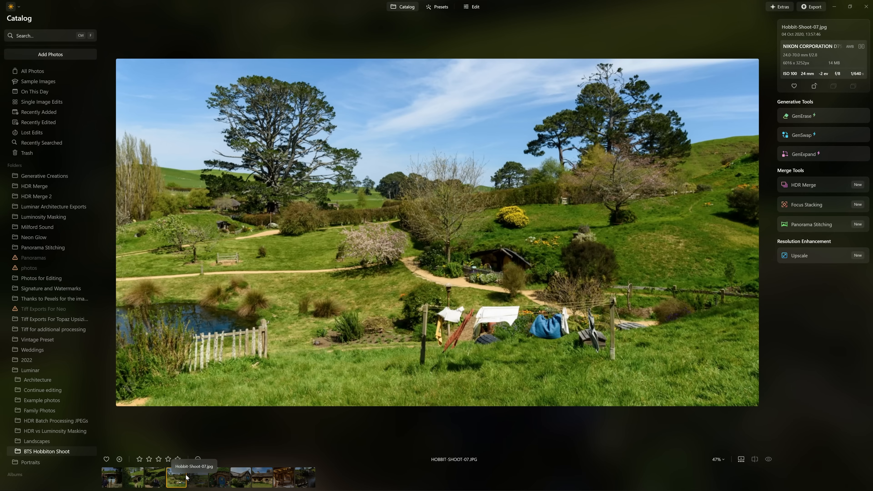
click(196, 482)
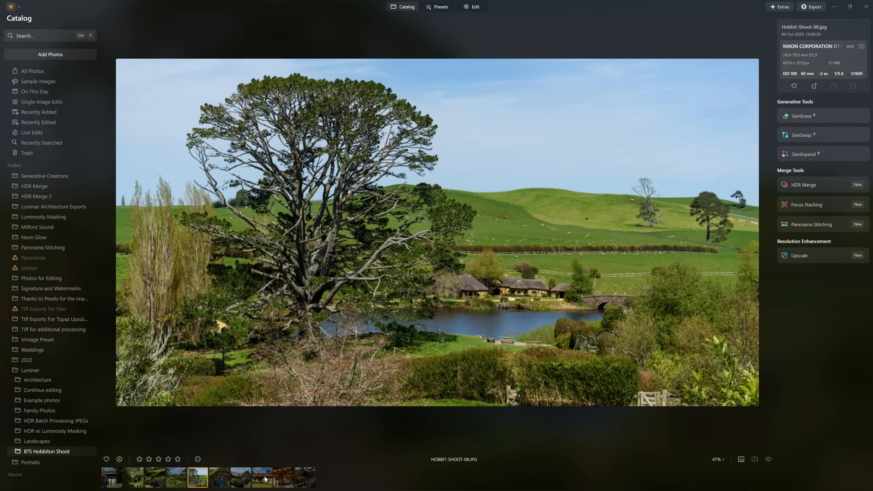
Switch to editing, view the photos after Hobbit-Shoot-08.jpg through Hobbit-Shoot-11.jpg, and settle on Hobbit-Shoot-10.jpg
click(472, 7)
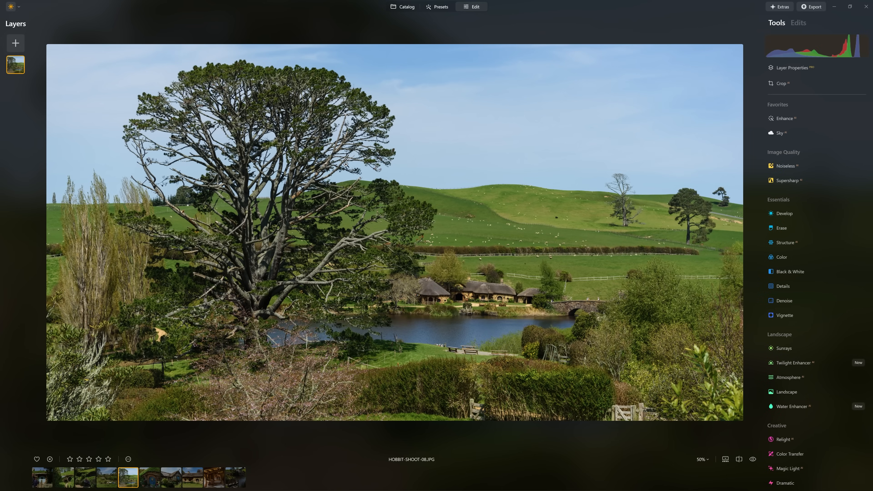
click(155, 477)
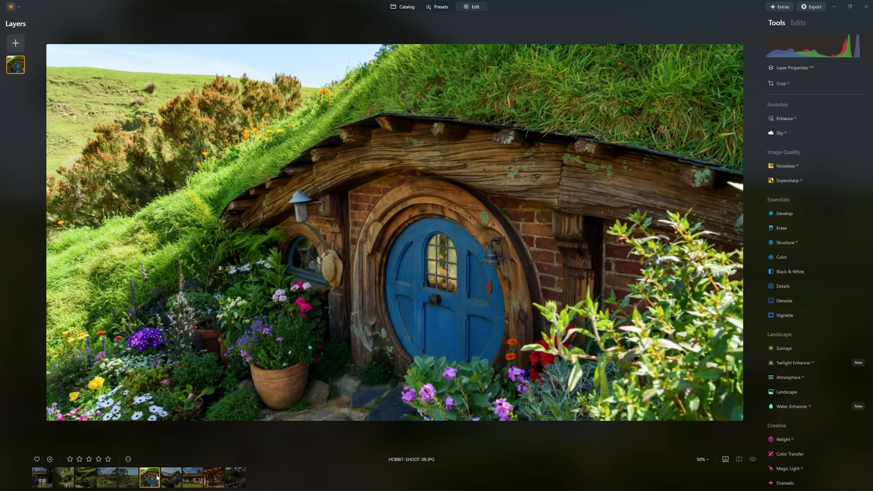
click(167, 477)
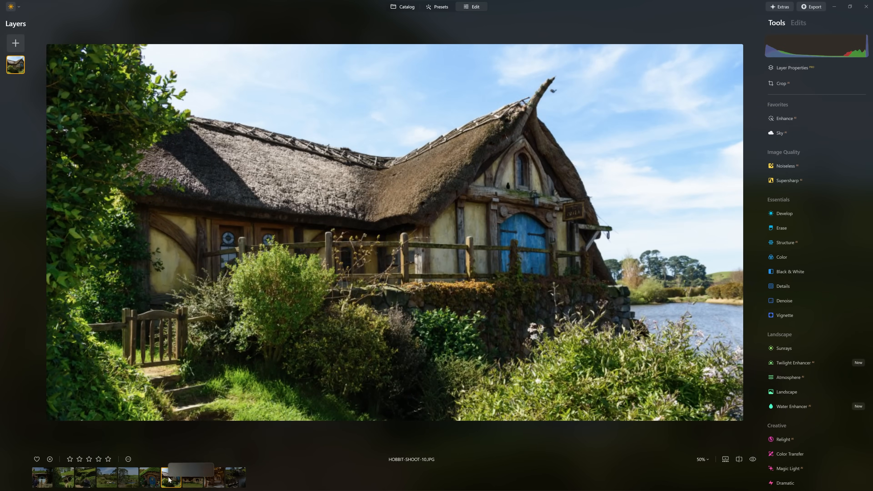
key(Right)
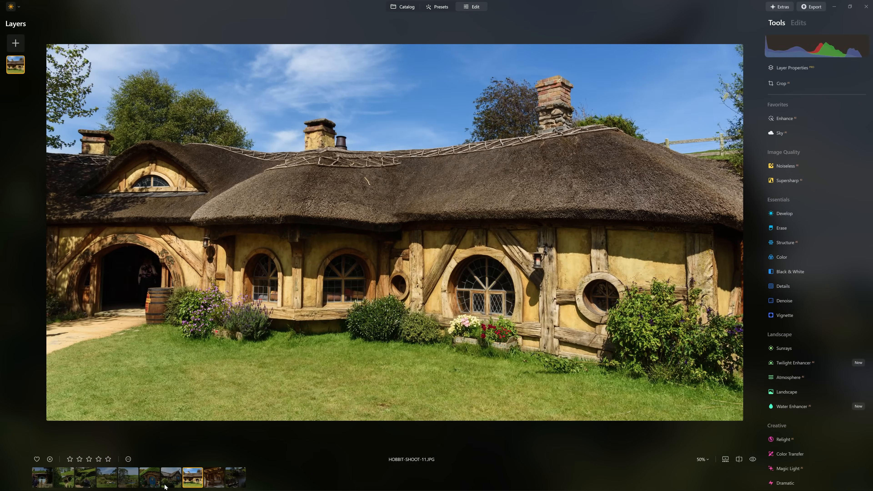
click(166, 486)
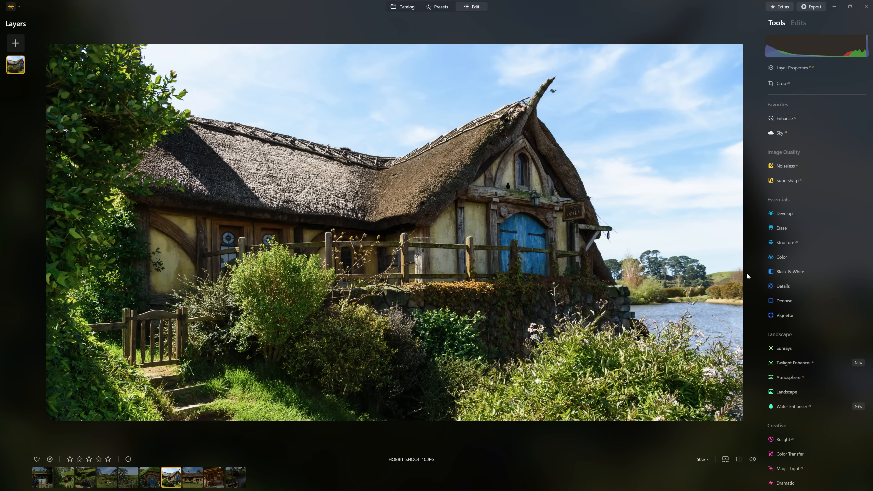
Open the Color Transfer tool and look through all of its available reference images
scroll(782, 287, down, 5)
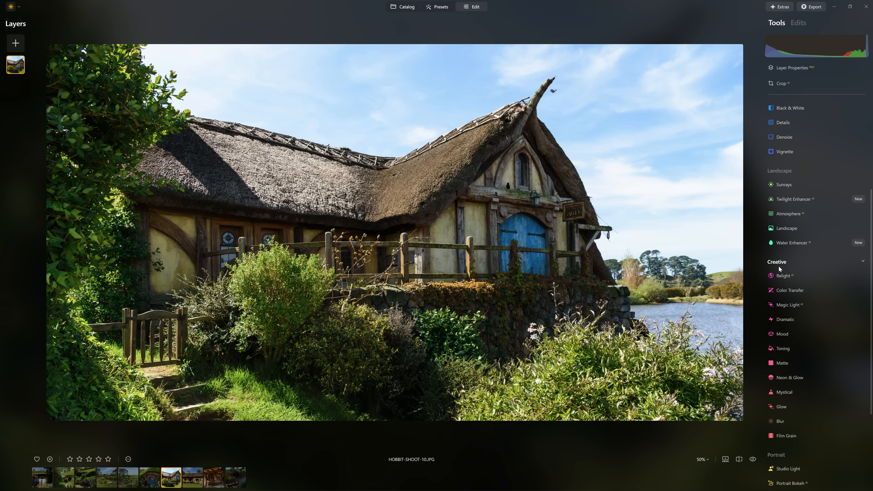
click(783, 289)
click(818, 329)
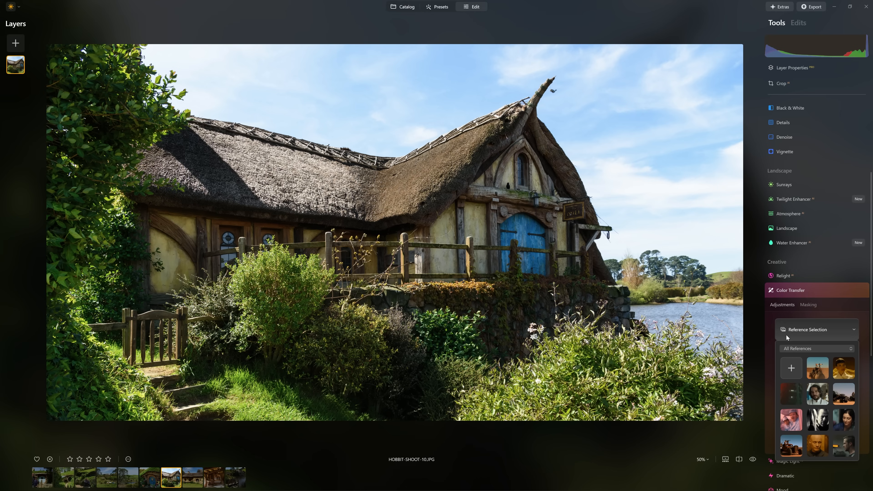
click(811, 328)
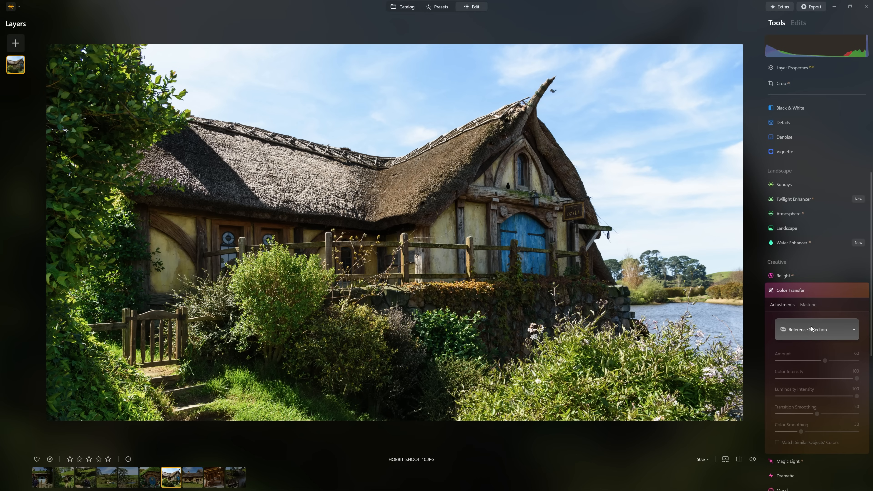
click(801, 332)
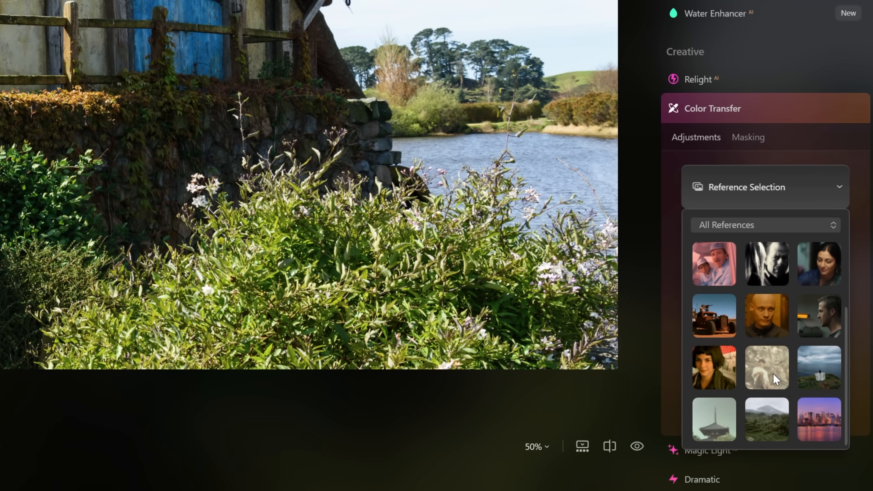
scroll(784, 358, up, 3)
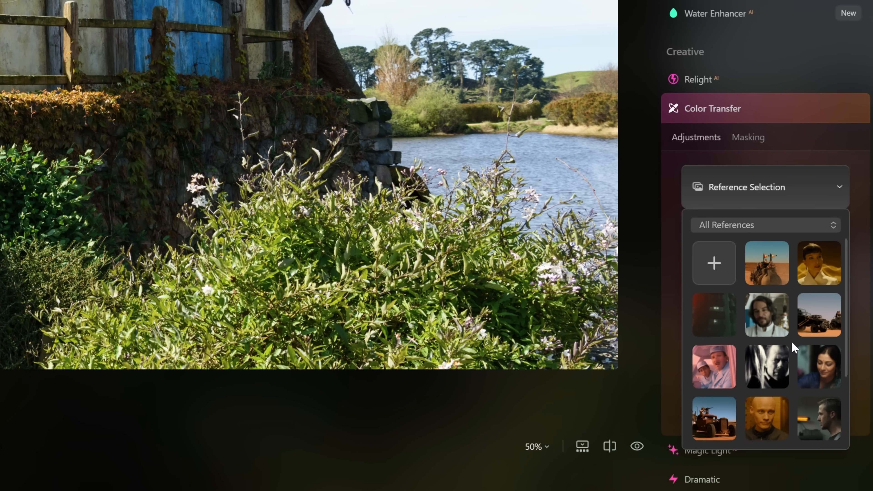
Start adding a custom reference and preview Amelie, Blade Runner 2049, Mad Max Fury Road, Godfather and Life of Pi stills in Colour Grading Movie Stills 2
click(721, 274)
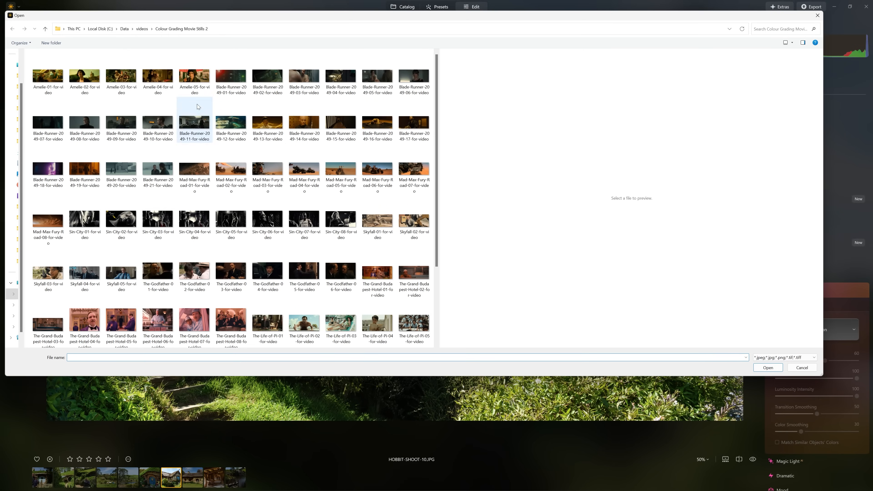
click(192, 85)
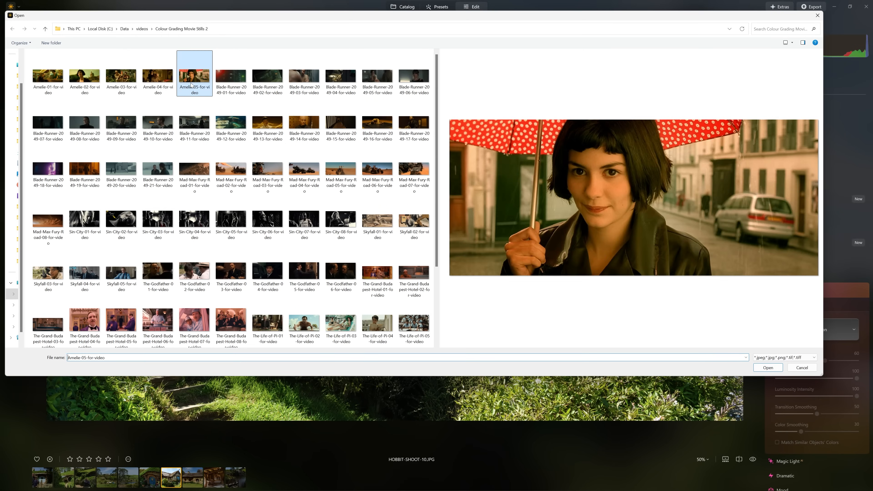
click(228, 82)
click(303, 79)
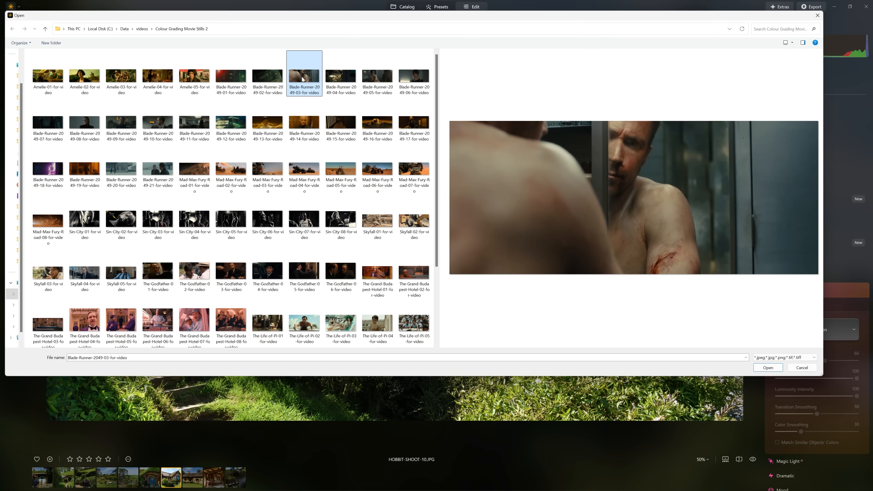
click(308, 128)
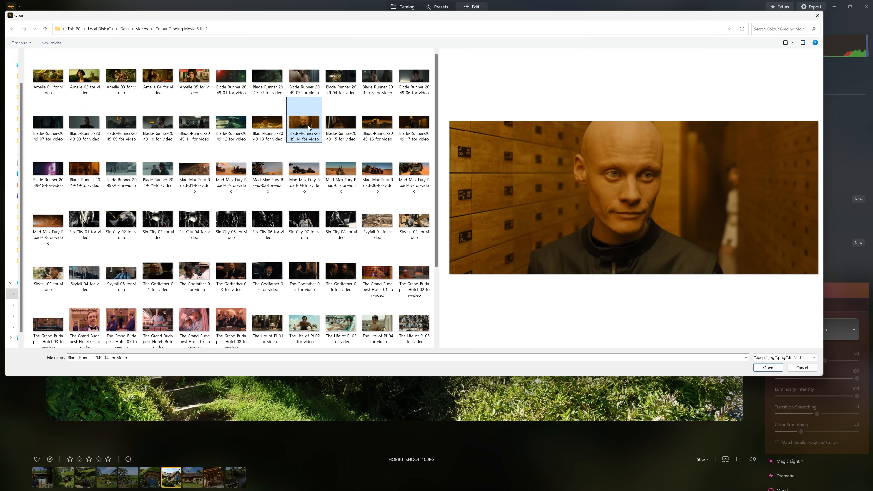
click(377, 124)
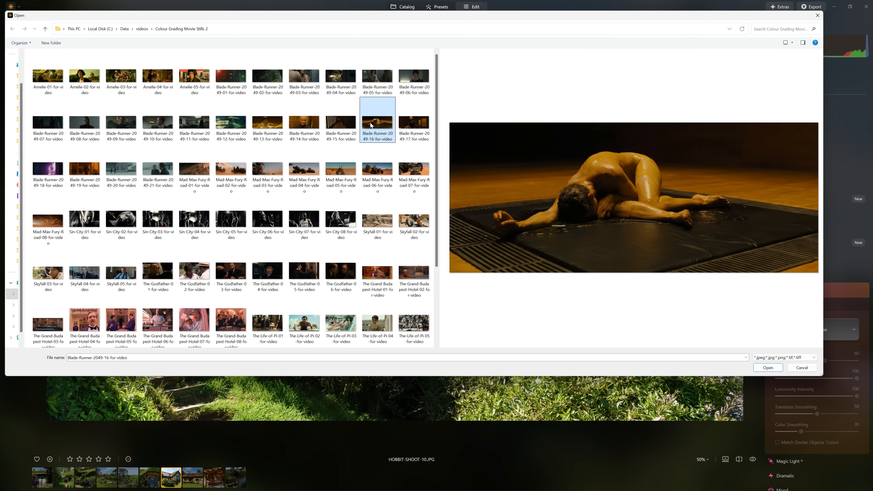
click(344, 163)
click(305, 182)
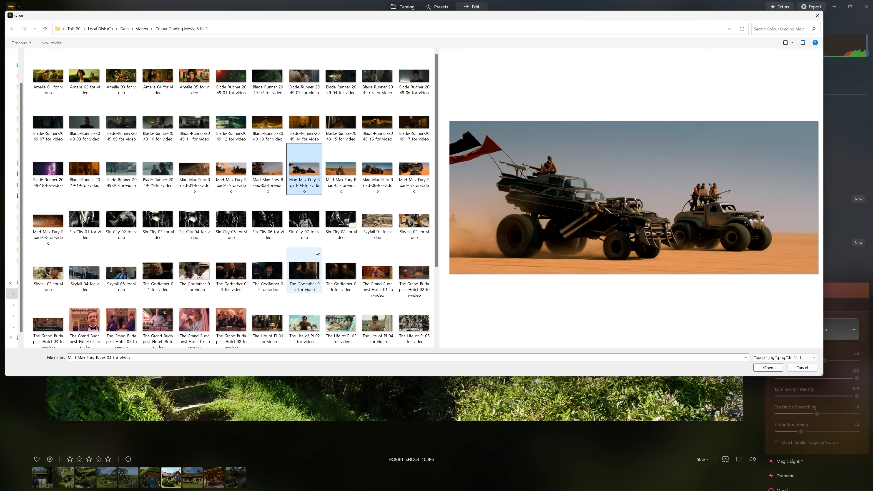
scroll(308, 224, down, 2)
scroll(308, 224, up, 2)
click(281, 210)
click(280, 261)
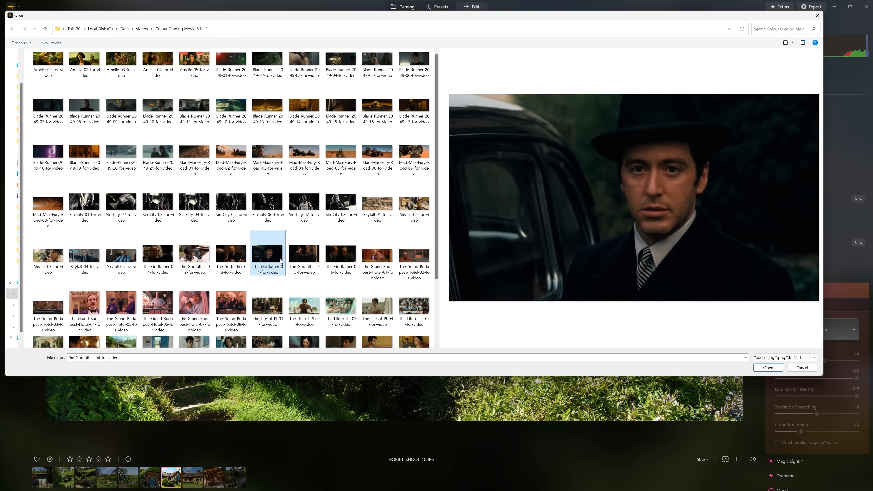
click(308, 298)
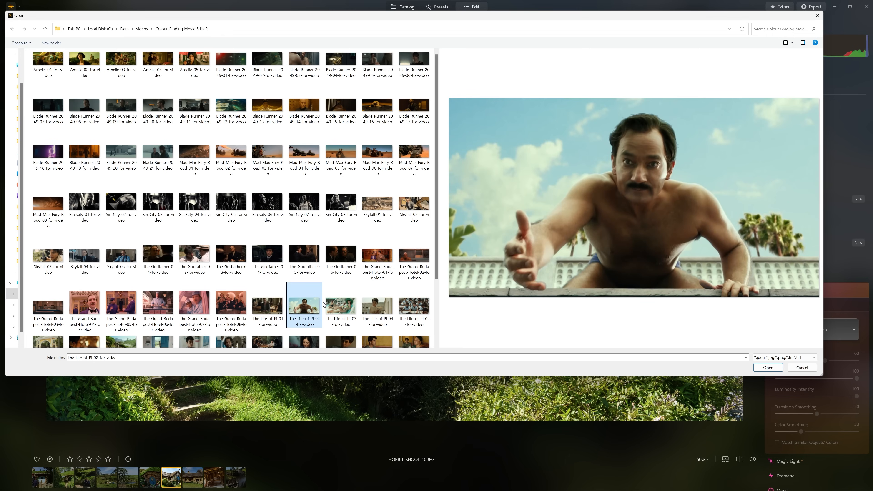
click(344, 306)
scroll(396, 306, down, 1)
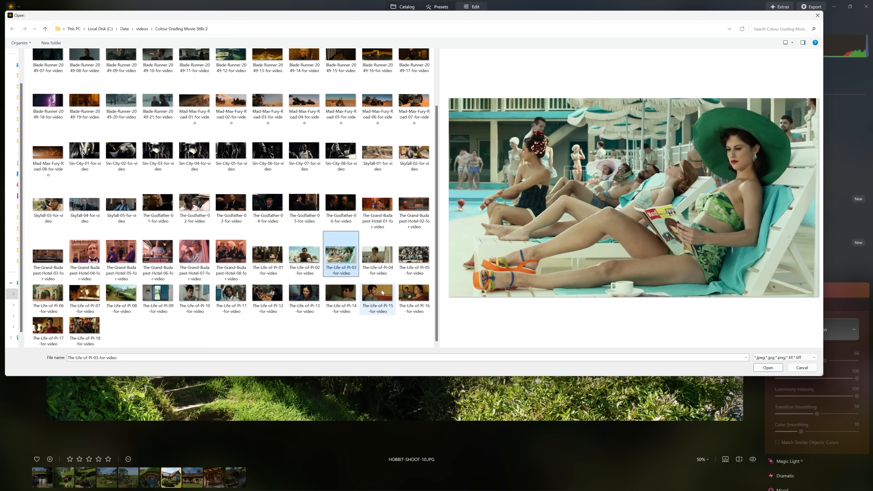
Load The-Life-of-Pi-16-for-video as the Color Transfer reference and compare the graded photo with the original
click(409, 297)
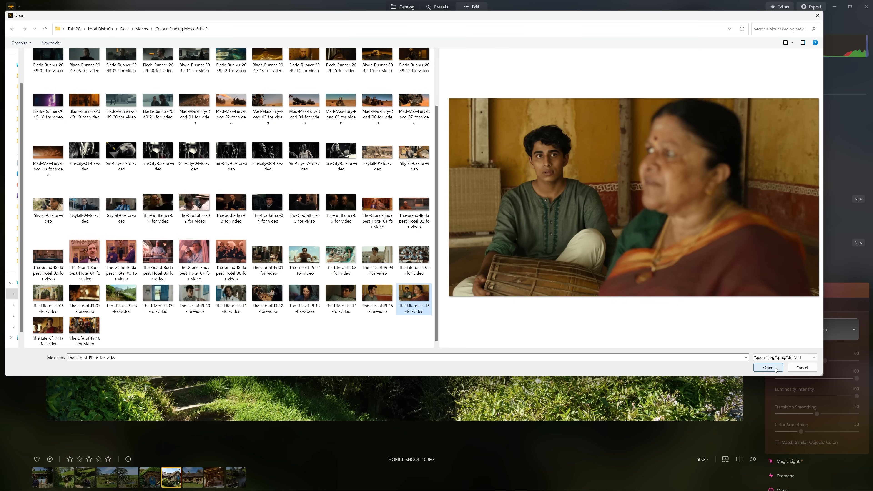
click(768, 367)
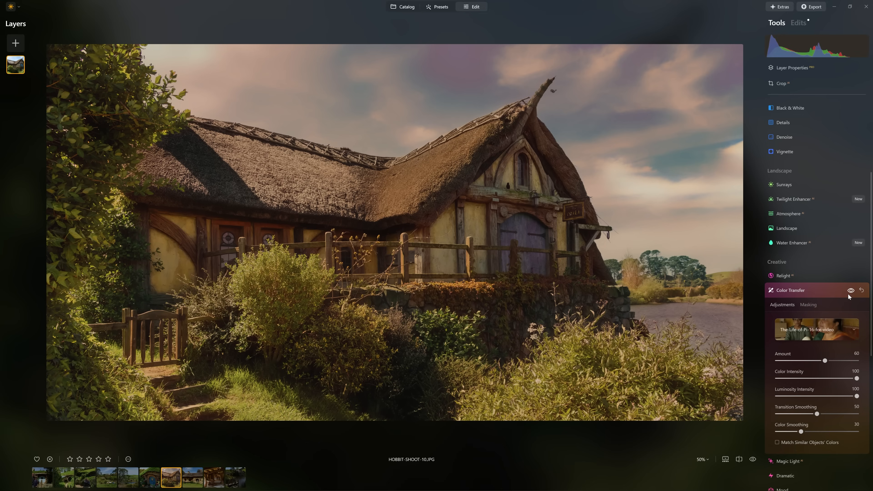
click(849, 294)
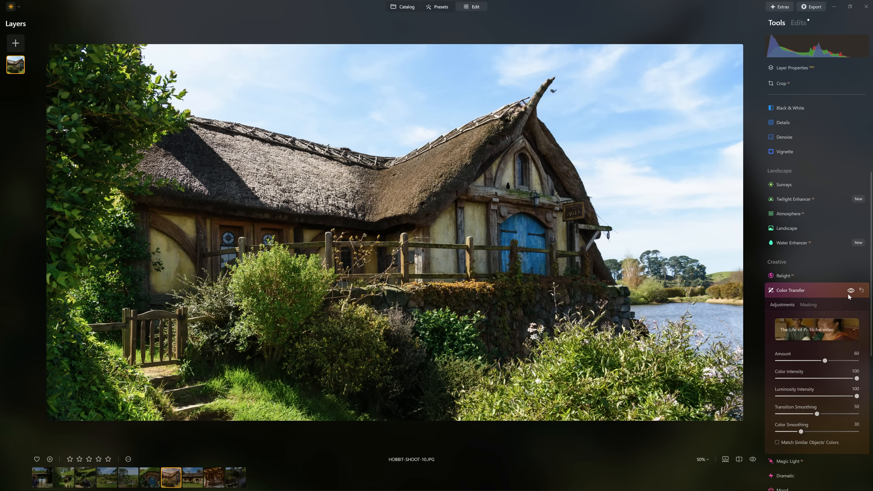
click(848, 294)
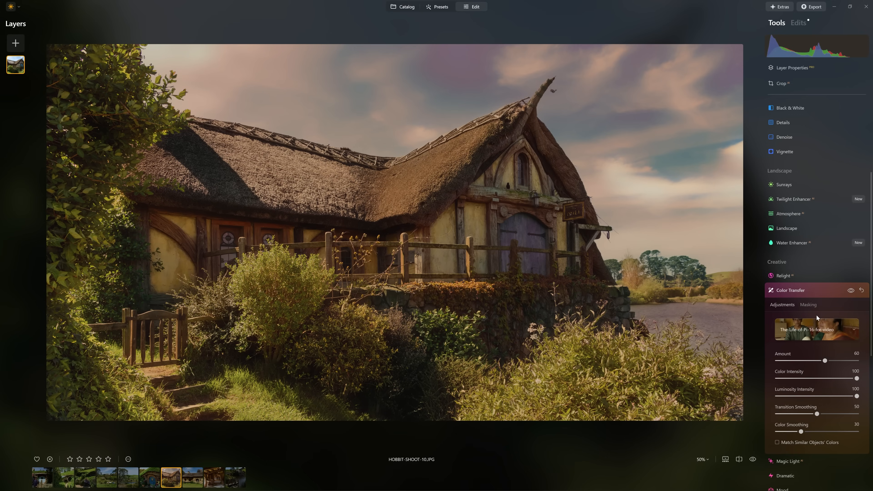
Change the Color Transfer reference to the Mad Max Fury Road 05 still and set the Amount to 100
scroll(830, 331, down, 1)
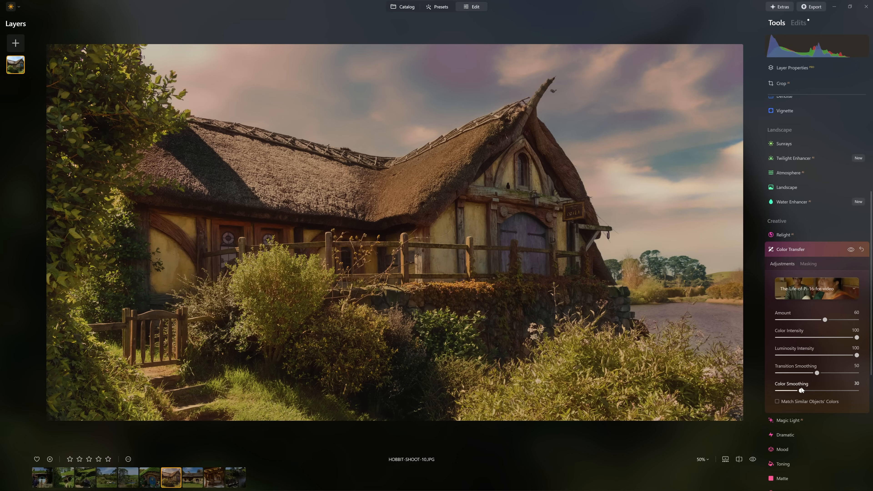
click(810, 294)
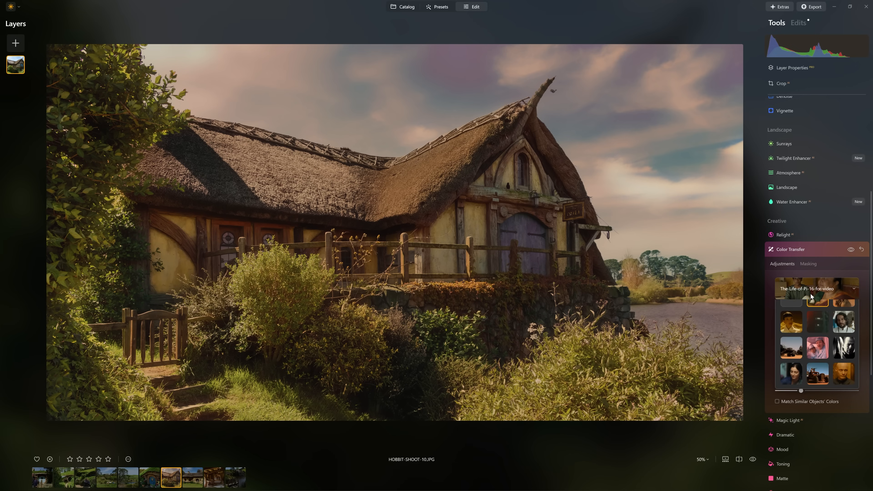
click(844, 327)
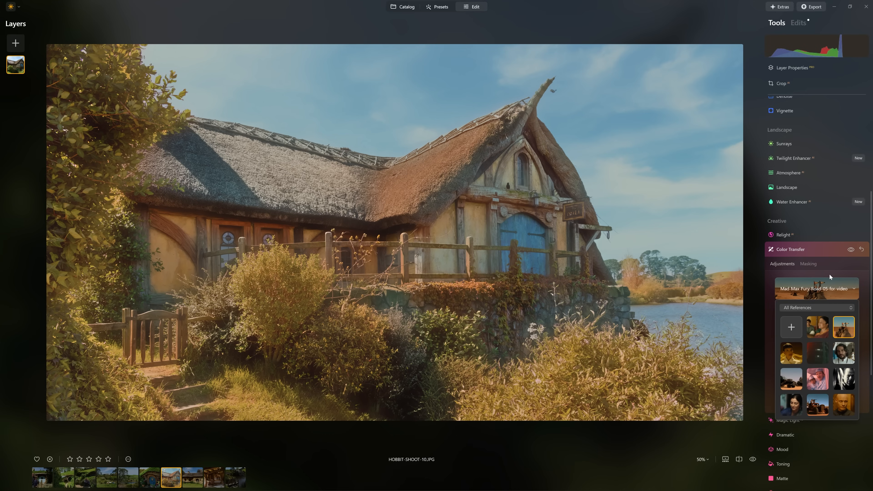
click(838, 272)
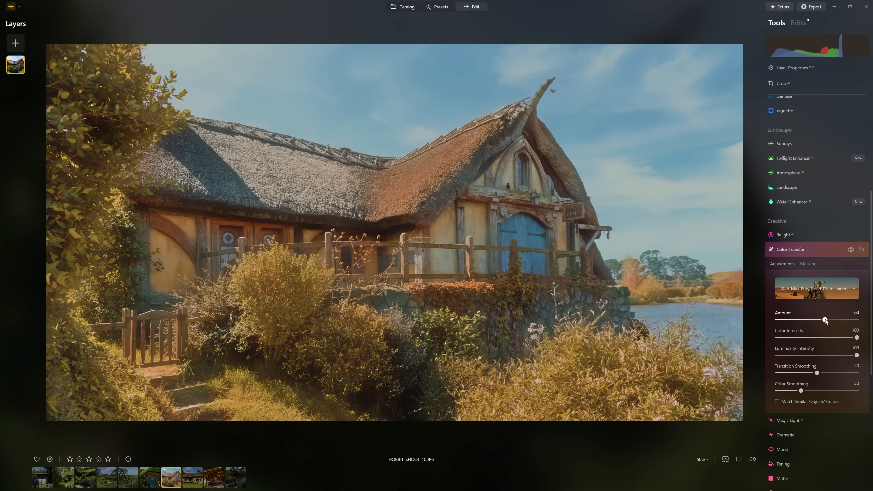
drag(825, 321, 859, 321)
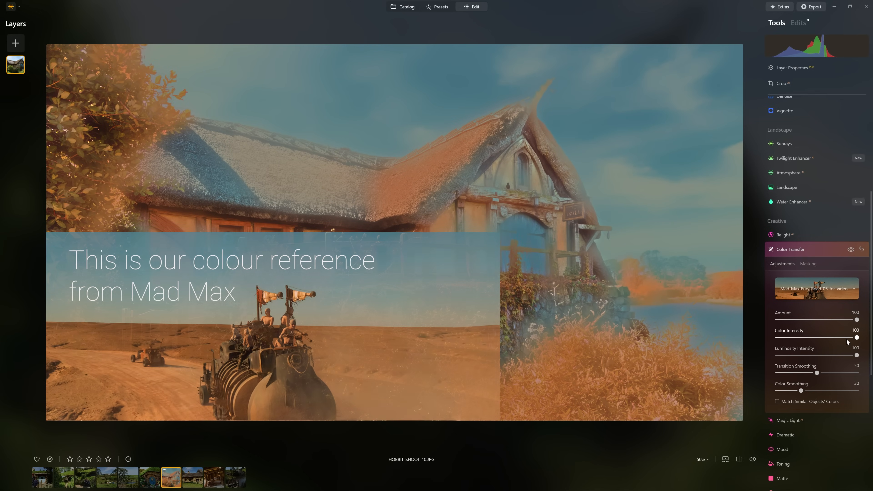
Try Luminosity Intensity at 0 against the original photo, and settle on a Luminosity Intensity of 46
drag(856, 338, 774, 357)
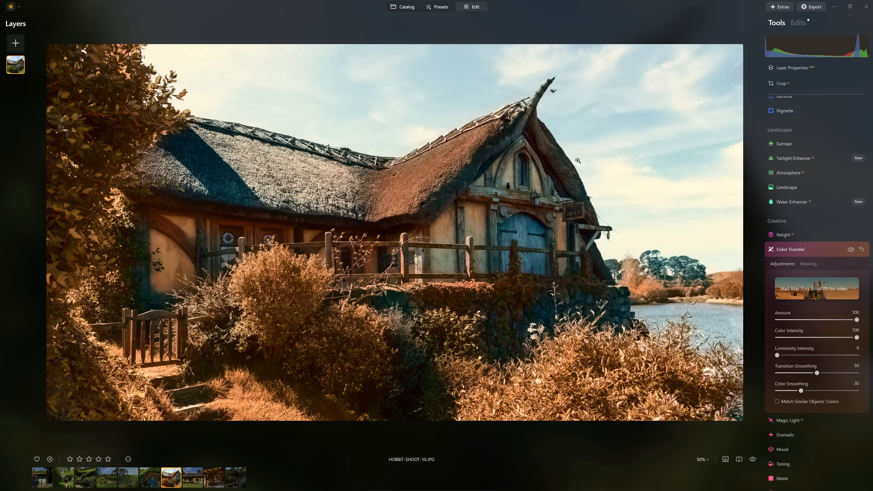
click(850, 249)
click(849, 251)
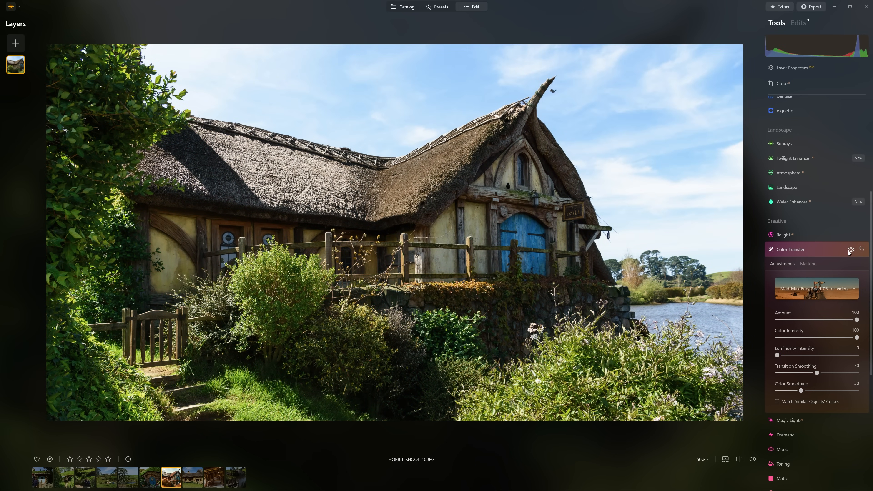
drag(779, 356, 815, 361)
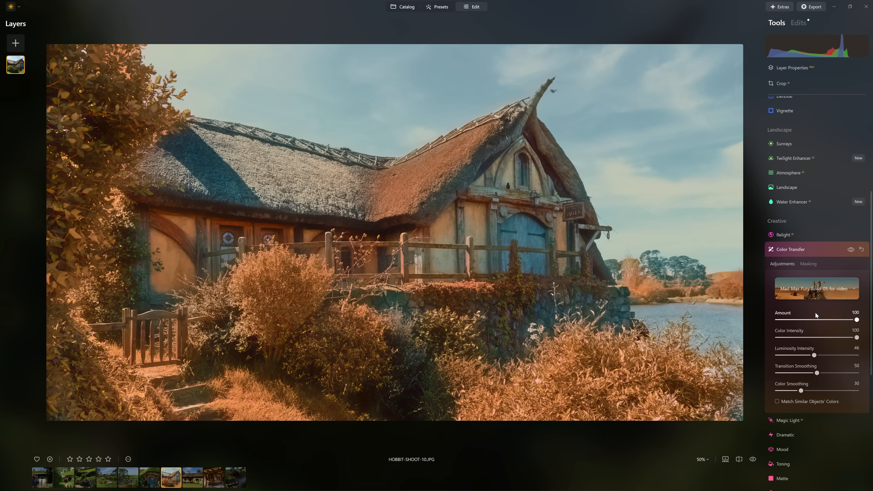
Try Transition Smoothing and Color Smoothing at 0 and inspect the cottage's color edges up close
drag(816, 371, 770, 391)
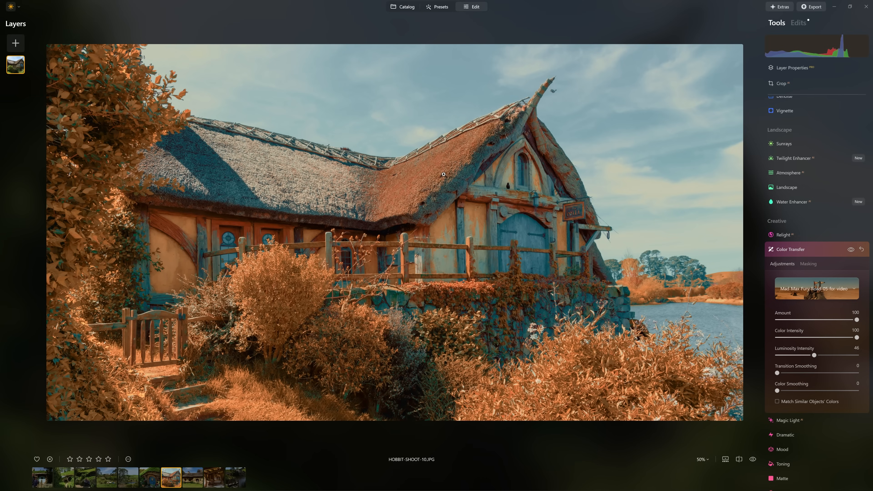
scroll(428, 176, up, 3)
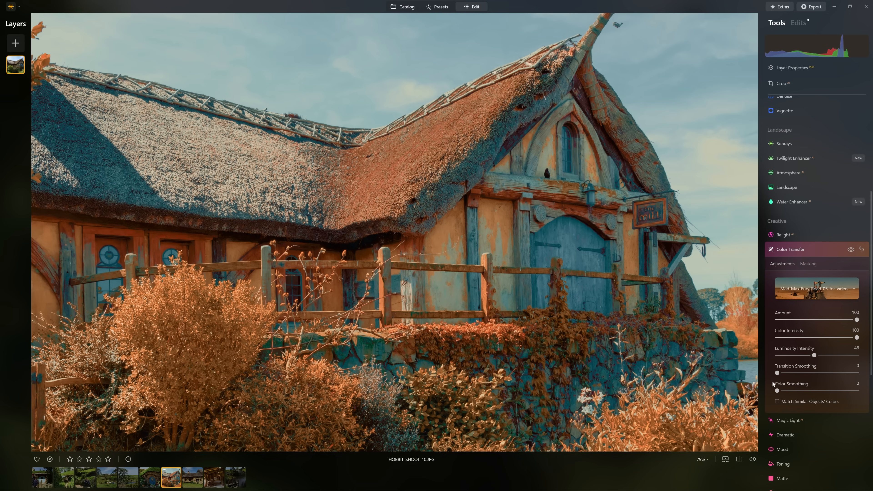
Set Transition Smoothing to 42 and Color Smoothing to 52, and enable Match Similar Objects' Colors
drag(777, 373, 818, 394)
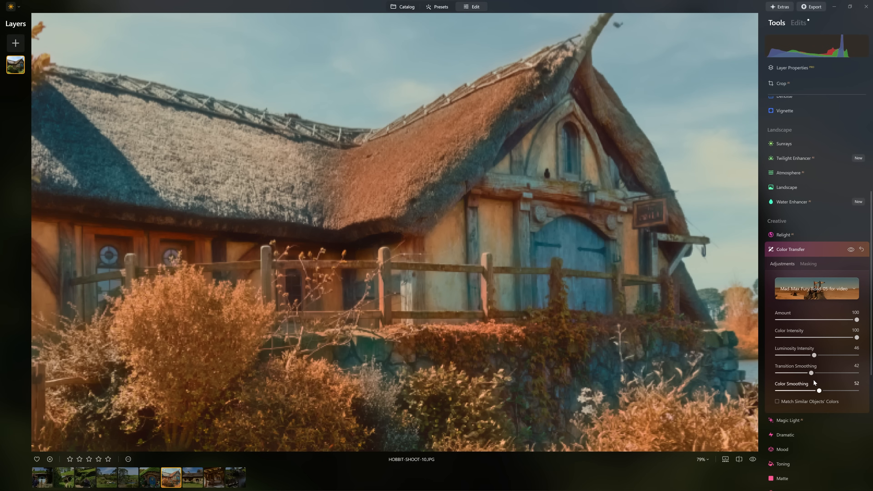
click(688, 339)
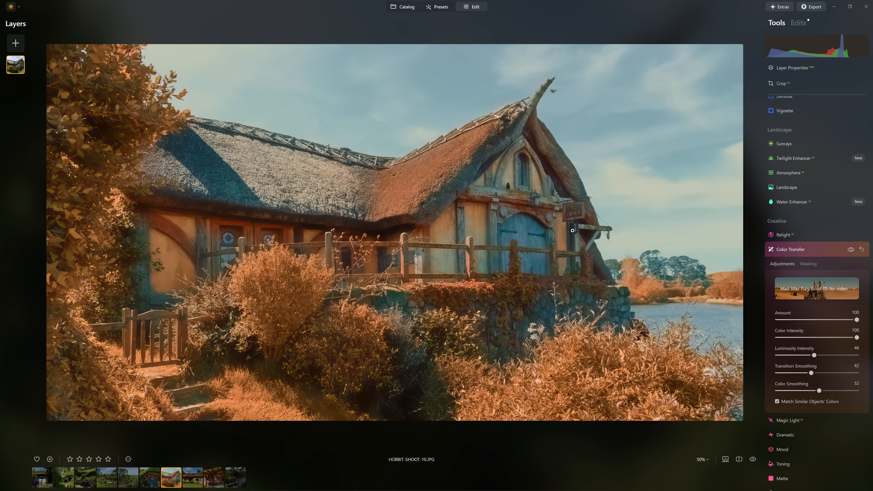
Set the Color Transfer Amount to 50 and compare the graded cottage photo with its ungraded version
click(855, 252)
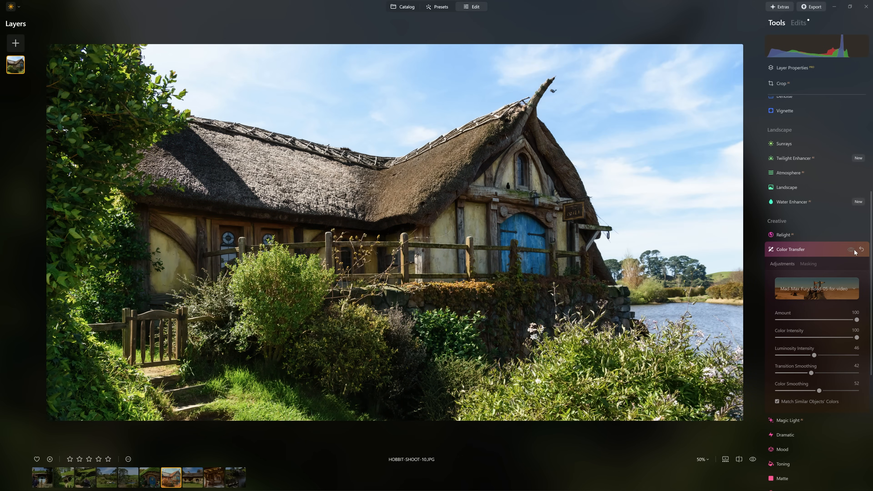
click(853, 251)
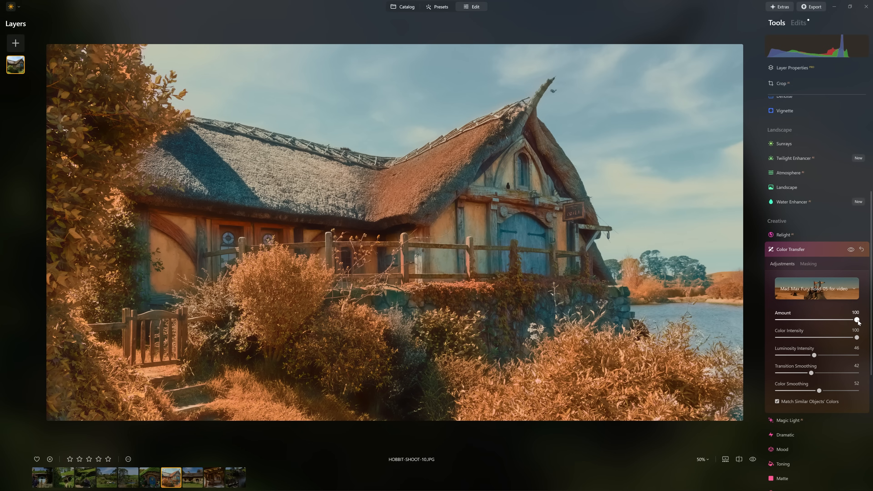
drag(844, 323, 811, 320)
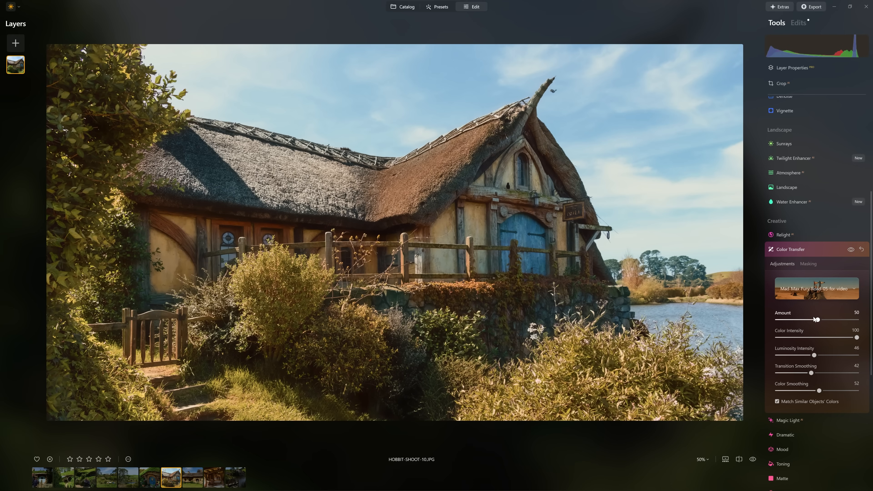
click(851, 250)
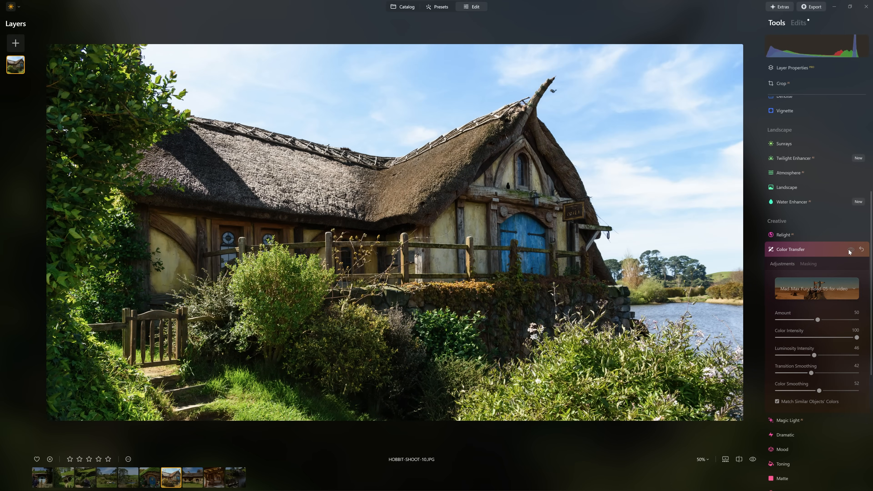
click(850, 250)
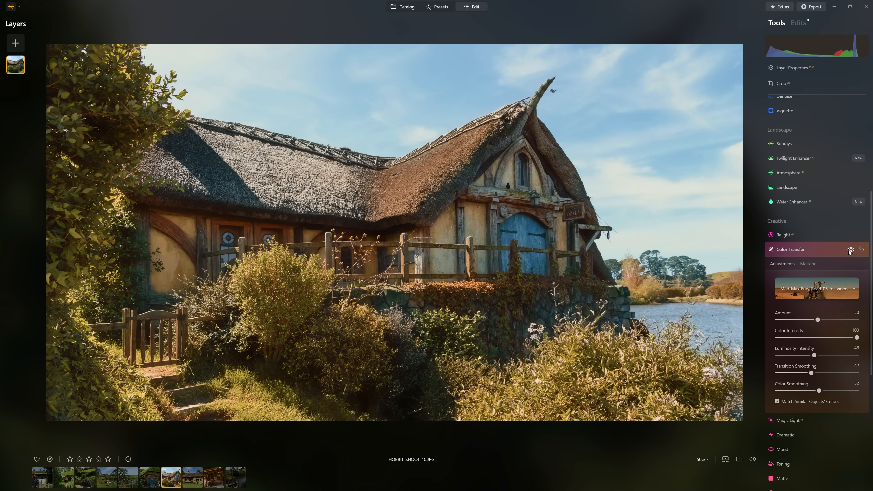
Open Star-Wars-Shoot-04-4.jpg from the Storm Trooper folder for editing
click(403, 7)
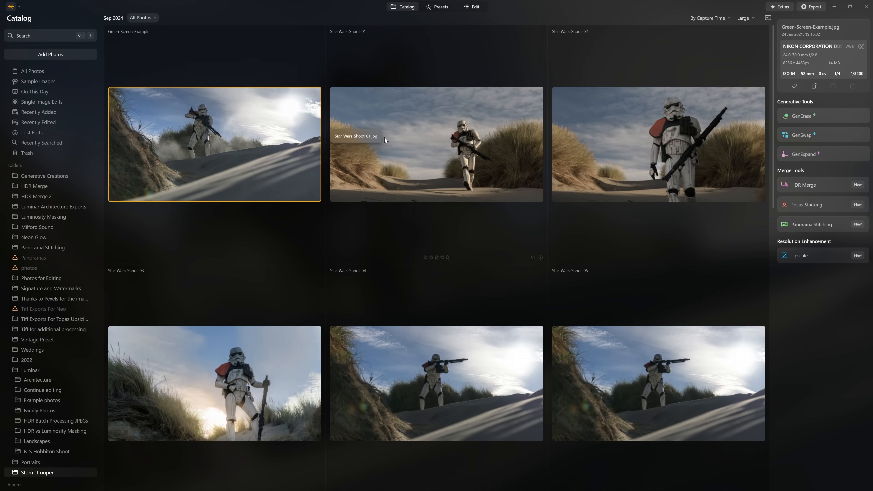
scroll(385, 147, down, 5)
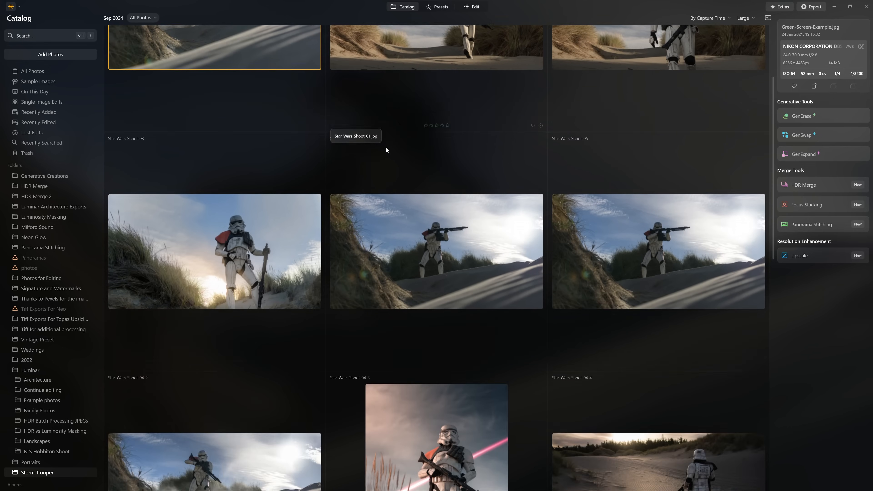
scroll(388, 149, down, 10)
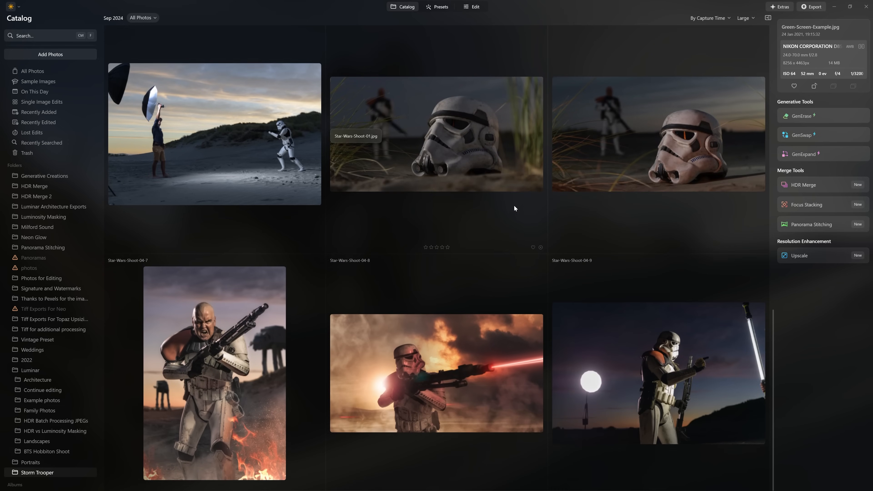
scroll(534, 208, up, 6)
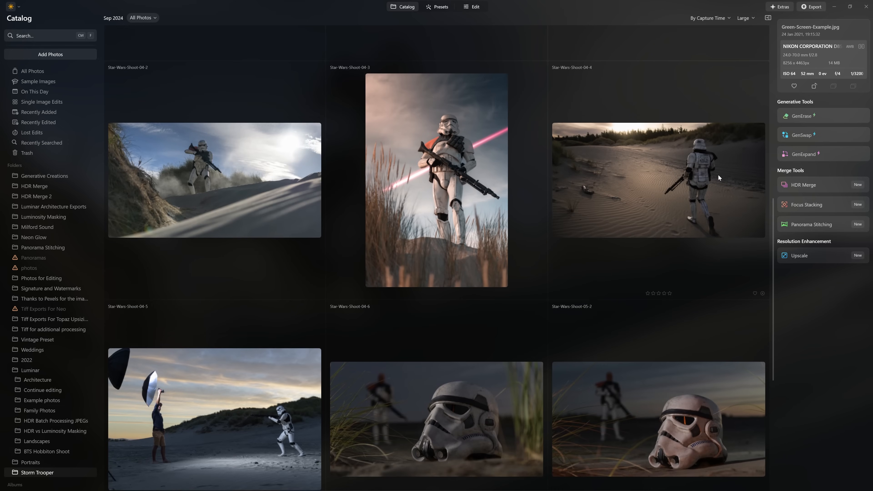
double_click(719, 174)
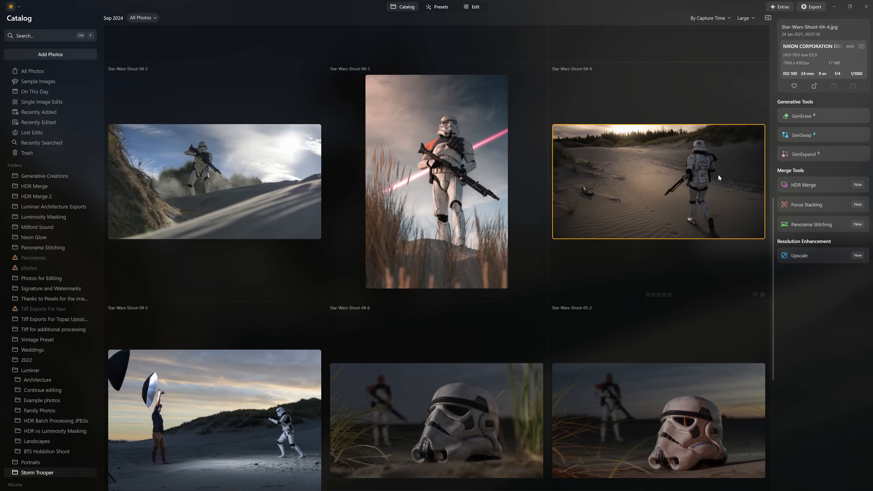
click(473, 7)
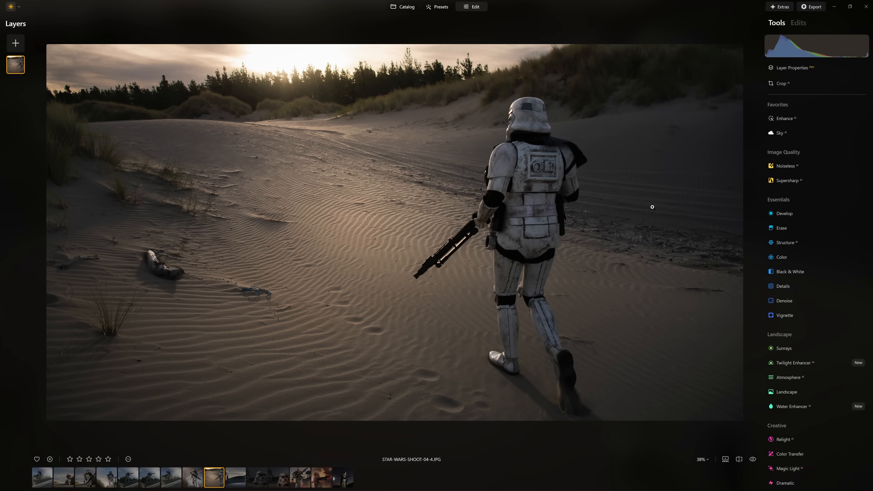
Apply Color Transfer to the walking stormtrooper photo with the Blade-Runner-2049-14 reference and compare it with the ungraded version
scroll(813, 314, down, 8)
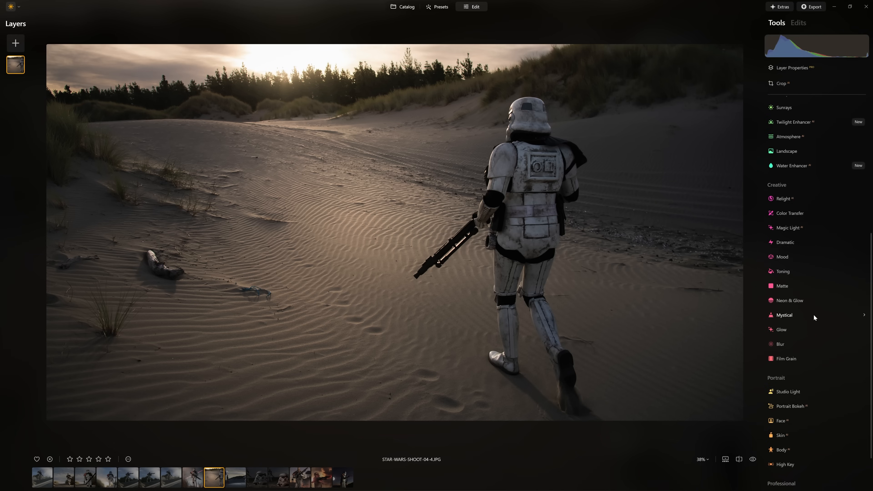
scroll(805, 233, down, 1)
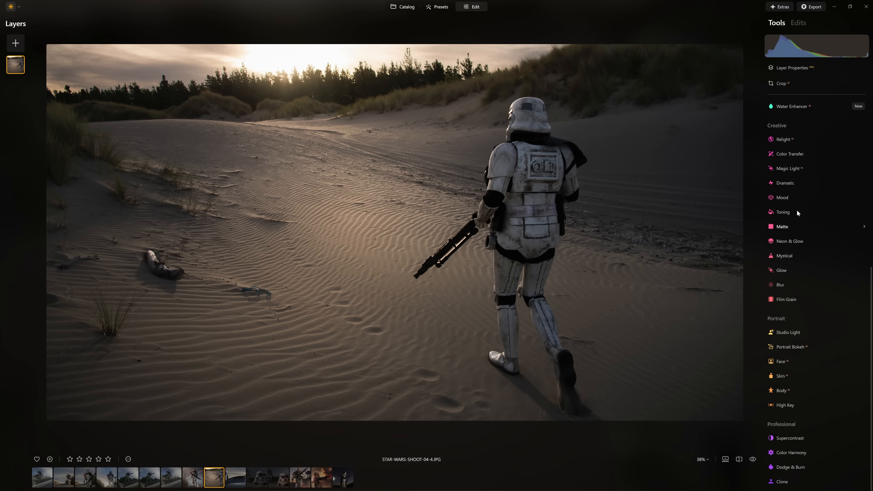
click(796, 158)
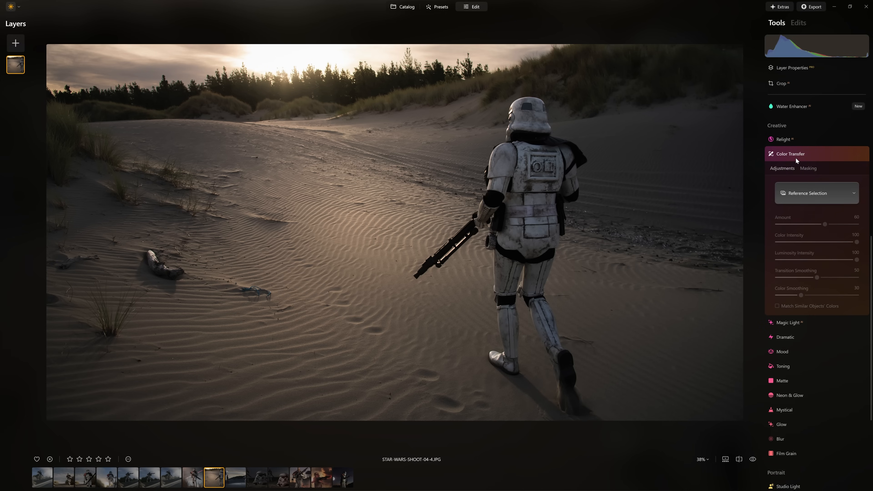
click(813, 196)
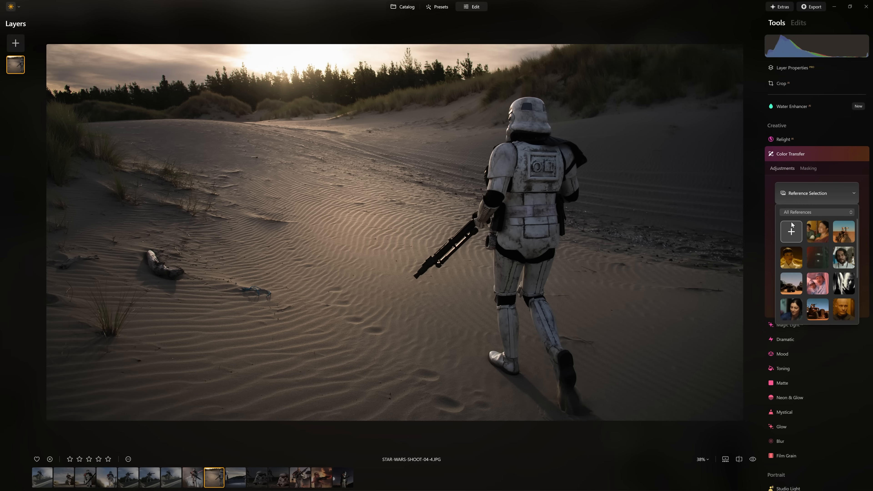
scroll(838, 291, down, 3)
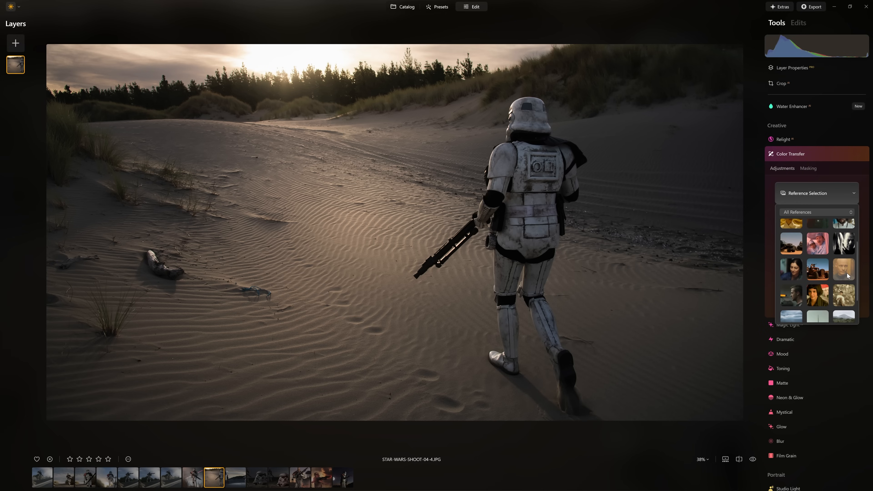
click(846, 265)
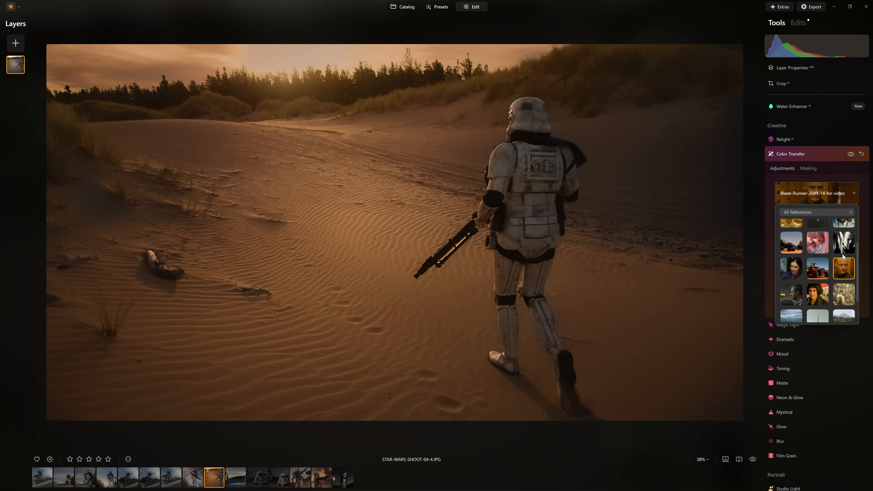
click(843, 175)
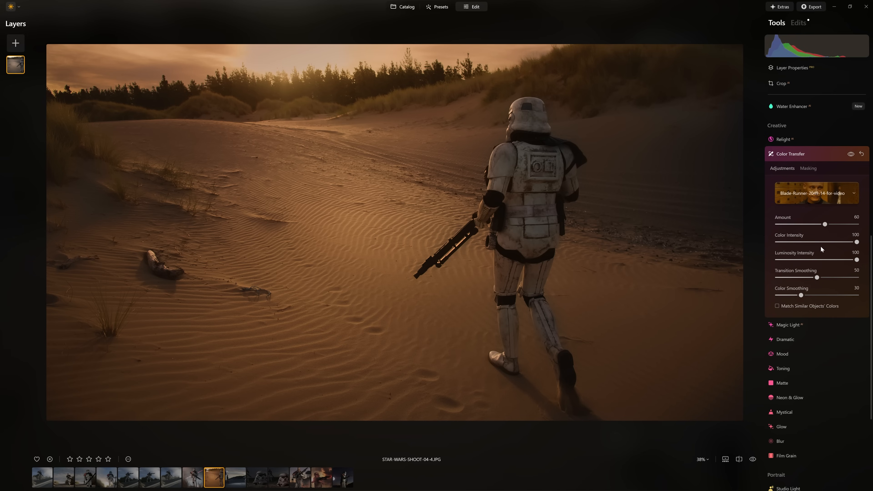
click(851, 154)
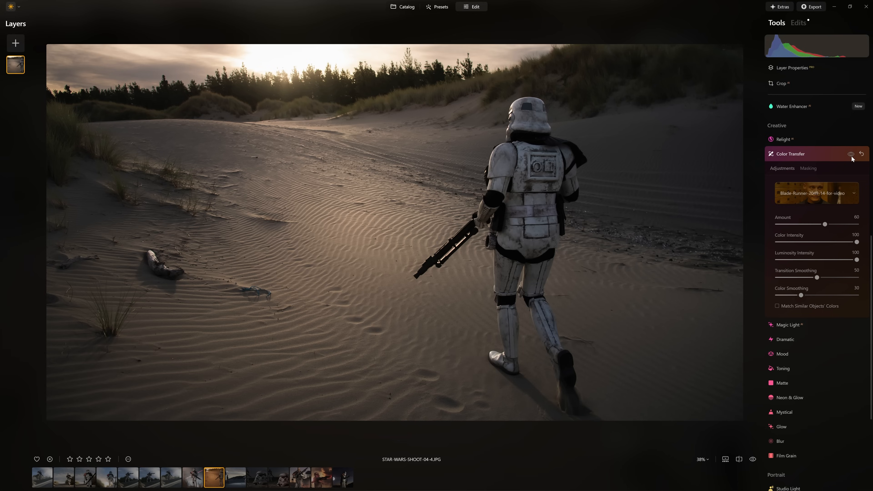
click(852, 155)
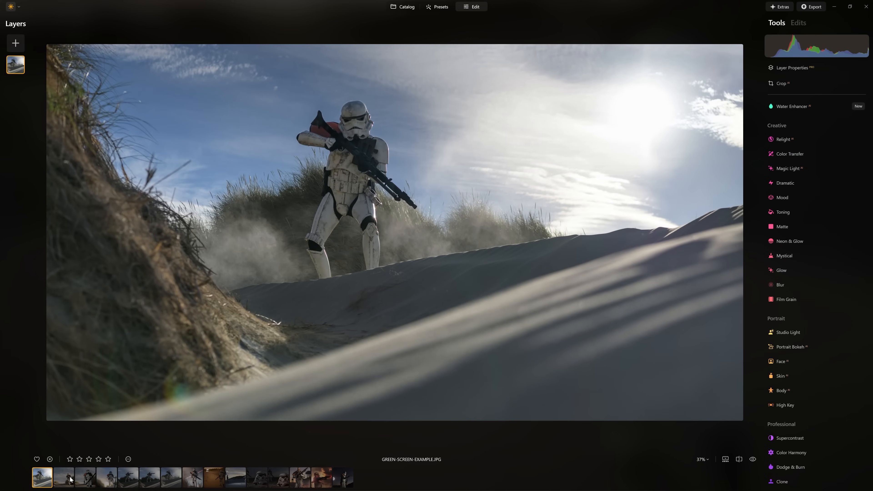
Switch to Star-Wars-Shoot-02.jpg and apply Color Transfer with the black-and-white Sin-City-01 still as the reference
click(71, 480)
click(84, 481)
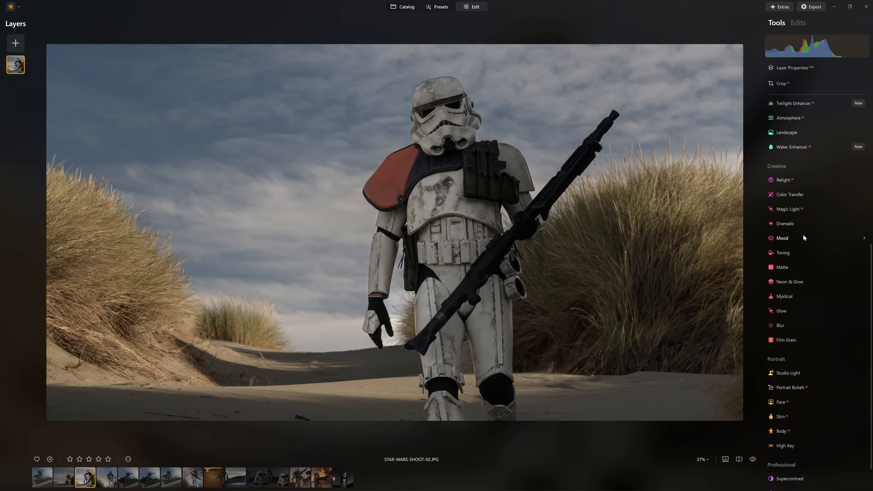
click(807, 194)
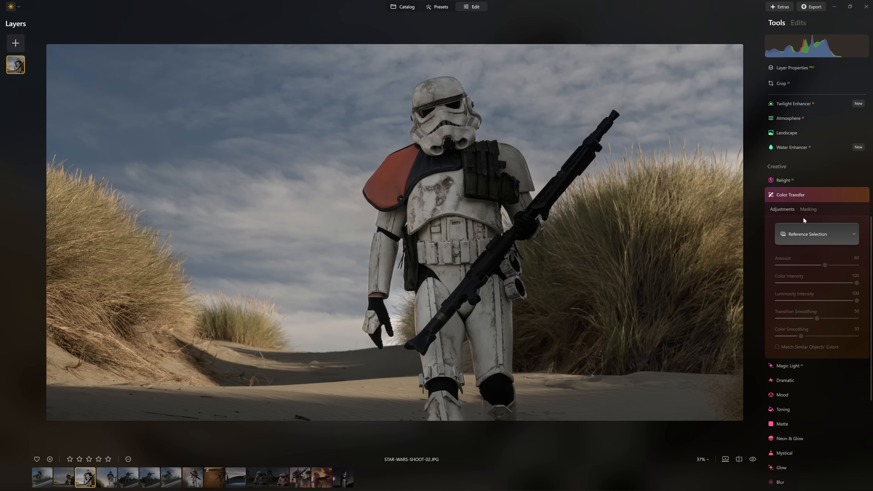
click(806, 234)
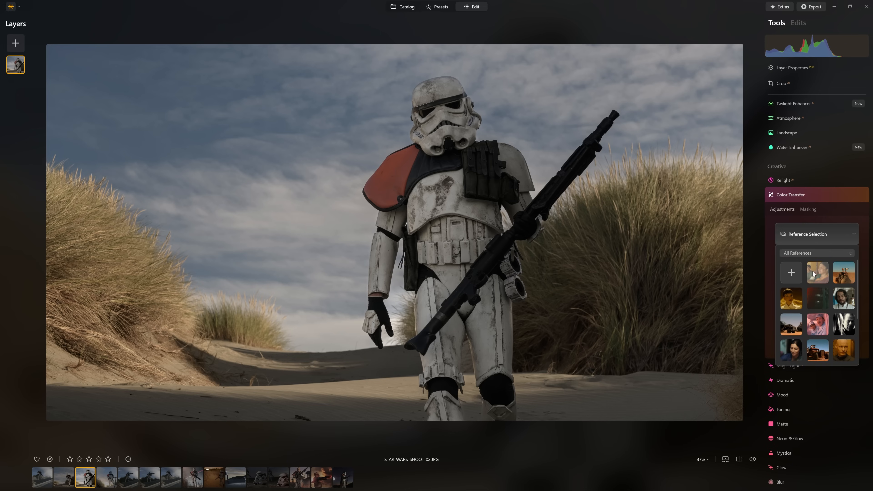
click(841, 325)
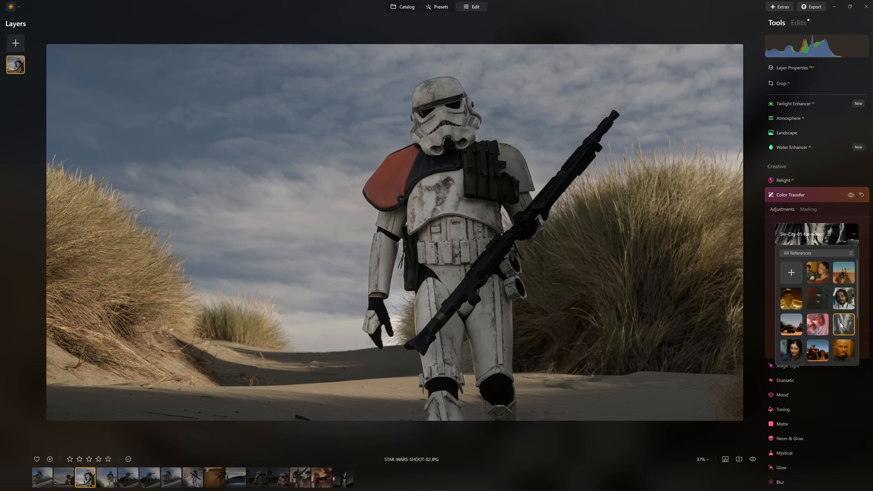
click(835, 228)
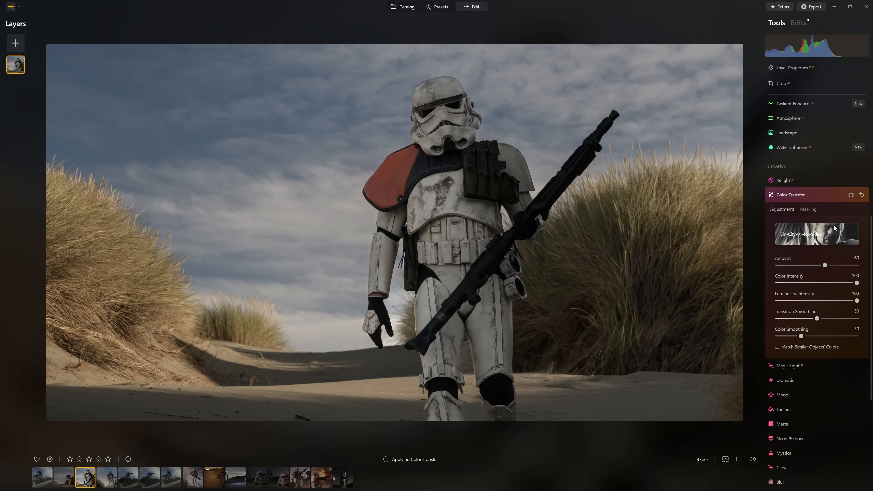
Raise the Color Transfer Amount to 100 and compare the Sin City grade with the original stormtrooper photo
drag(827, 267, 838, 268)
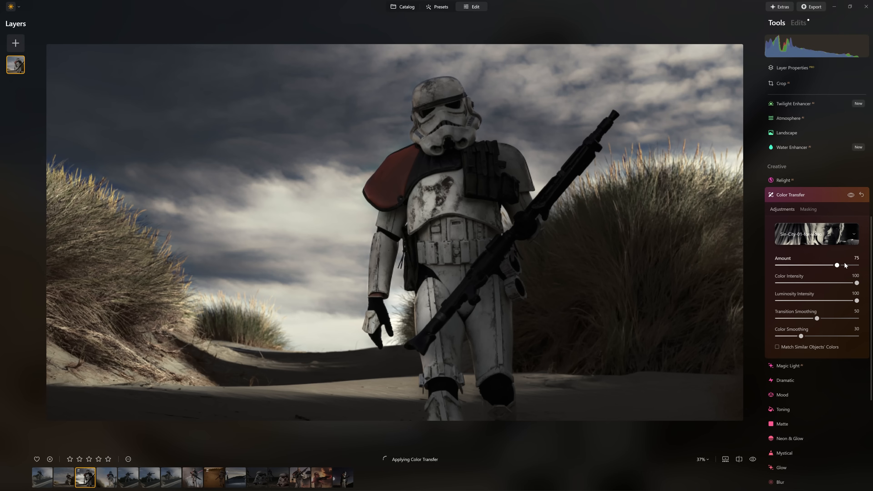
drag(850, 263, 862, 260)
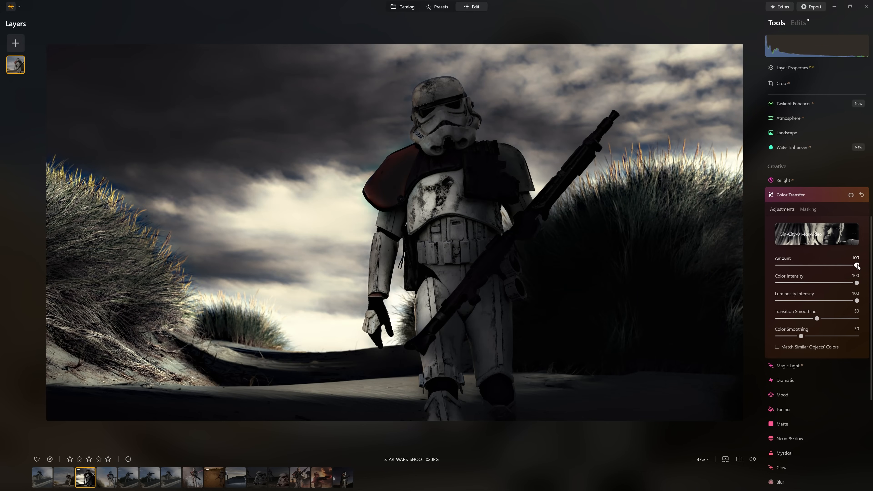
click(851, 195)
click(852, 197)
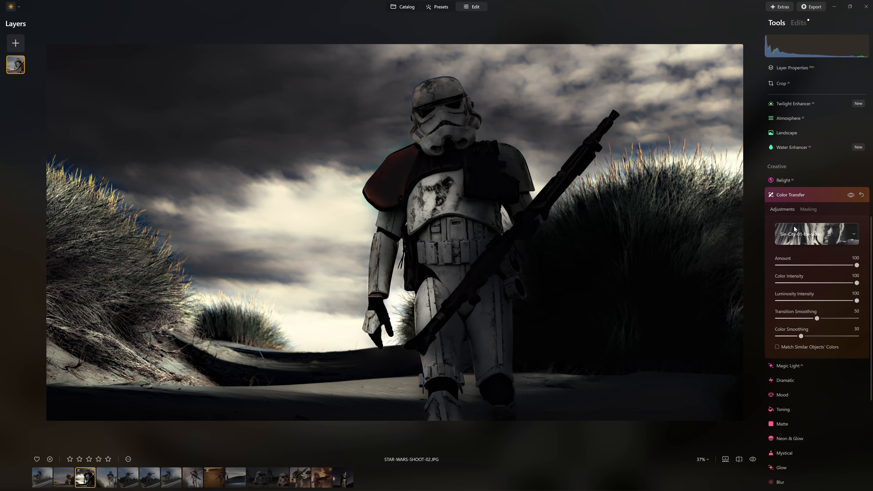
Try the Cider Brown reference on the stormtrooper photo, and change the Color Transfer reference to the Blade-Runner-2049-10 still
click(800, 235)
scroll(814, 294, down, 3)
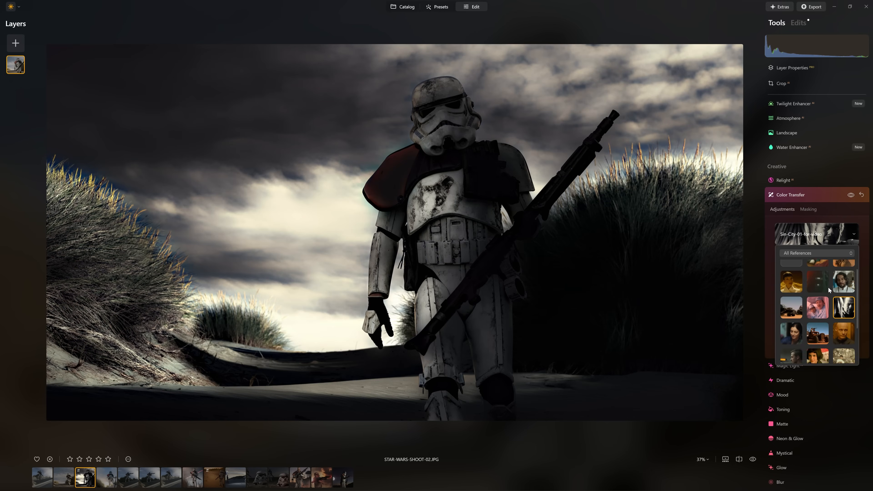
scroll(815, 294, down, 2)
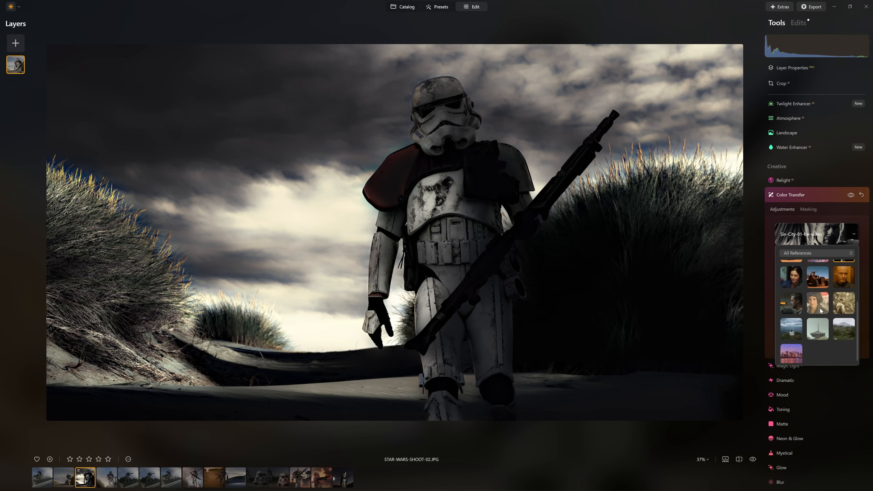
click(852, 300)
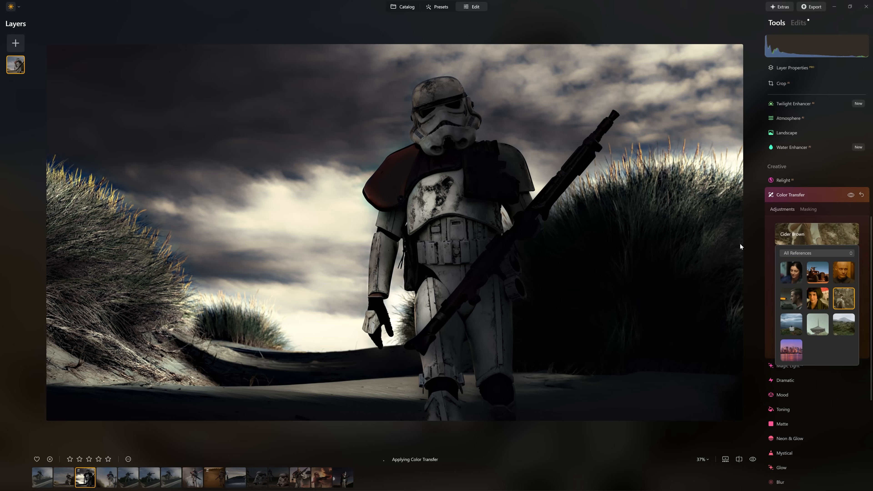
click(791, 298)
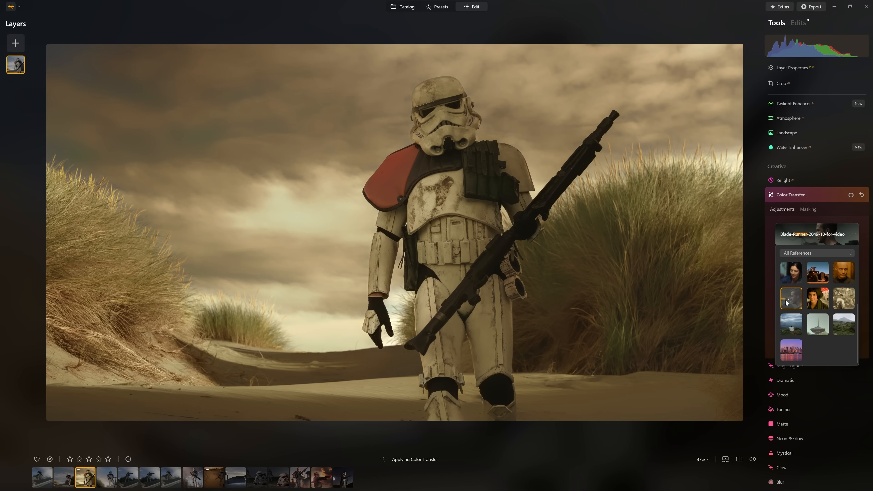